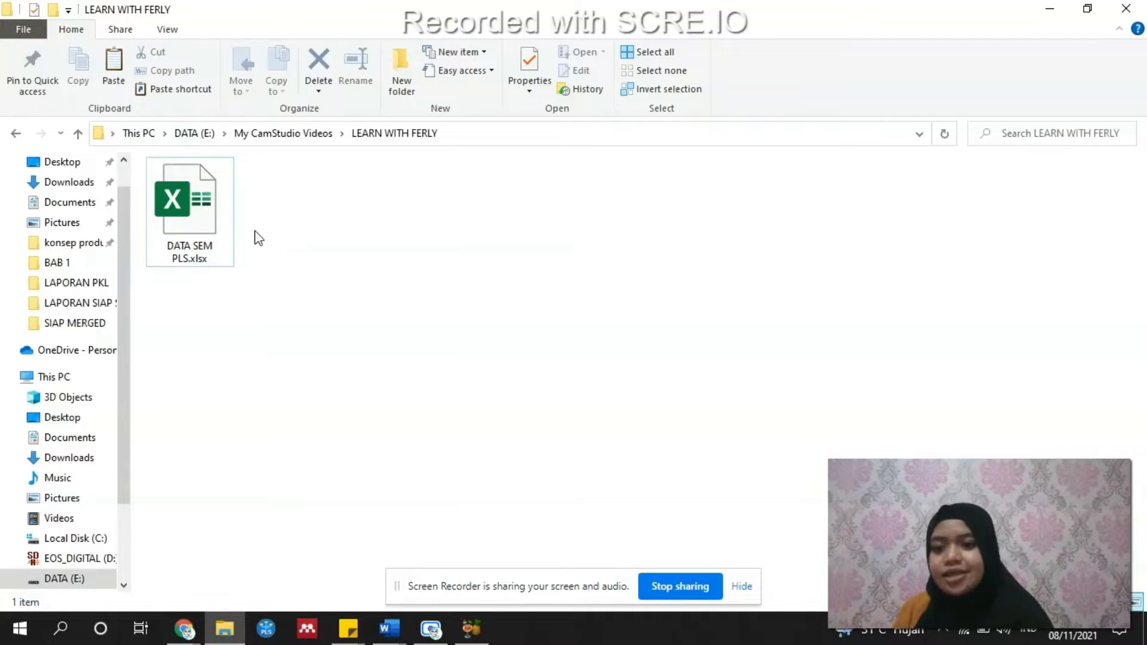
- Open the DATA SEM PLS.xlsx workbook and examine where the X1, X2 and Y indicator headers start in row 1
{"action": "left_click", "coordinate": [204, 213]}
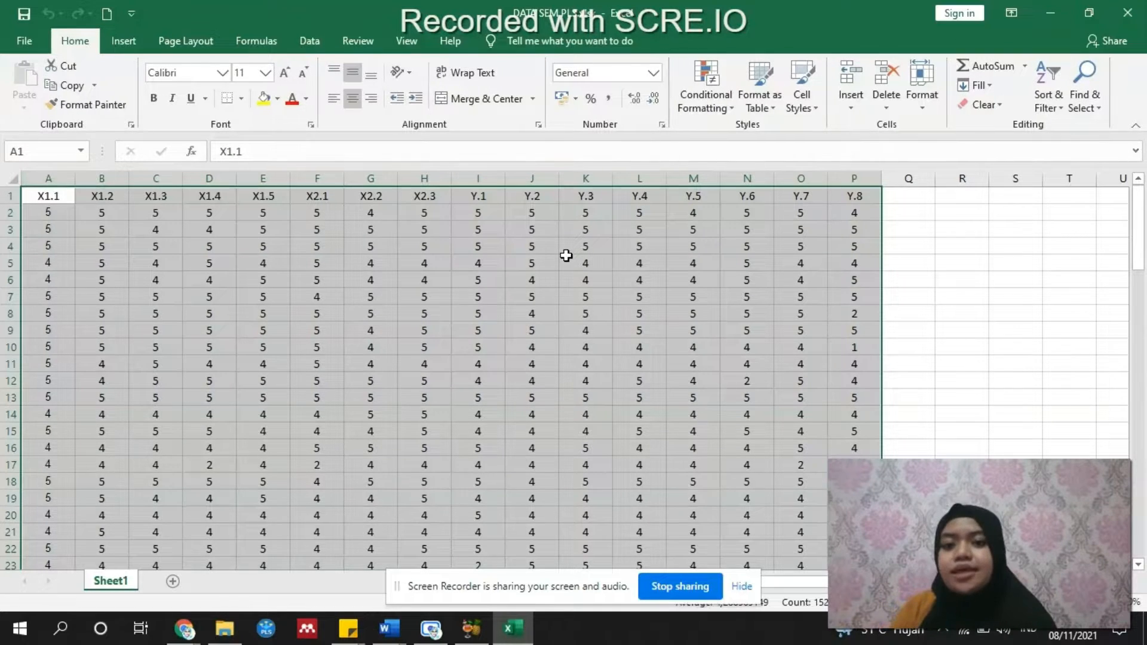
{"action": "left_click", "coordinate": [62, 193]}
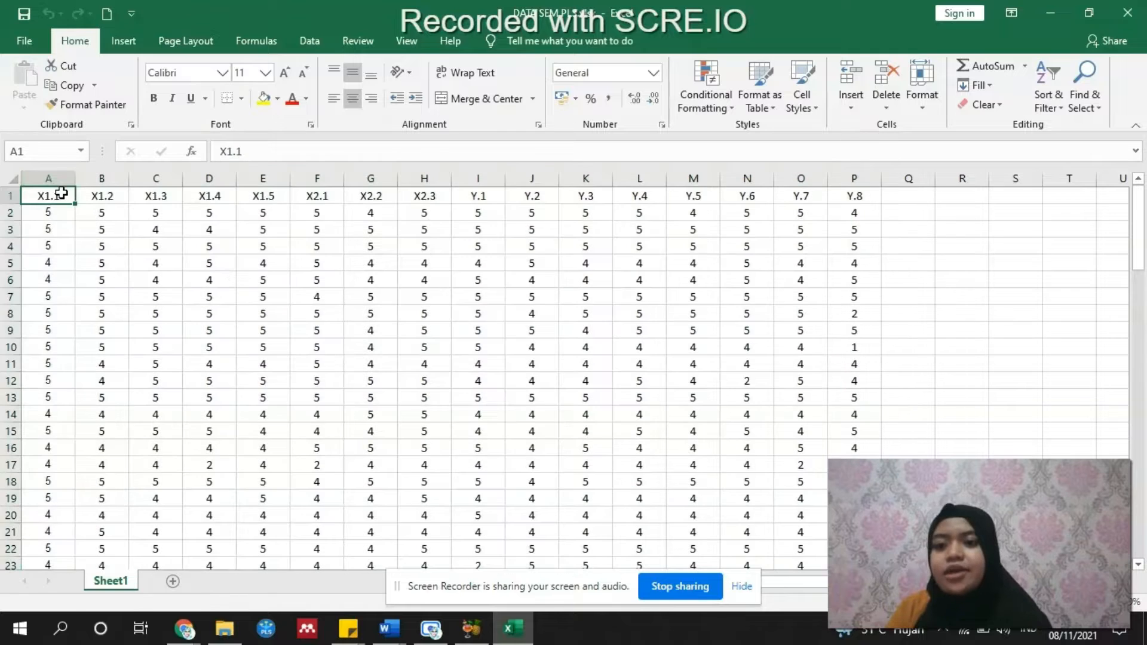
{"action": "left_click", "coordinate": [327, 198]}
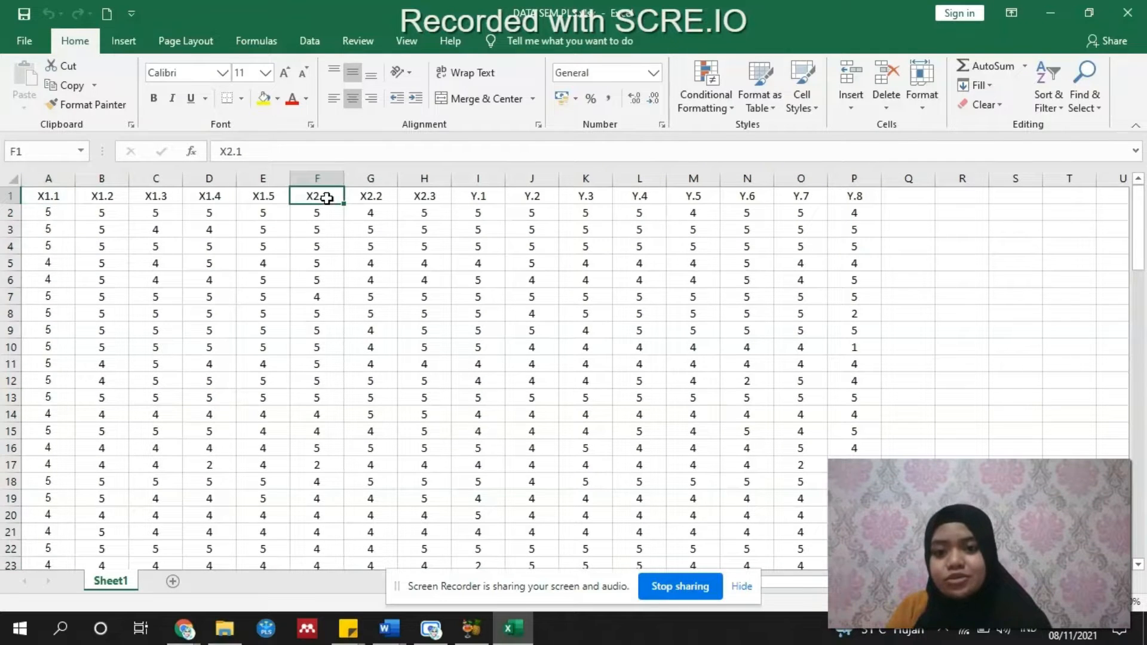
{"action": "left_click", "coordinate": [472, 197]}
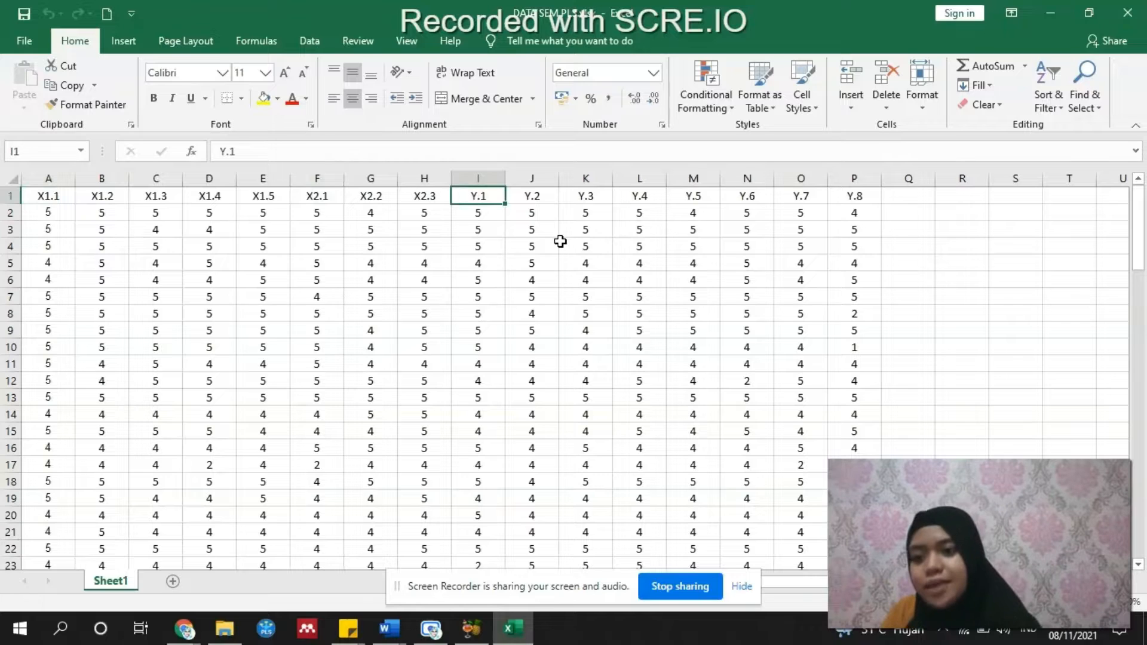
{"action": "left_click", "coordinate": [45, 198]}
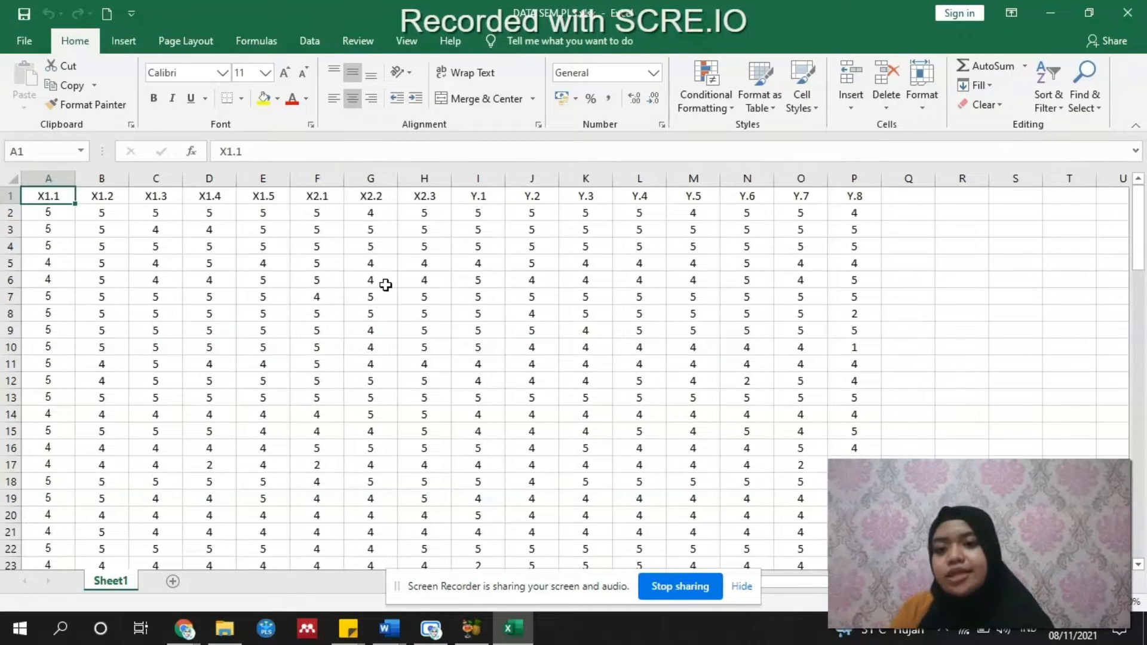
- Examine the indicator columns of each variable: X1.1 to X1.5, X2.1 to X2.3 and Y.1 to Y.8
{"action": "left_click", "coordinate": [271, 200]}
{"action": "left_click", "coordinate": [332, 178]}
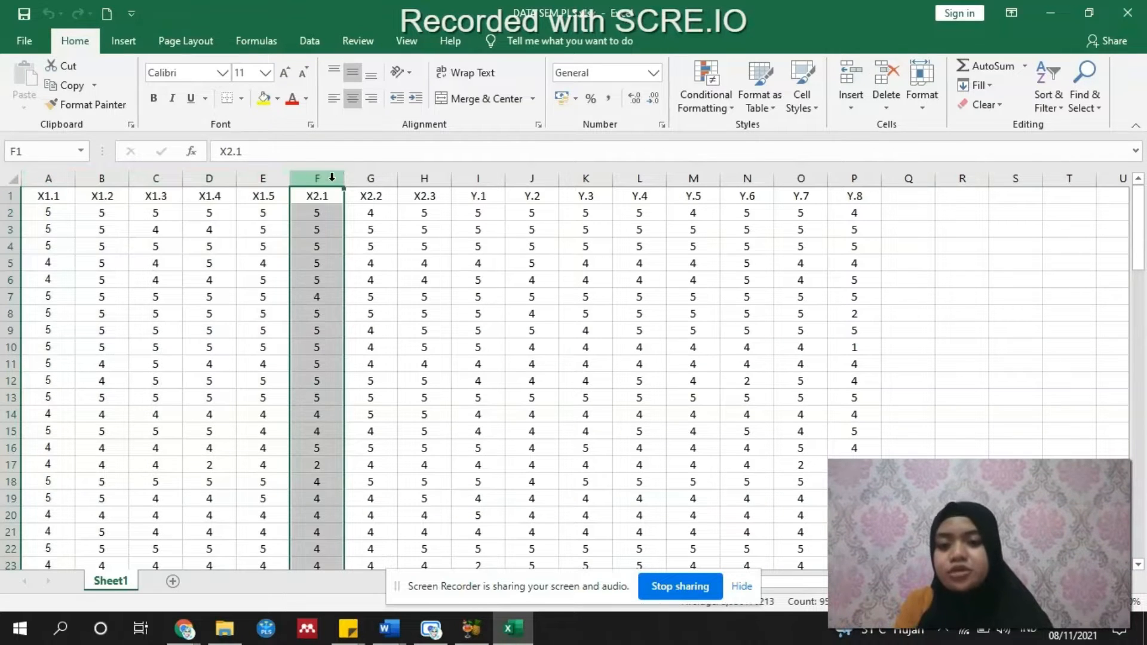
{"action": "left_click_drag", "start_coordinate": [332, 178], "coordinate": [430, 178]}
{"action": "left_click", "coordinate": [495, 194]}
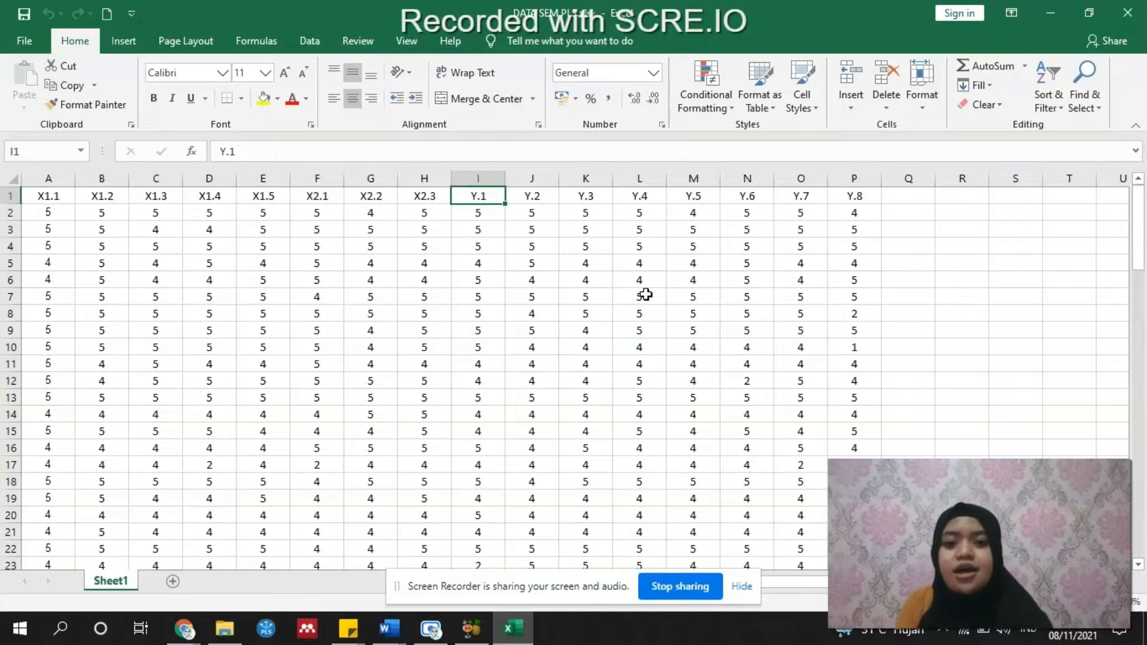
{"action": "key", "text": "shift+Right"}
{"action": "key", "text": "shift+Right"}
{"action": "key", "text": "shift+Right"}
{"action": "key", "text": "shift+Right"}
{"action": "key", "text": "shift+Right"}
{"action": "key", "text": "shift+Right"}
{"action": "key", "text": "shift+Right"}
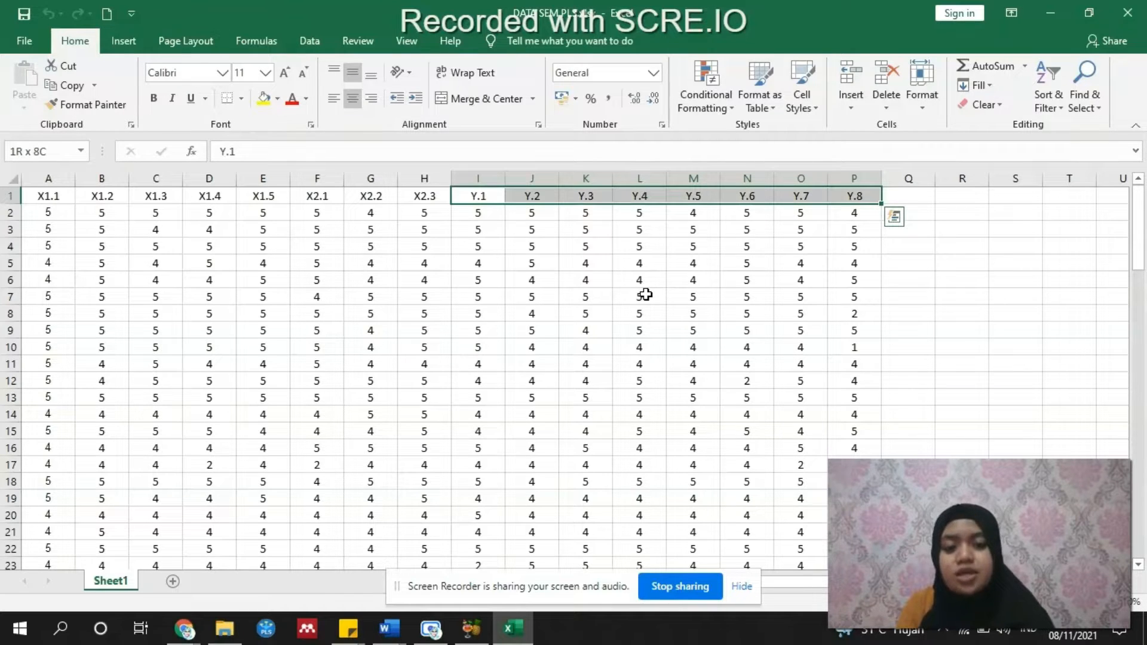
- Check the extent of the response data from row 2 down to the last filled row, and return to cell A1
{"action": "left_click", "coordinate": [69, 217]}
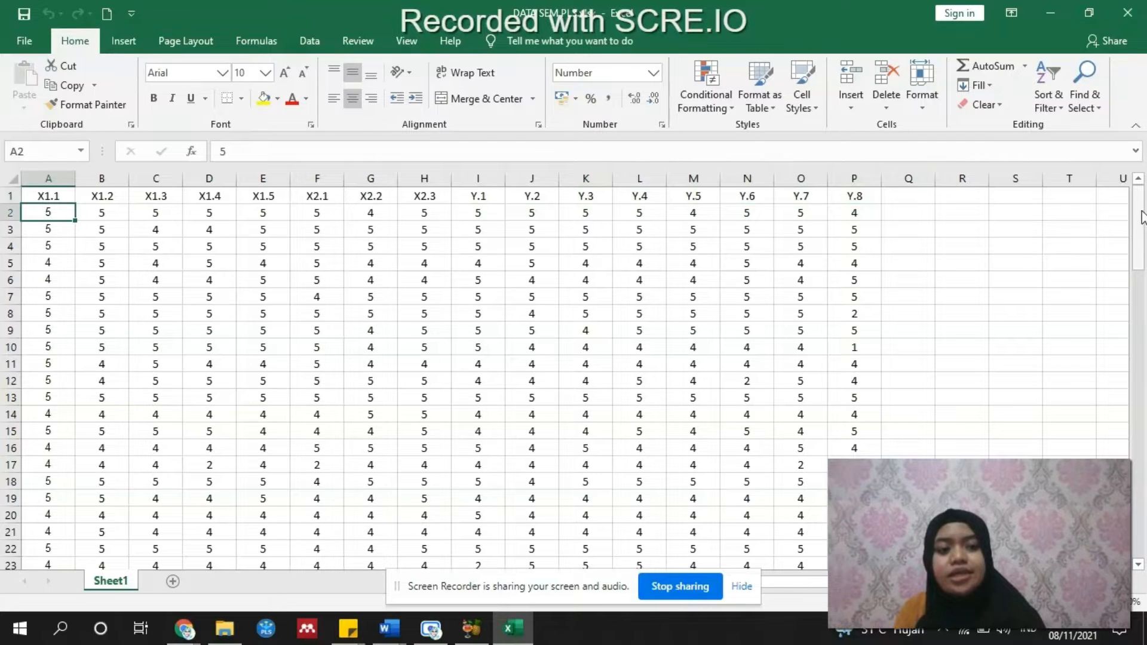
{"action": "left_click_drag", "start_coordinate": [1139, 215], "coordinate": [1144, 545]}
{"action": "left_click", "coordinate": [52, 556]}
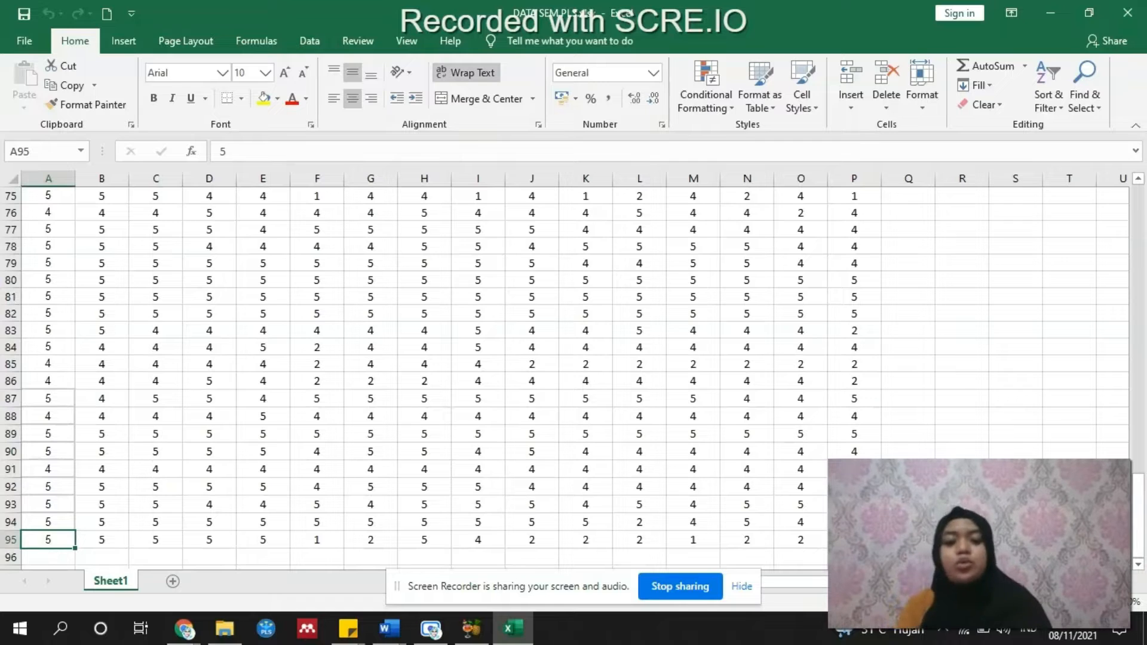
{"action": "key", "text": "ctrl+Home"}
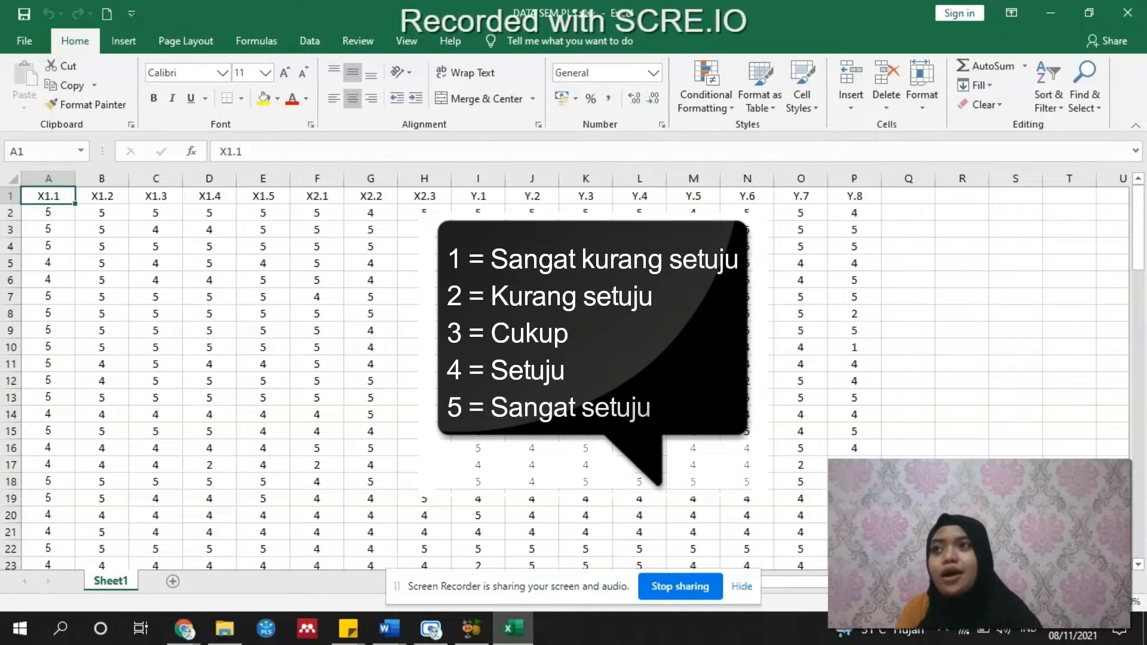
- Examine the individual response scores in the data rows and the header row from X1.1 across to Y.8
{"action": "left_click", "coordinate": [50, 215]}
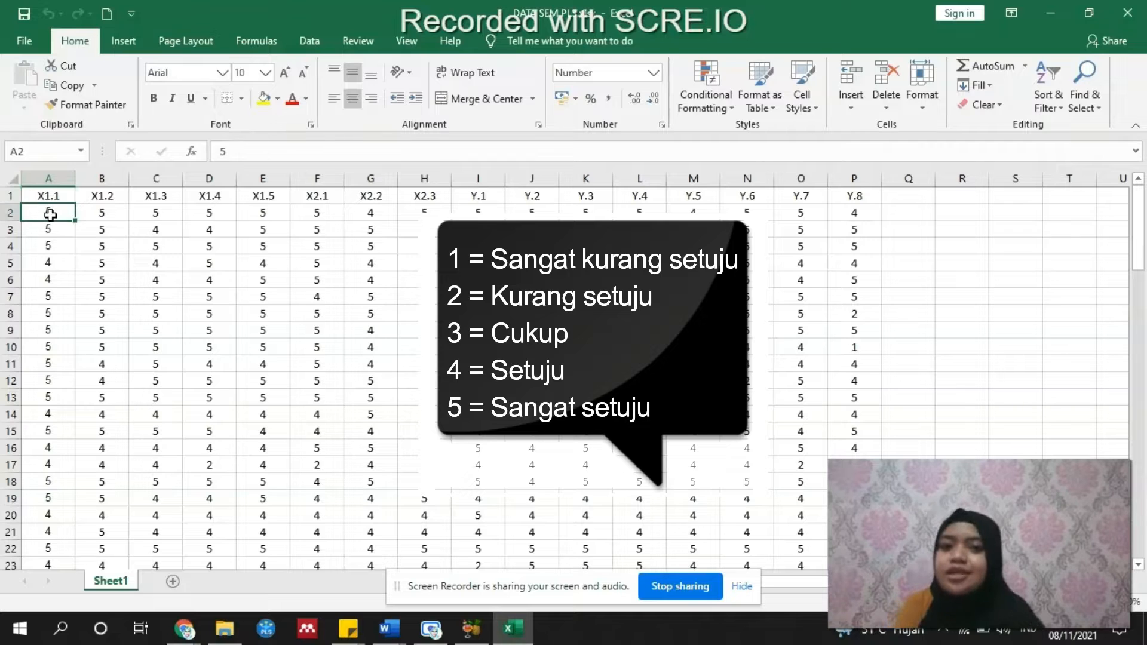
{"action": "left_click", "coordinate": [418, 263]}
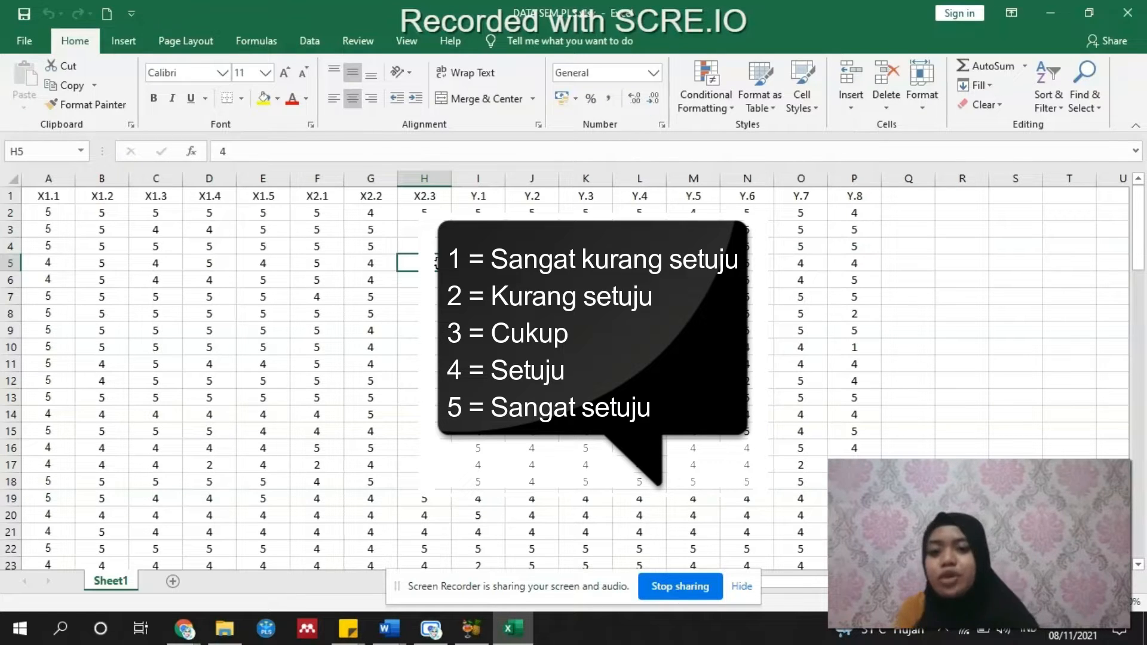
{"action": "left_click", "coordinate": [436, 235]}
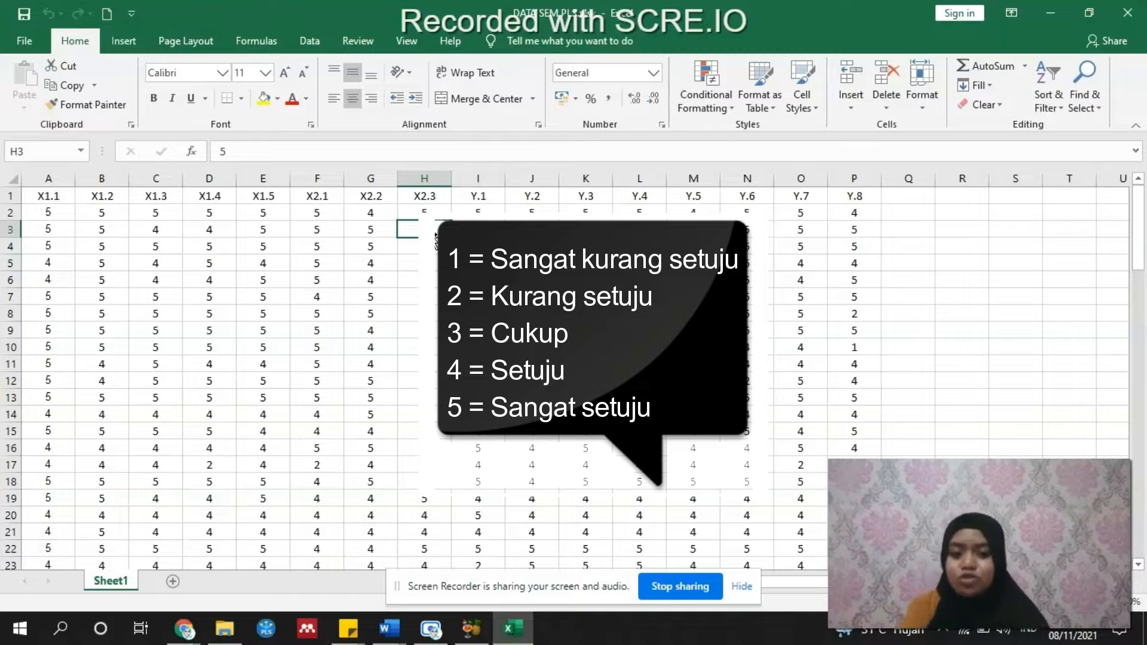
{"action": "left_click", "coordinate": [756, 380]}
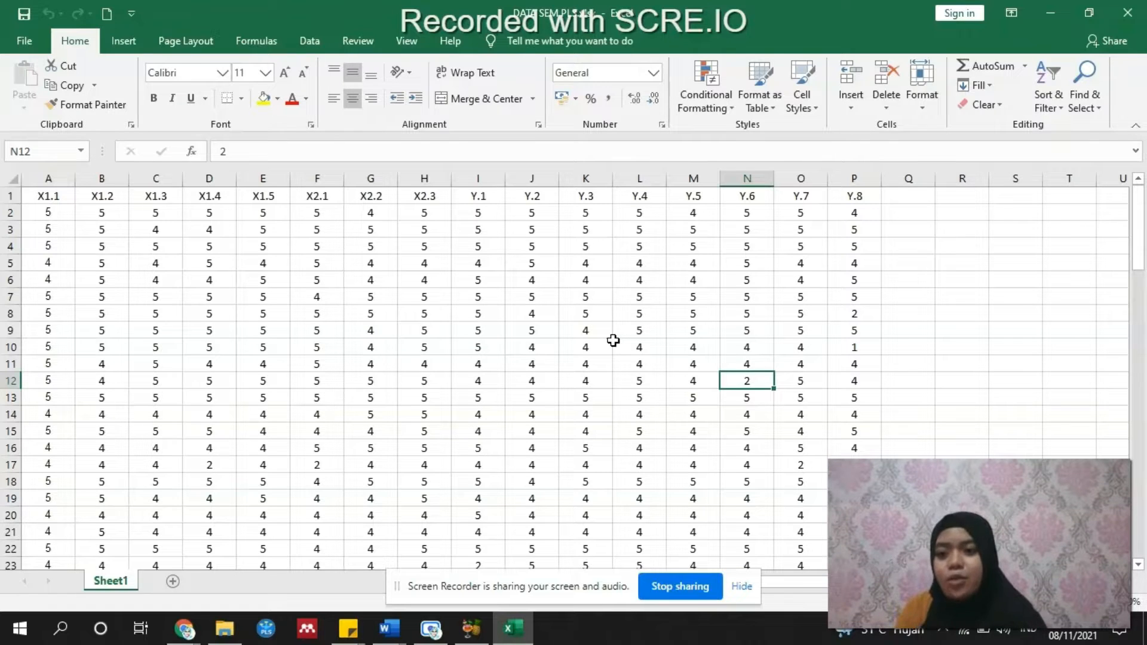
{"action": "left_click", "coordinate": [94, 211]}
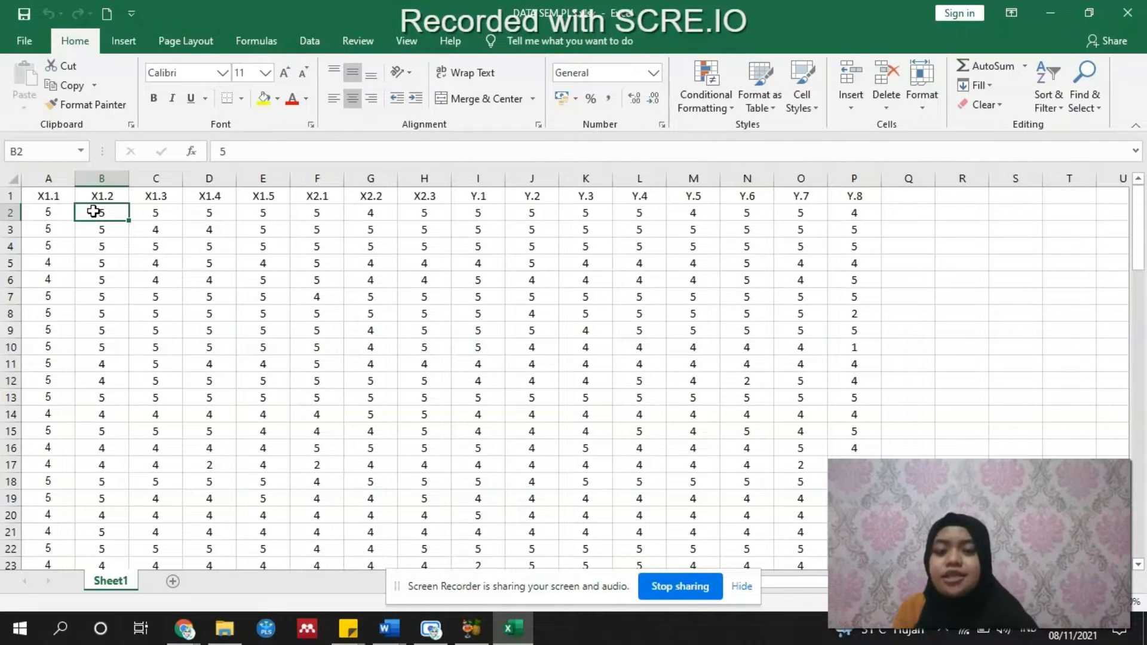
{"action": "left_click", "coordinate": [52, 207]}
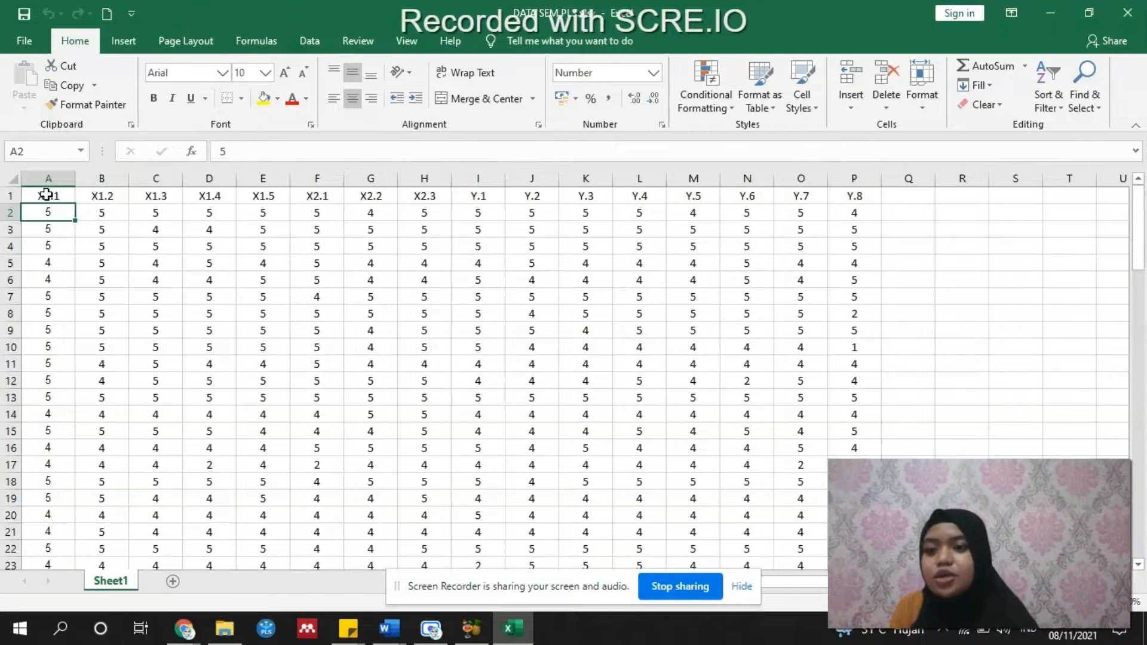
{"action": "left_click", "coordinate": [49, 196]}
{"action": "key", "text": "ctrl+Right"}
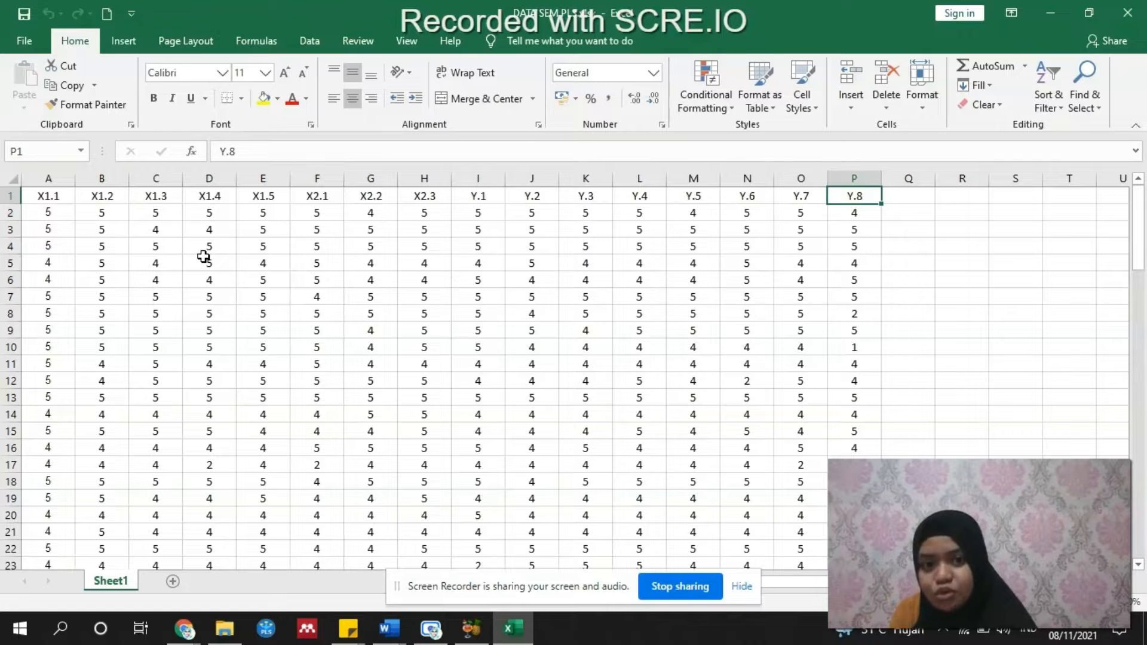
{"action": "left_click", "coordinate": [55, 202]}
{"action": "left_click", "coordinate": [649, 382]}
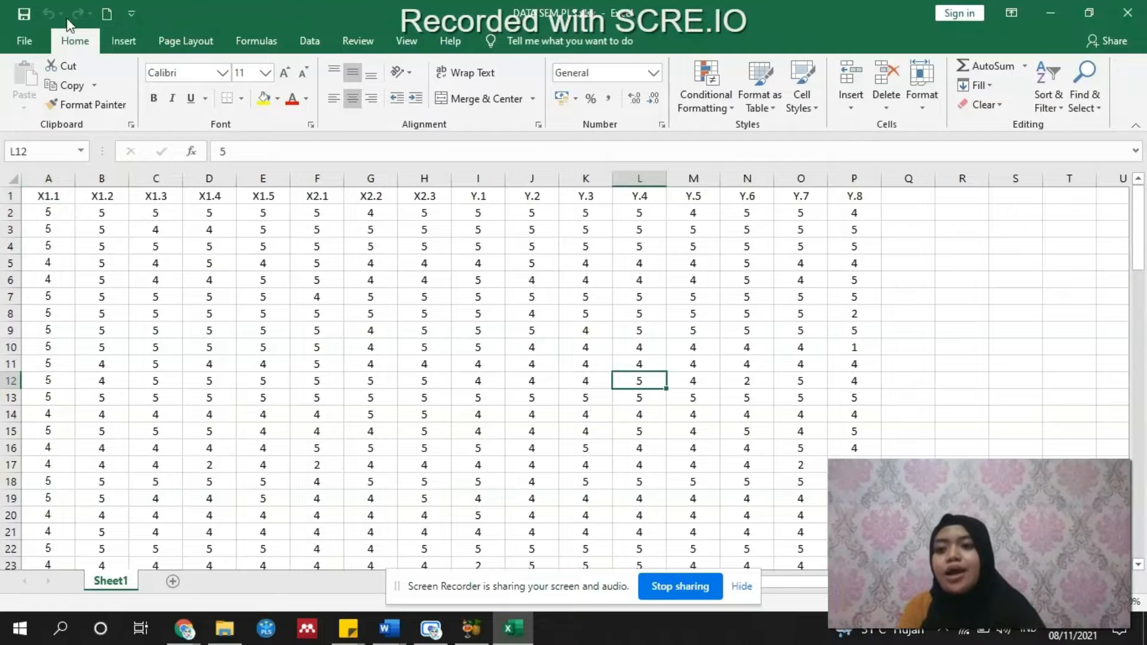
- Save a copy of the workbook as DATA SEM PLS.csv in CSV UTF-8 (Comma delimited) format in its current folder, keeping that format
{"action": "left_click", "coordinate": [27, 37]}
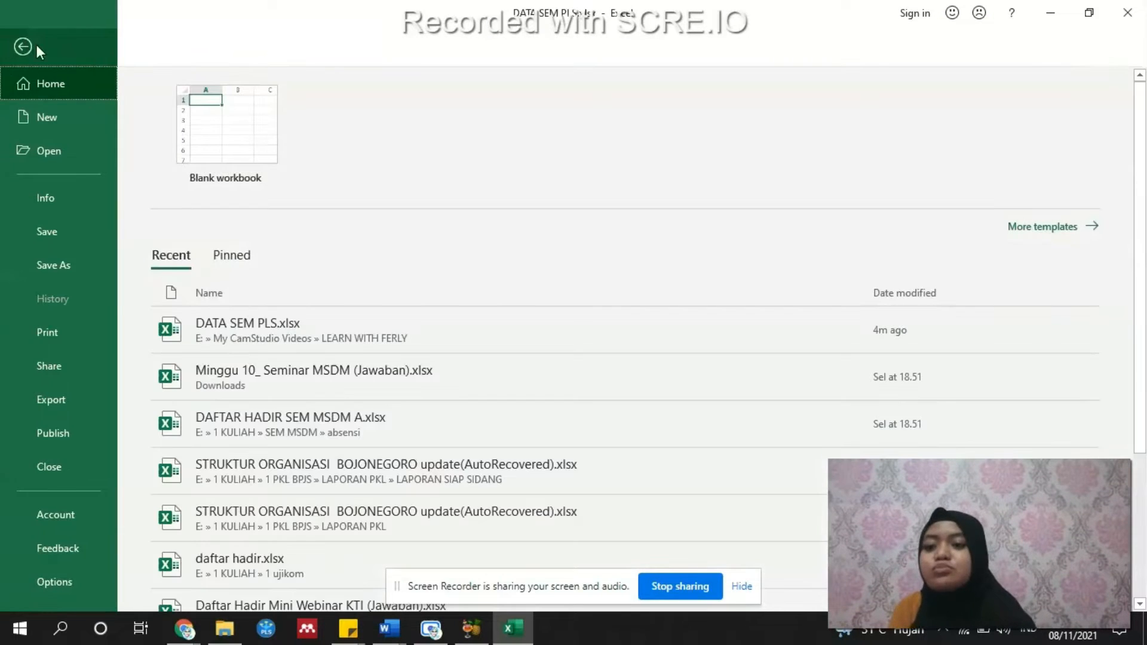
{"action": "left_click", "coordinate": [66, 265]}
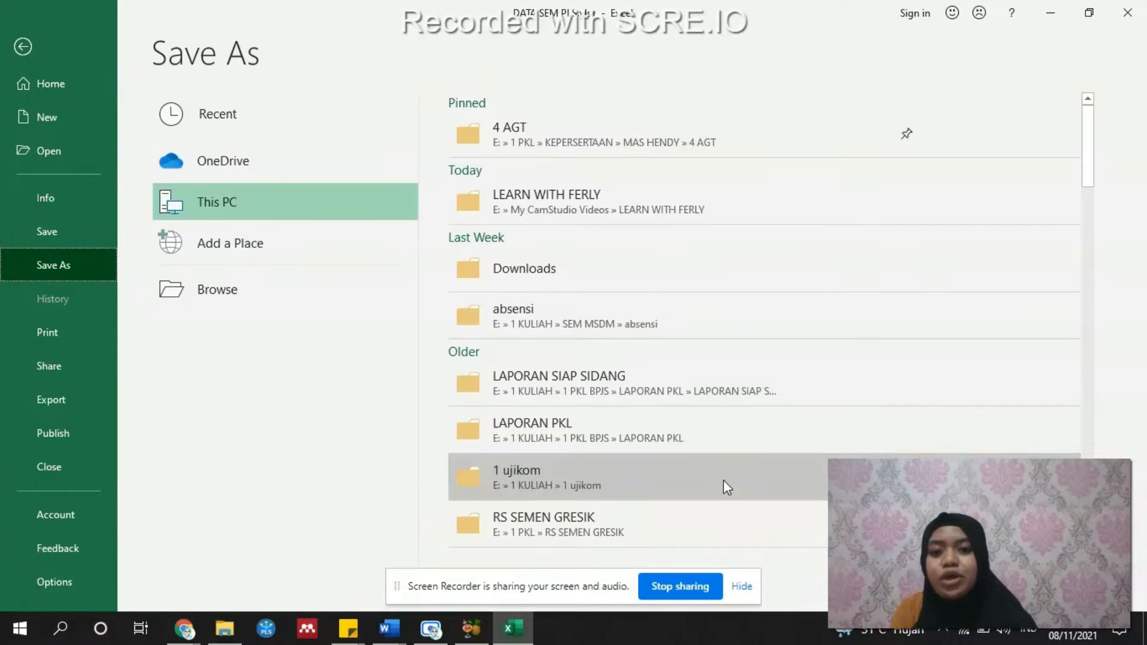
{"action": "left_click", "coordinate": [582, 203]}
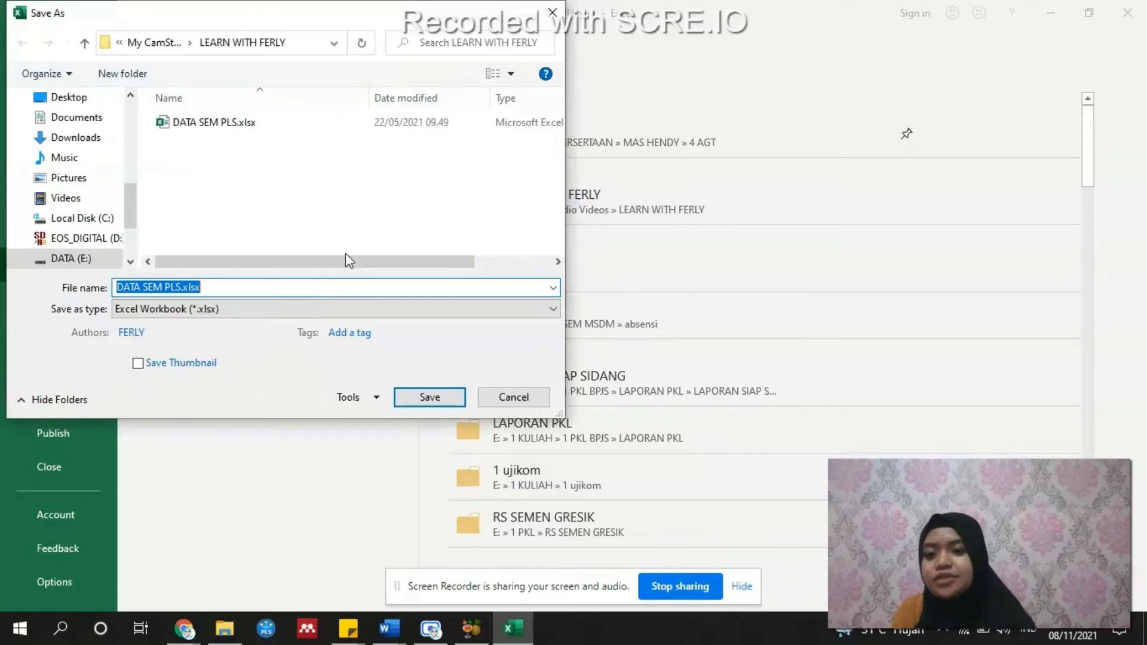
{"action": "left_click", "coordinate": [216, 309]}
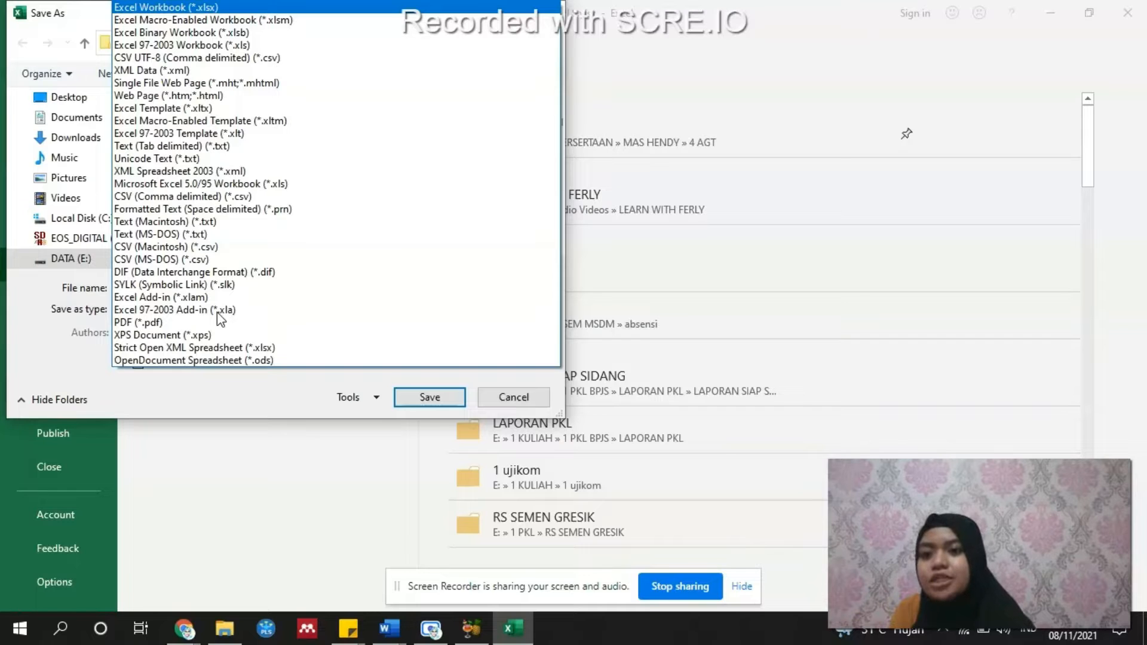
{"action": "left_click", "coordinate": [228, 59]}
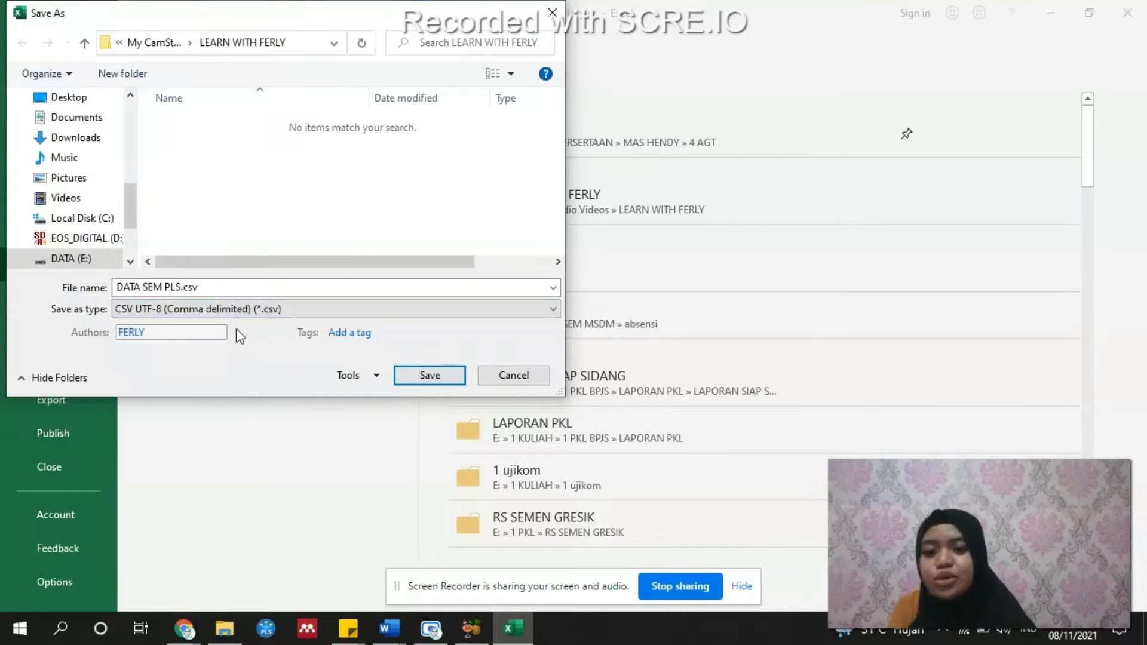
{"action": "left_click", "coordinate": [412, 377]}
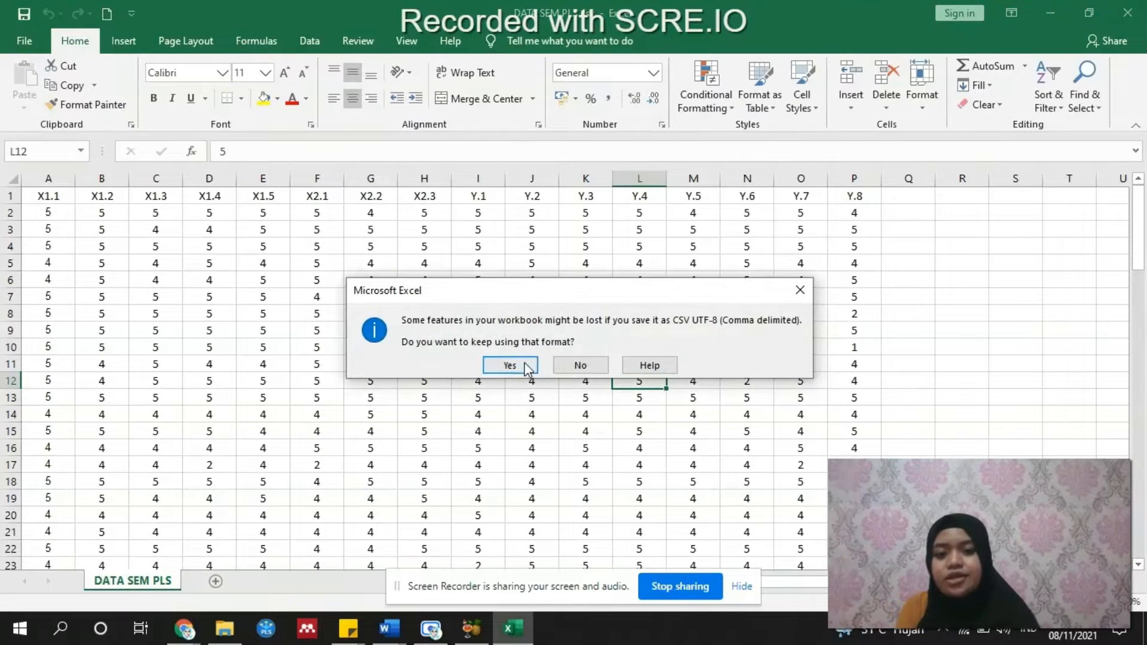
{"action": "left_click", "coordinate": [507, 364]}
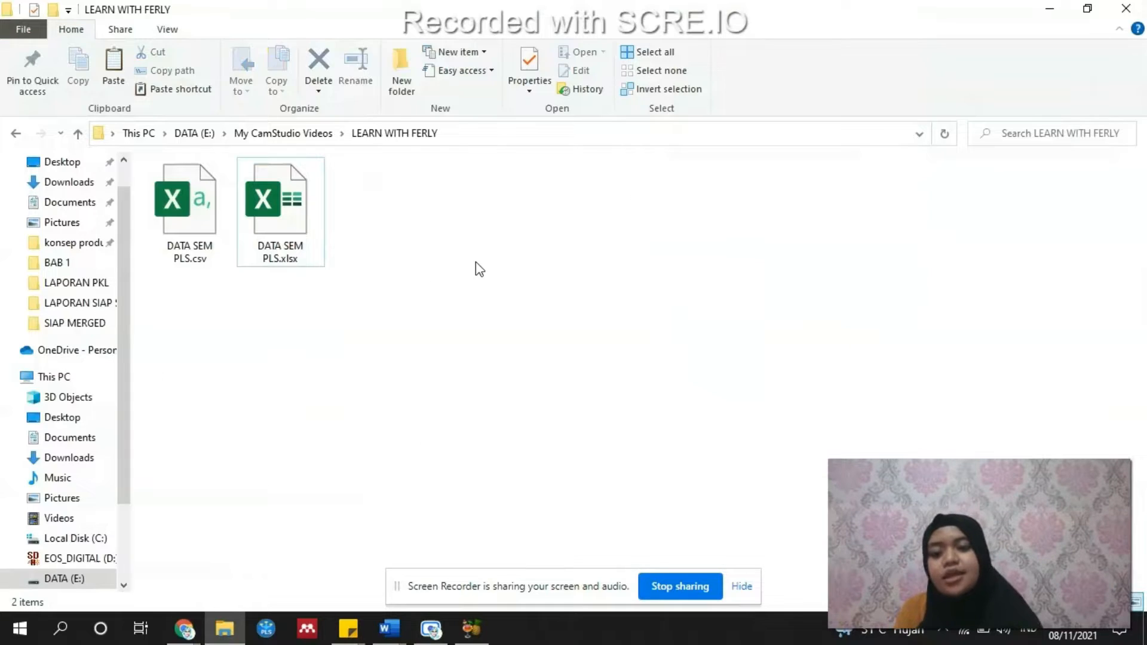
- Switch to SmartPLS and create a new project named PT ABC
{"action": "left_click", "coordinate": [266, 629]}
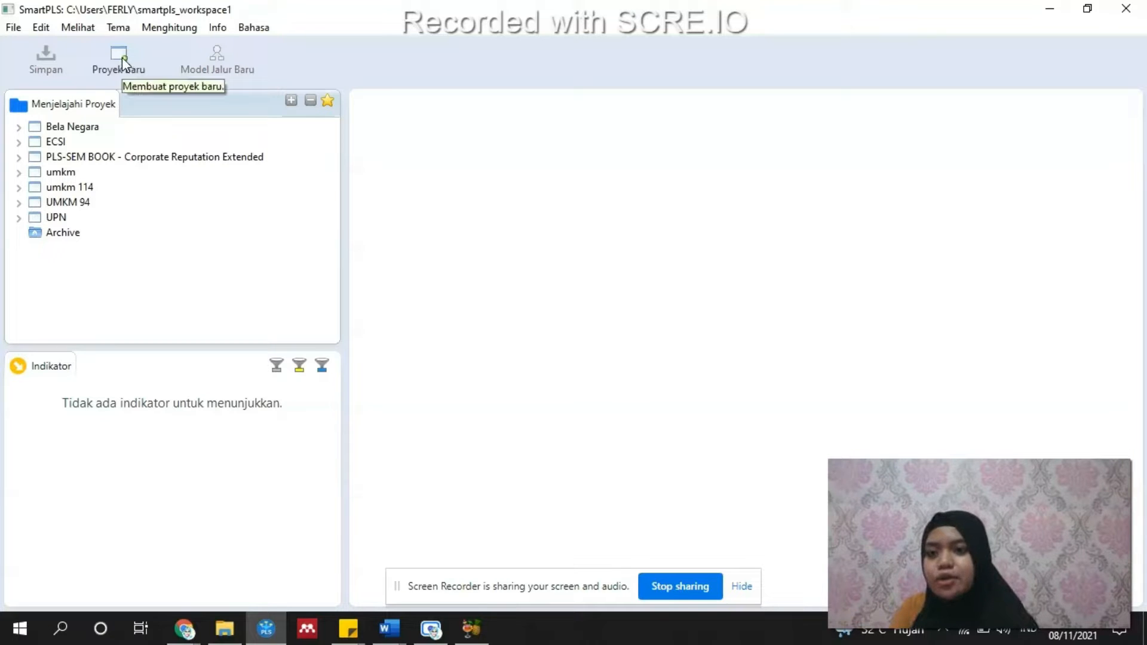
{"action": "left_click", "coordinate": [13, 27]}
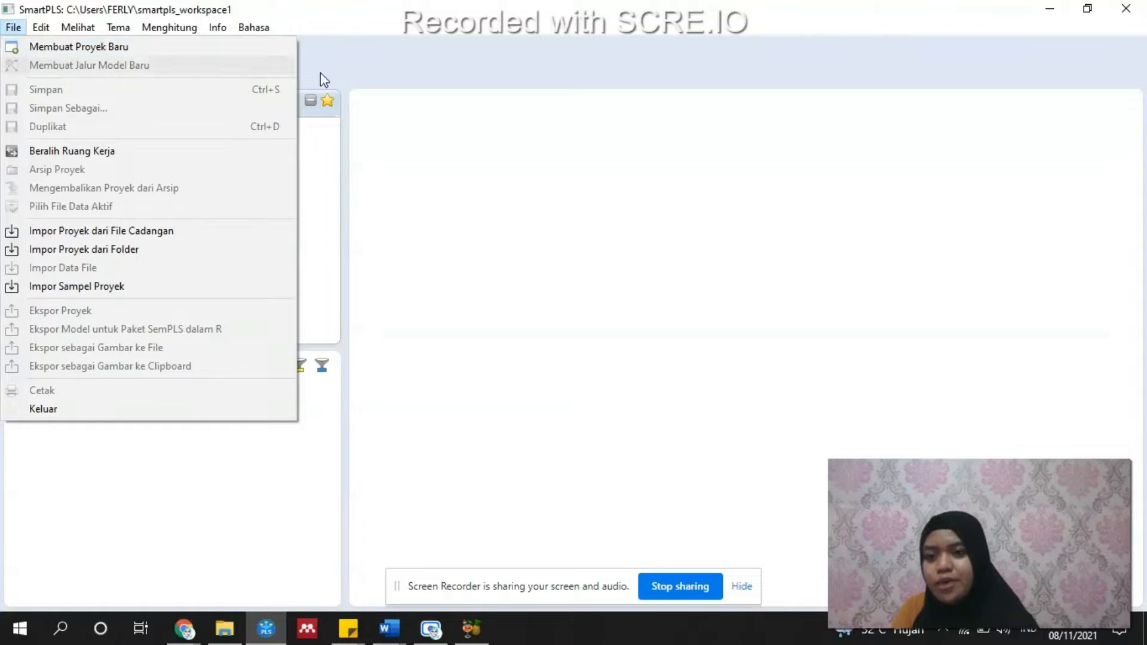
{"action": "left_click", "coordinate": [366, 78]}
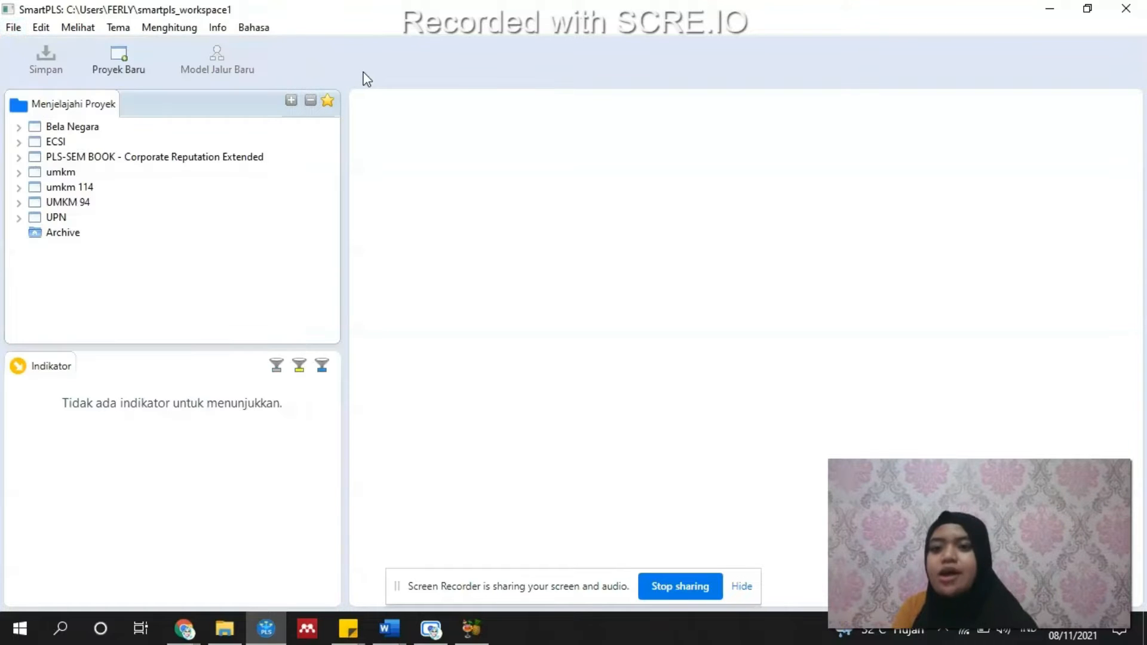
{"action": "left_click", "coordinate": [119, 64]}
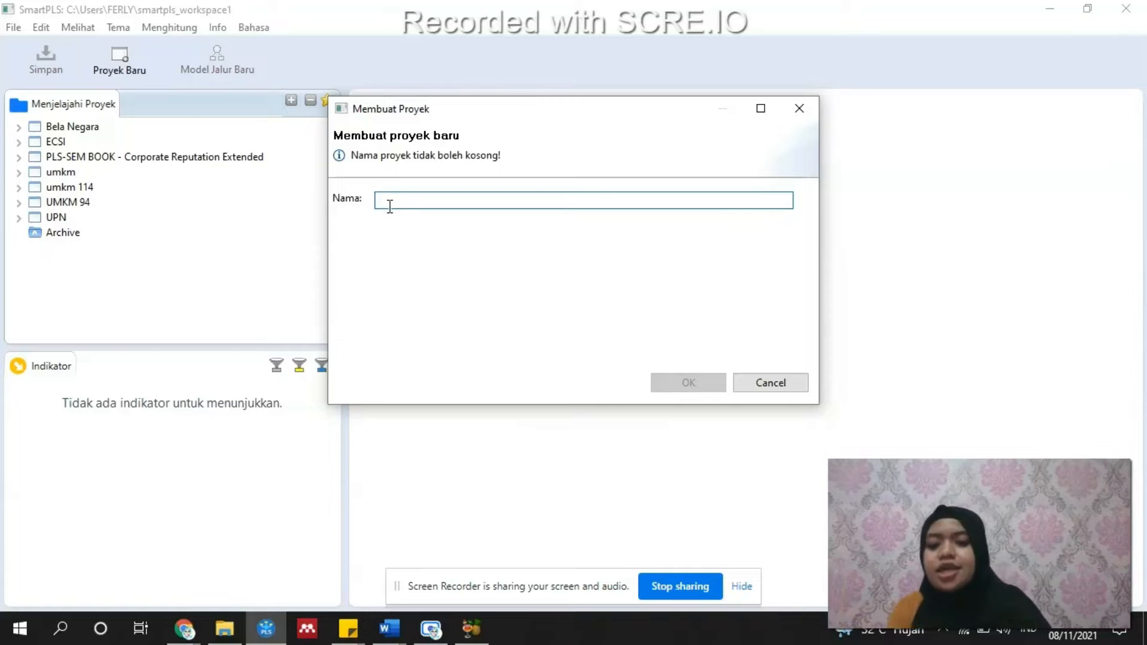
{"action": "type", "text": "PT AB"}
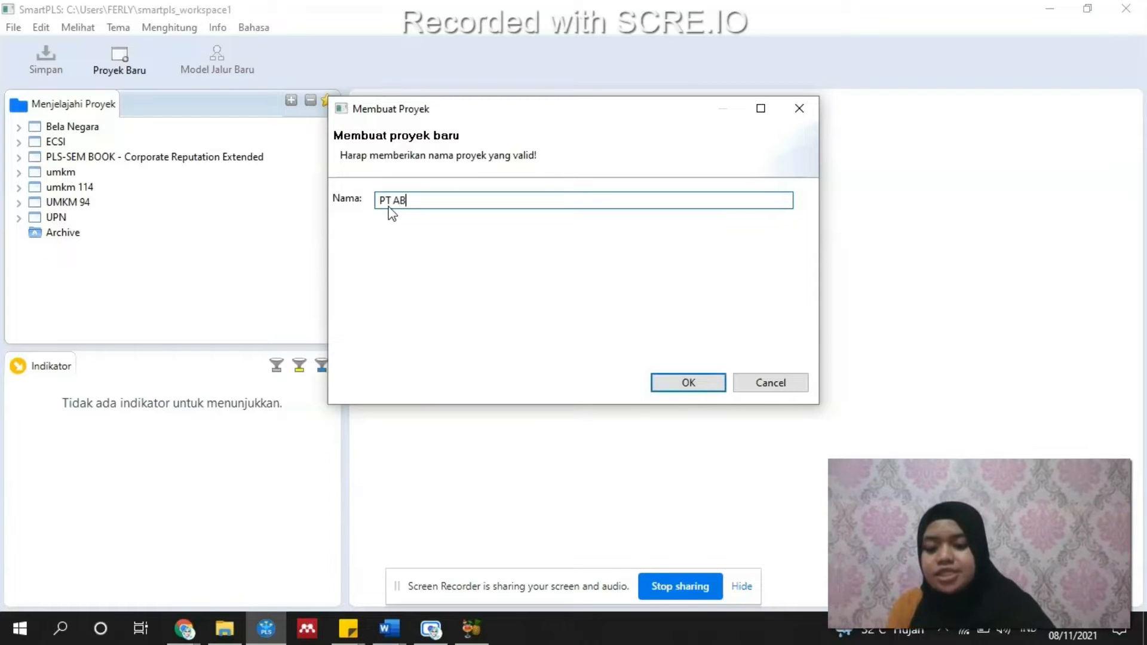
{"action": "type", "text": "C"}
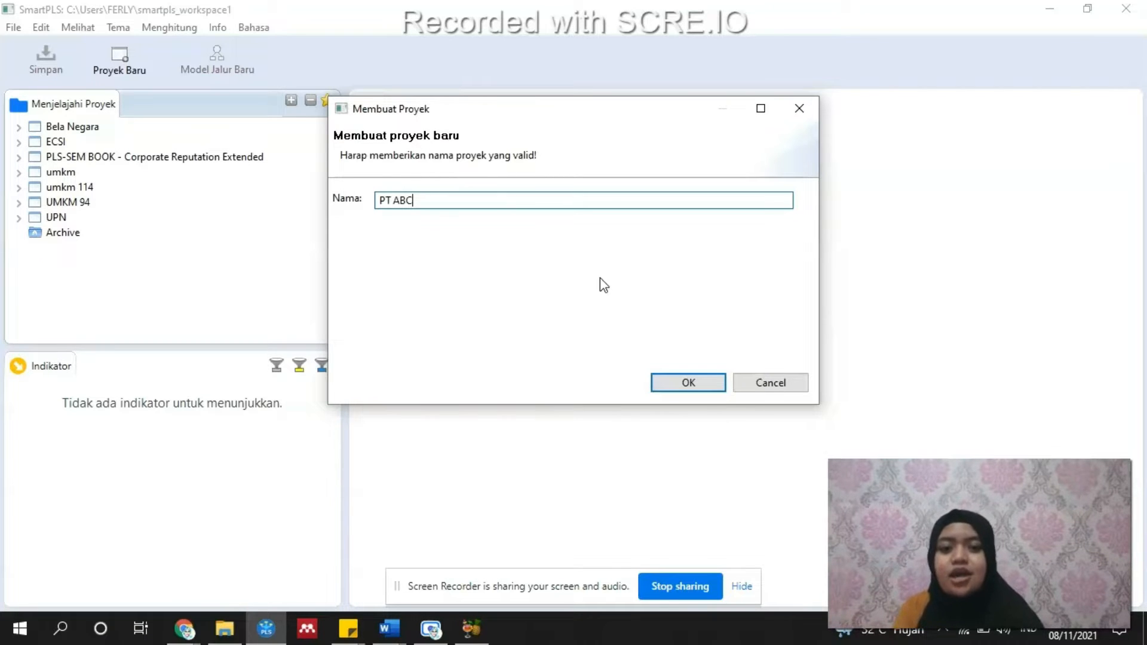
{"action": "left_click", "coordinate": [670, 382]}
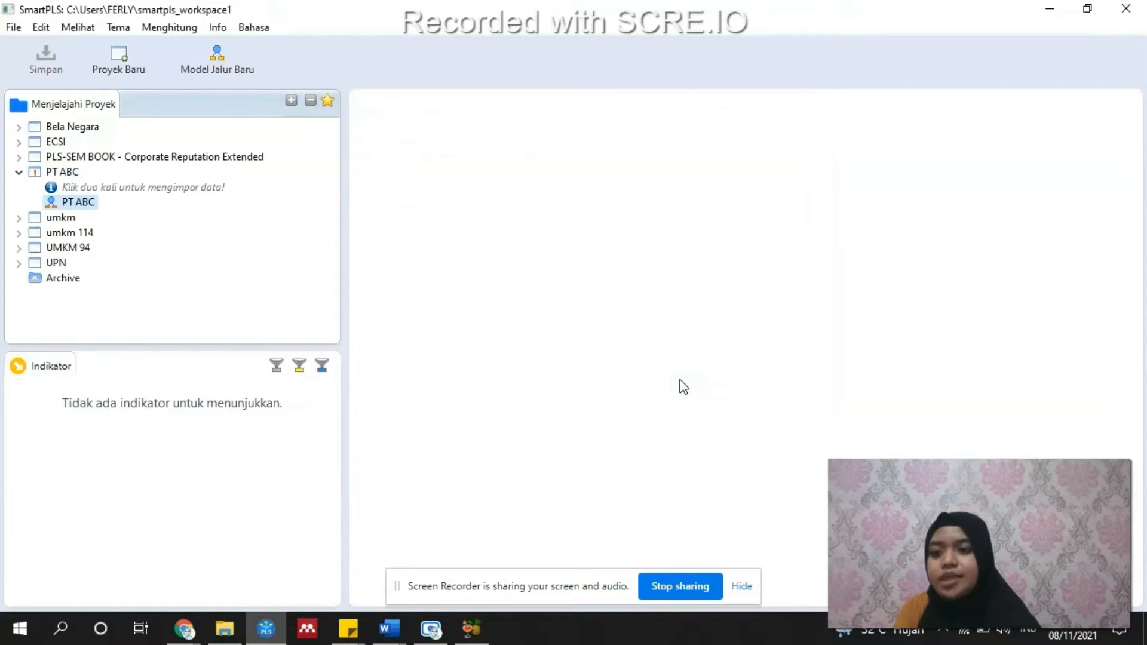
- Import the data file DATA SEM PLS.csv into the PT ABC project and name the imported dataset PT ABC
{"action": "double_click", "coordinate": [138, 189]}
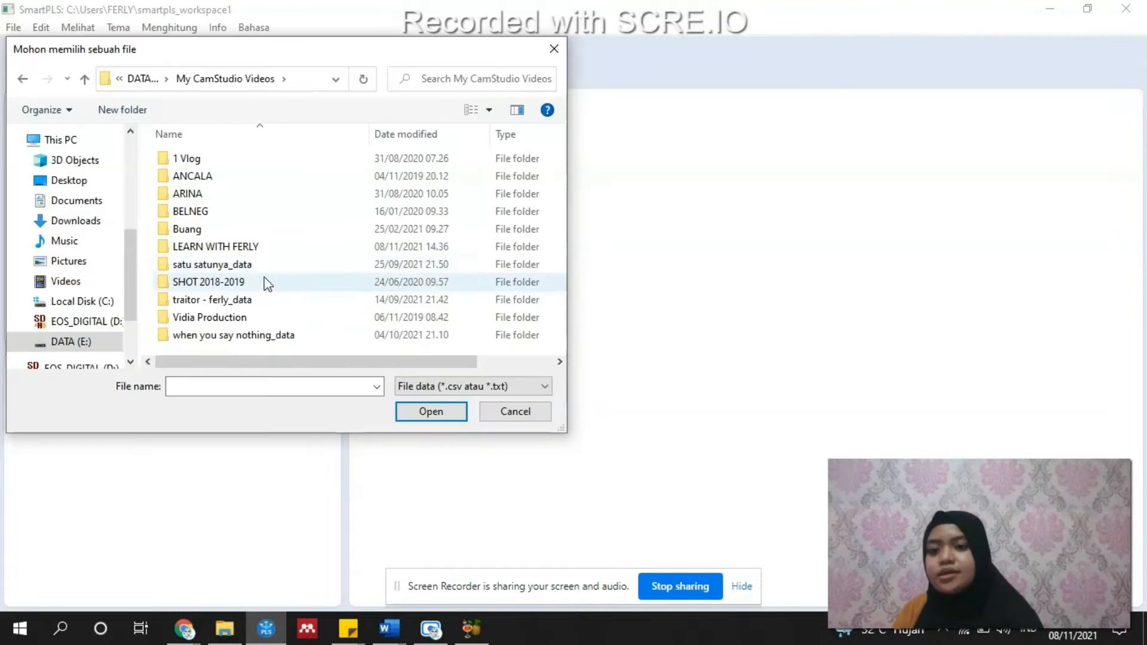
{"action": "double_click", "coordinate": [248, 254]}
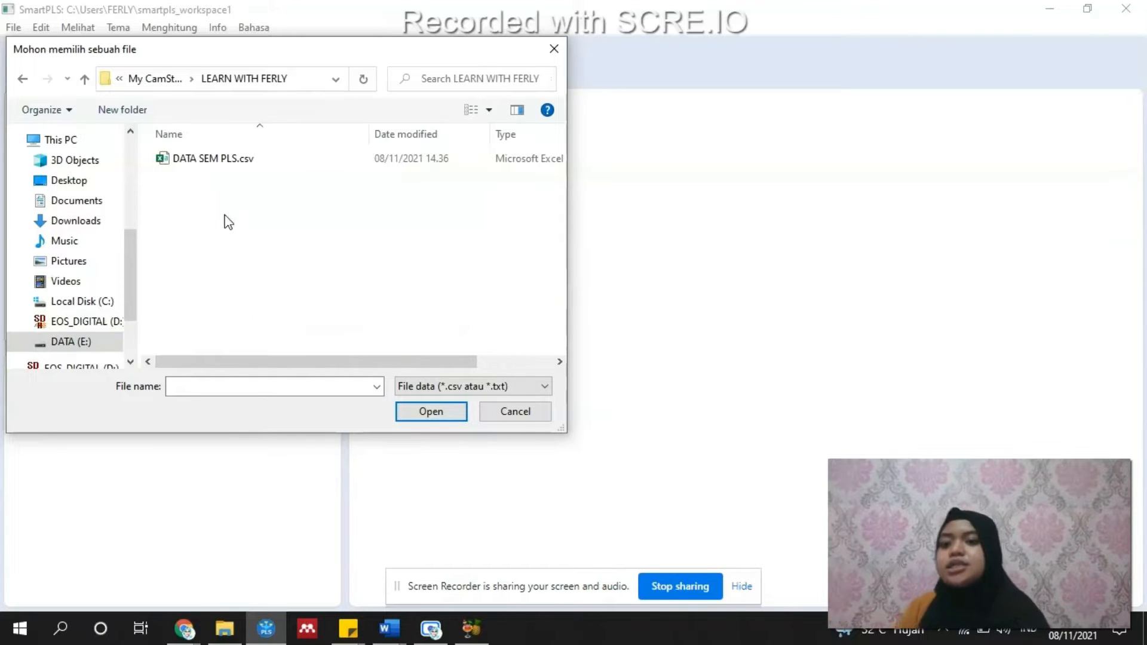
{"action": "left_click", "coordinate": [225, 161]}
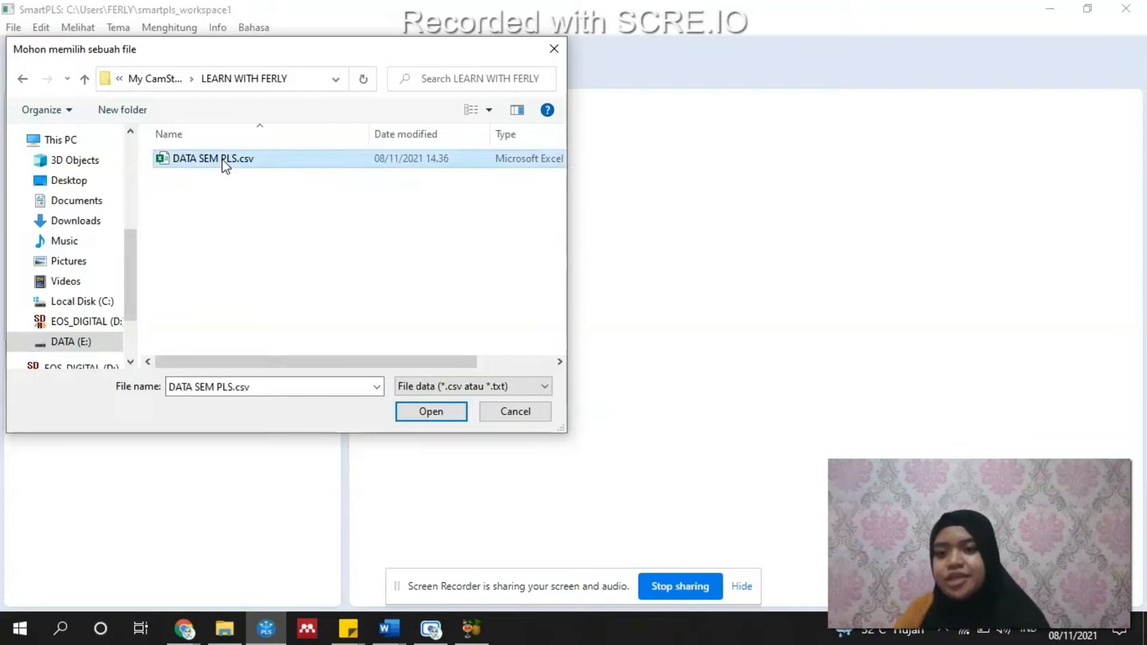
{"action": "left_click", "coordinate": [431, 411]}
{"action": "left_click_drag", "start_coordinate": [474, 199], "coordinate": [331, 165]}
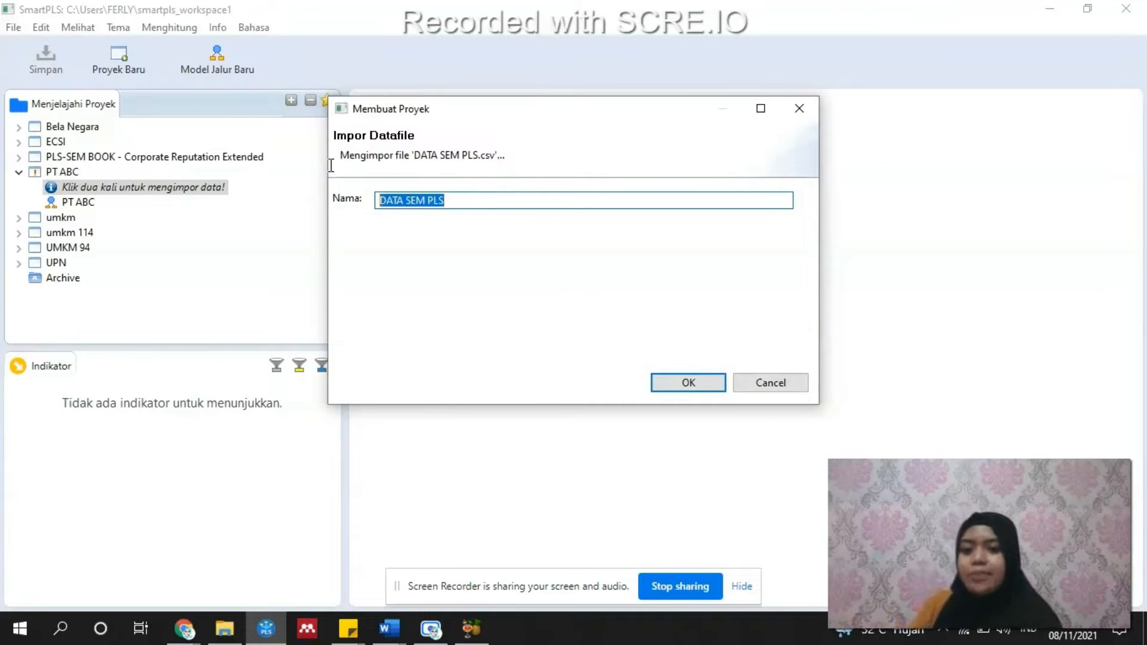
{"action": "type", "text": "P"}
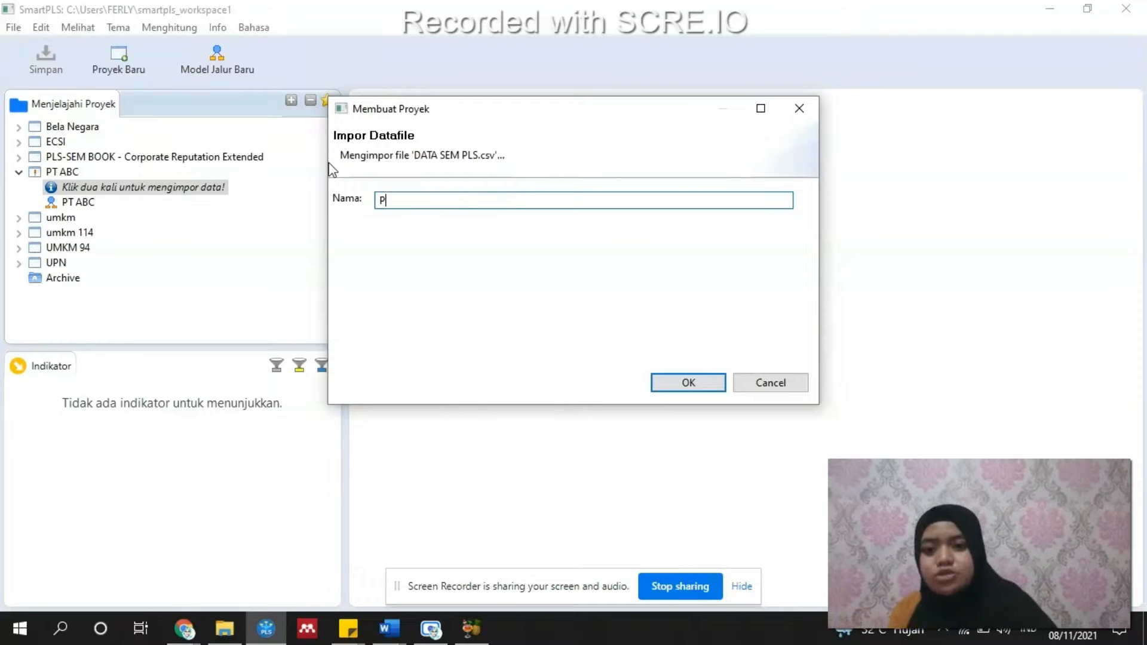
{"action": "type", "text": "T ABC"}
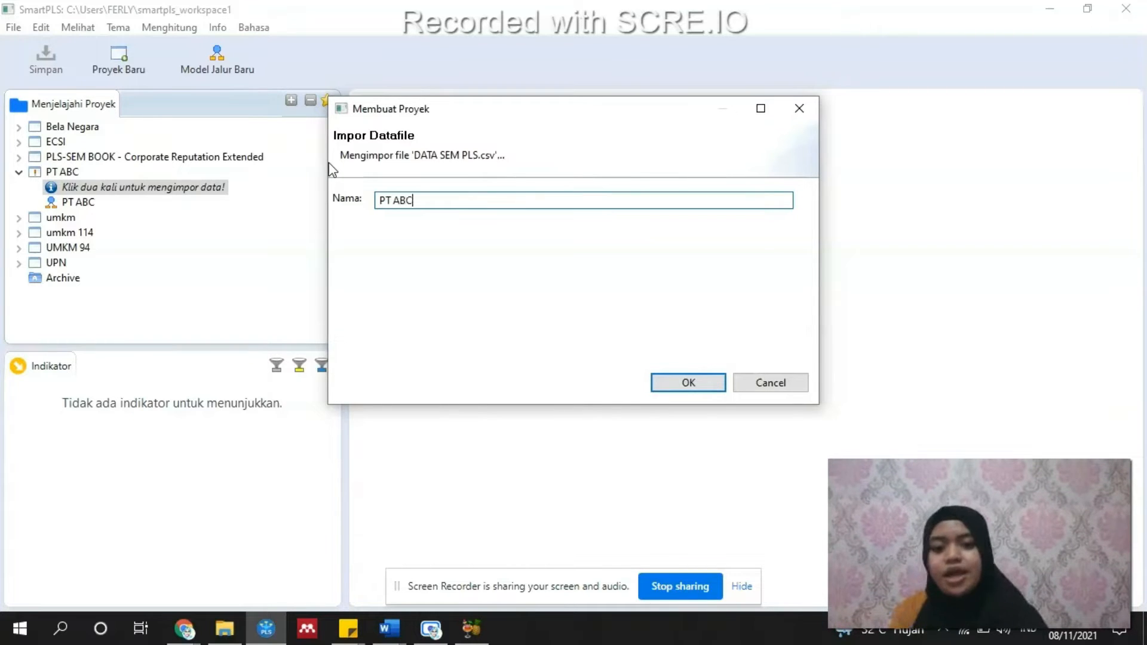
{"action": "left_click", "coordinate": [688, 384]}
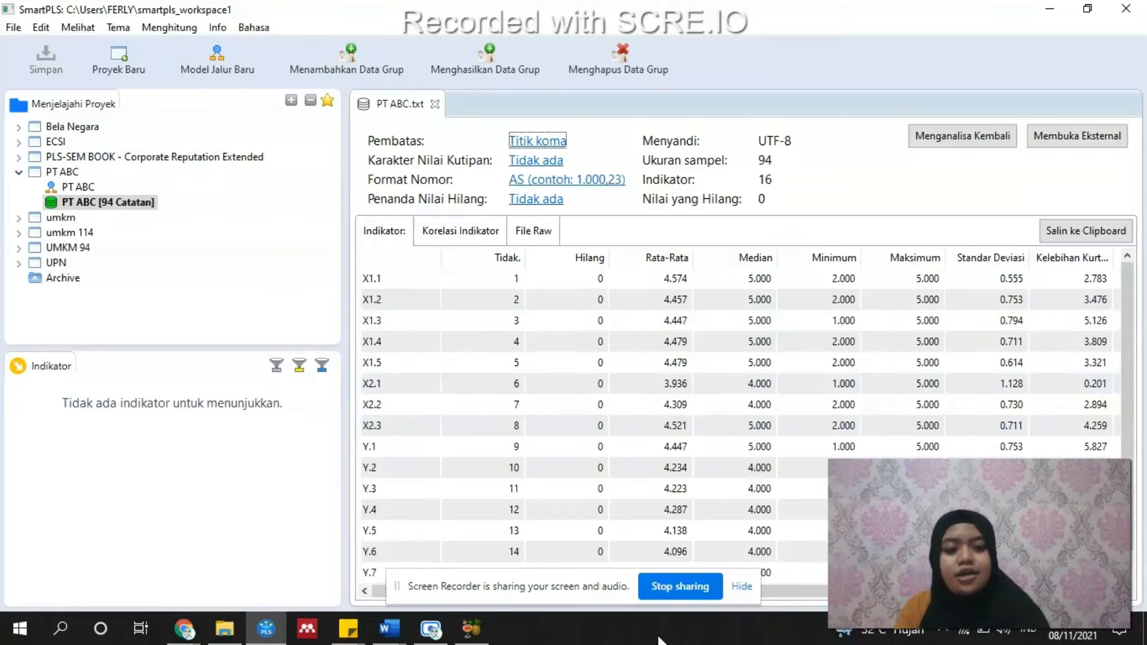
- Check the imported indicator statistics across to the skewness column, and open the PT ABC path model
{"action": "left_click_drag", "start_coordinate": [896, 592], "coordinate": [968, 592]}
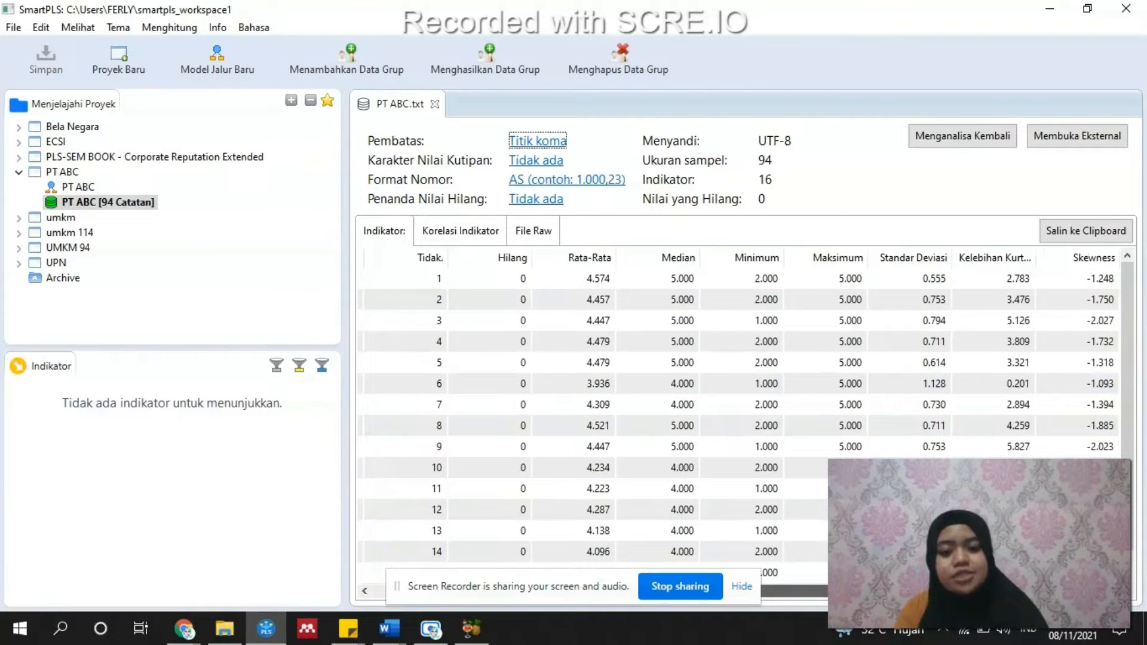
{"action": "left_click", "coordinate": [741, 587]}
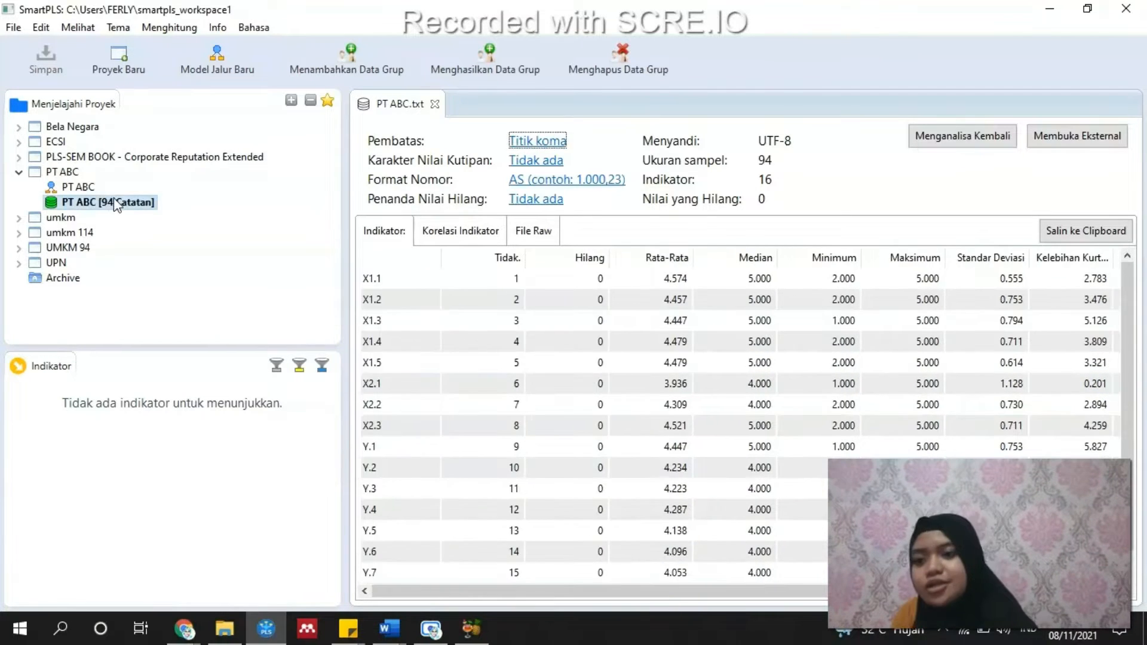
{"action": "left_click", "coordinate": [78, 186]}
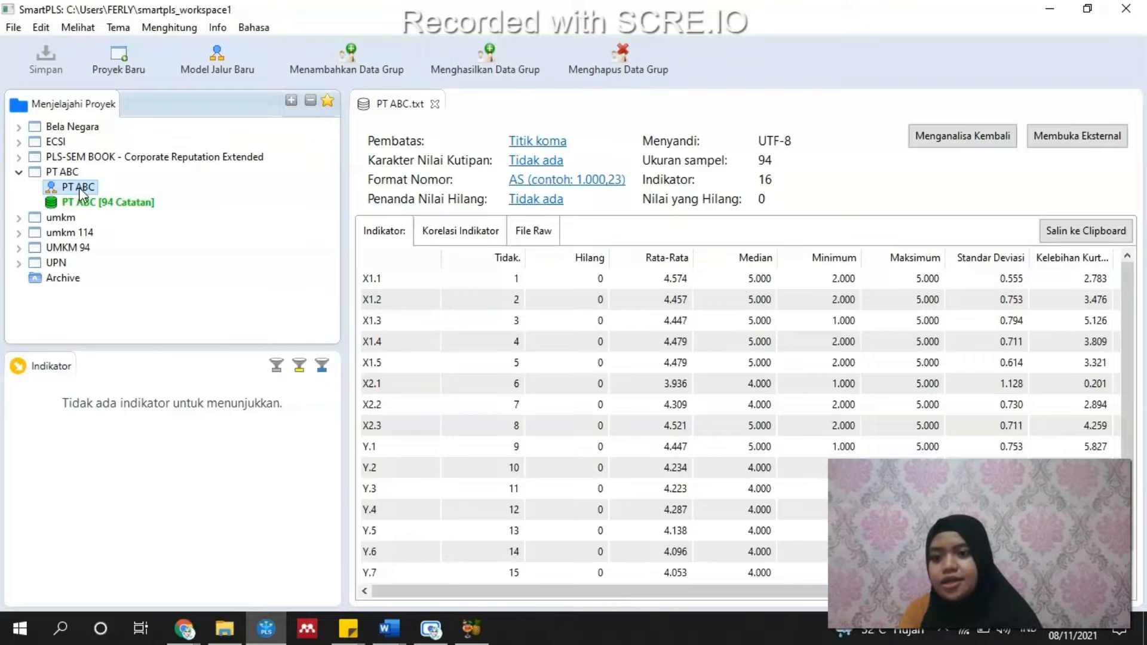
{"action": "double_click", "coordinate": [80, 190]}
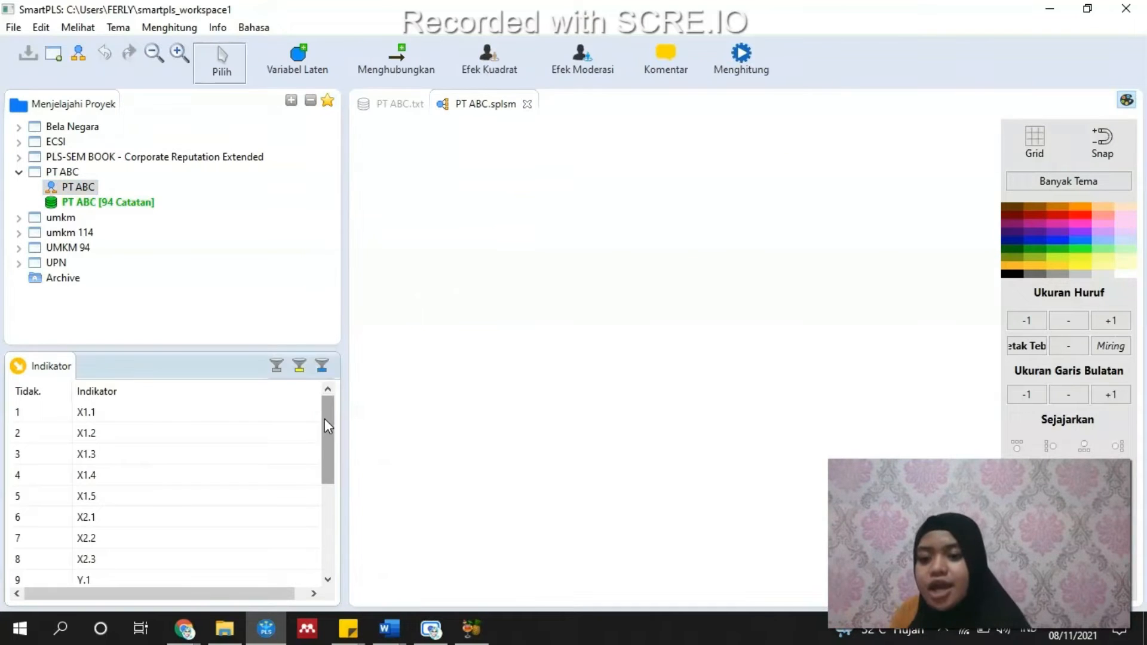
- Create a latent variable from indicators X1.1 to X1.5 in the upper part of the model canvas
{"action": "left_click", "coordinate": [137, 420]}
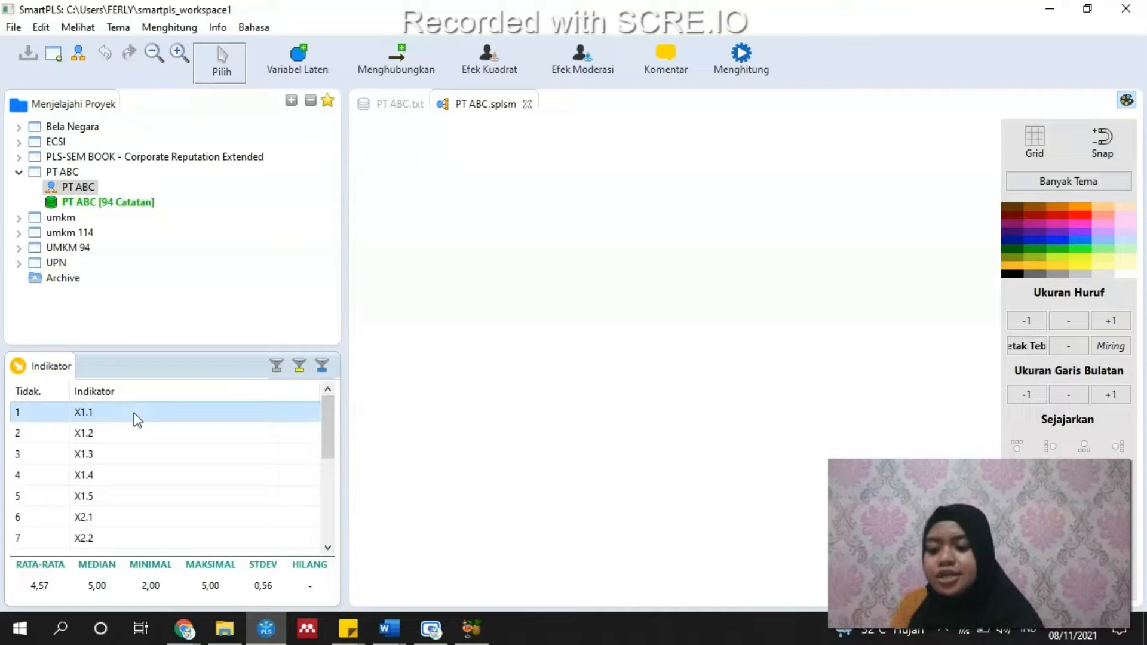
{"action": "key", "text": "shift+Down"}
{"action": "key", "text": "shift+Down"}
{"action": "key", "text": "shift+Down"}
{"action": "key", "text": "shift+Down"}
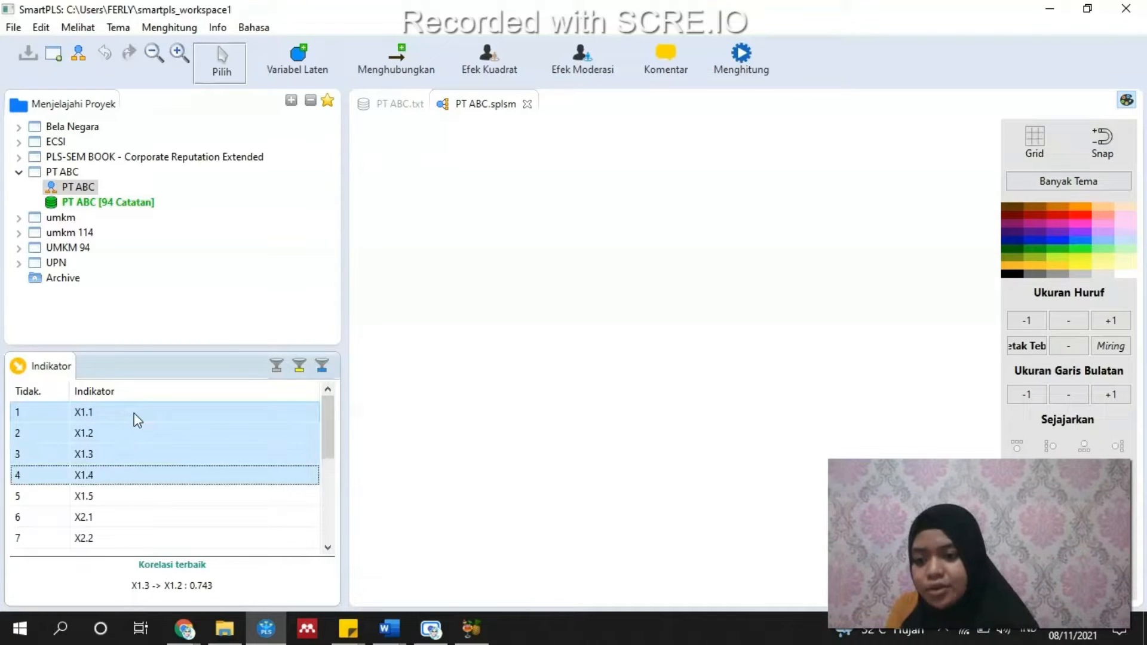
{"action": "left_click_drag", "start_coordinate": [105, 411], "coordinate": [503, 193]}
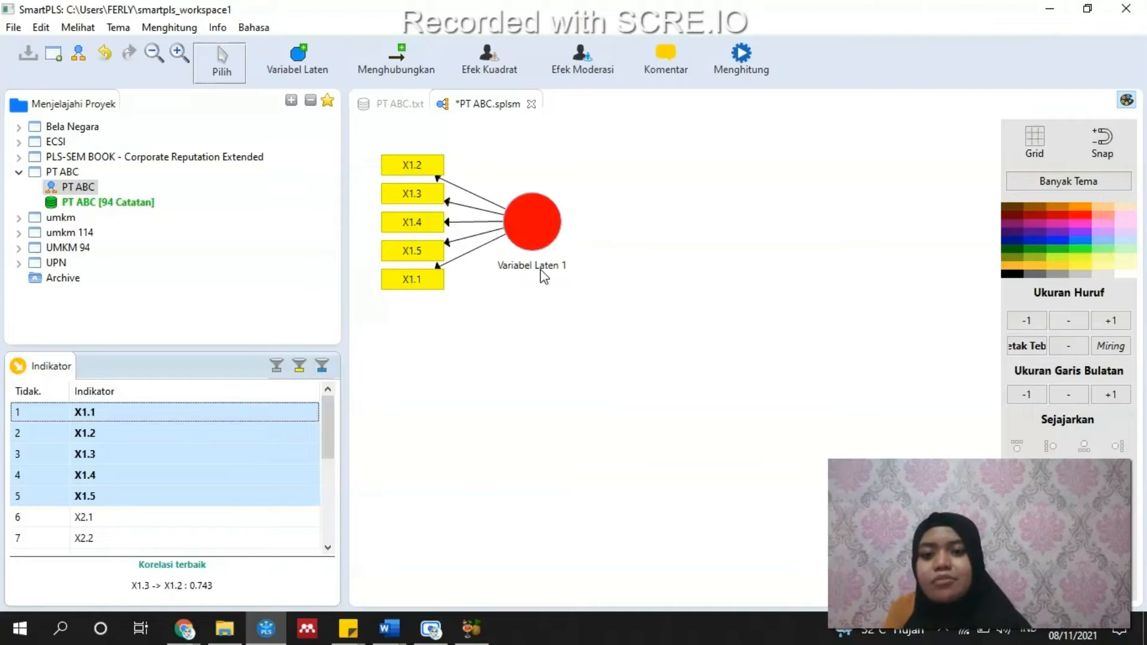
- Rename the latent variable of the X1 indicators as X1_MOTIVASI
{"action": "left_click", "coordinate": [538, 268]}
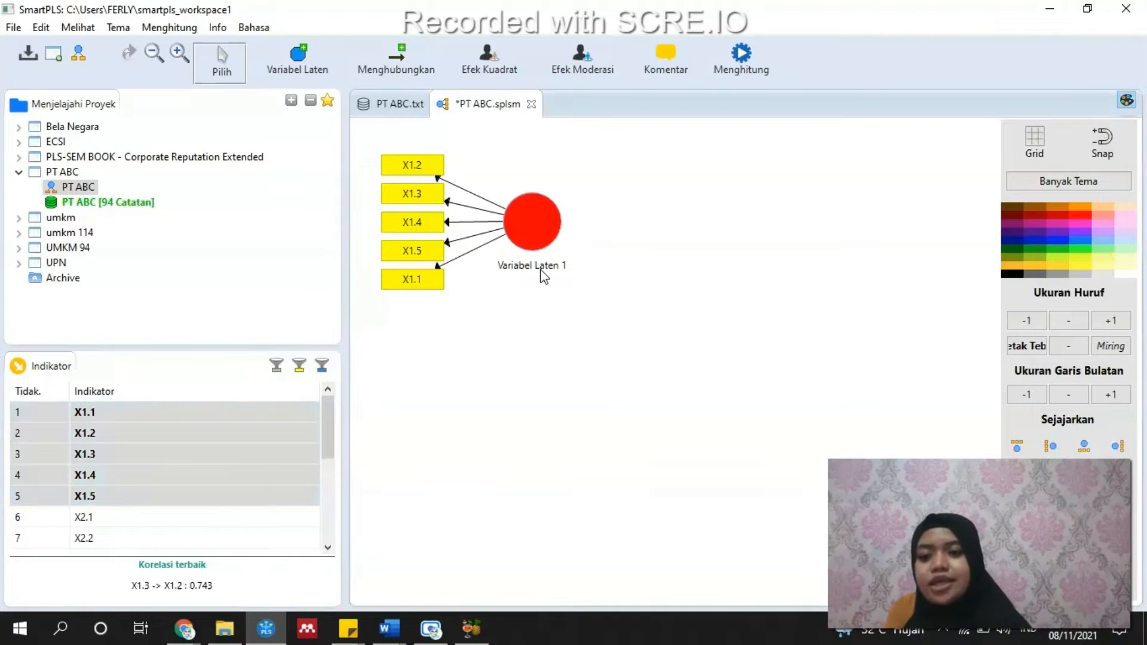
{"action": "right_click", "coordinate": [532, 224]}
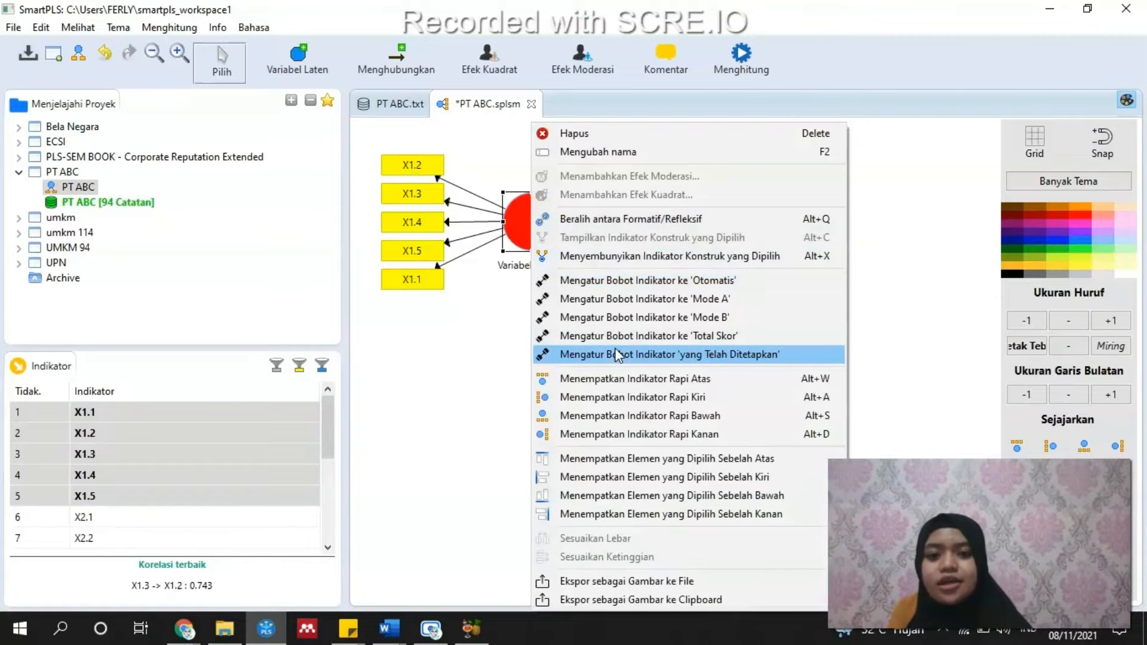
{"action": "left_click", "coordinate": [618, 153]}
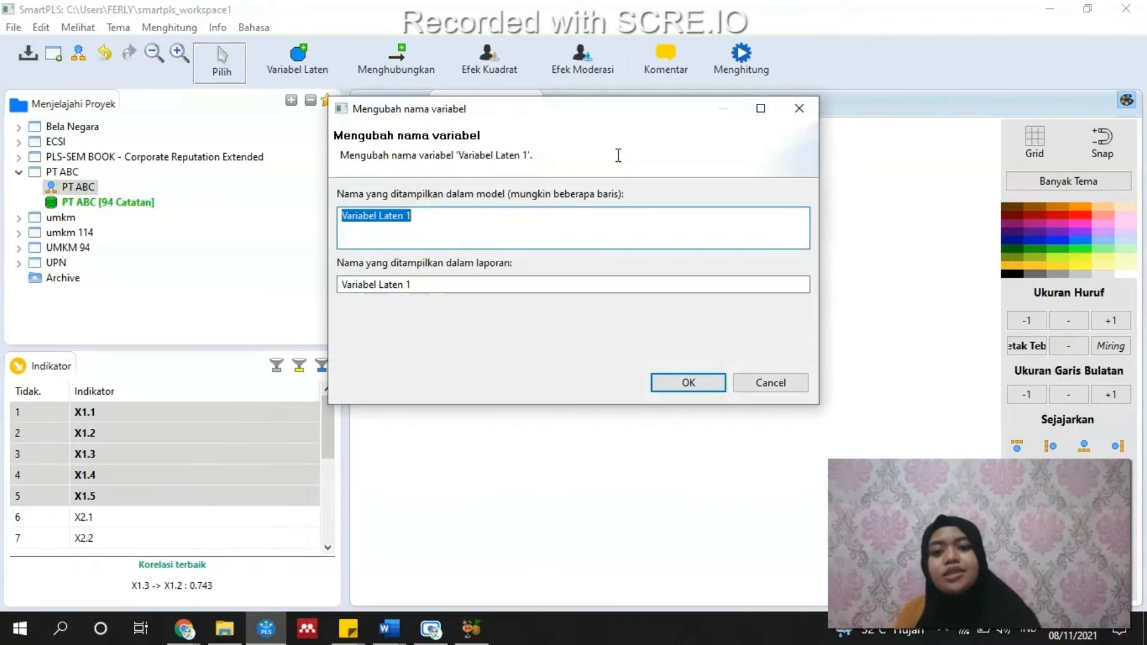
{"action": "type", "text": "X"}
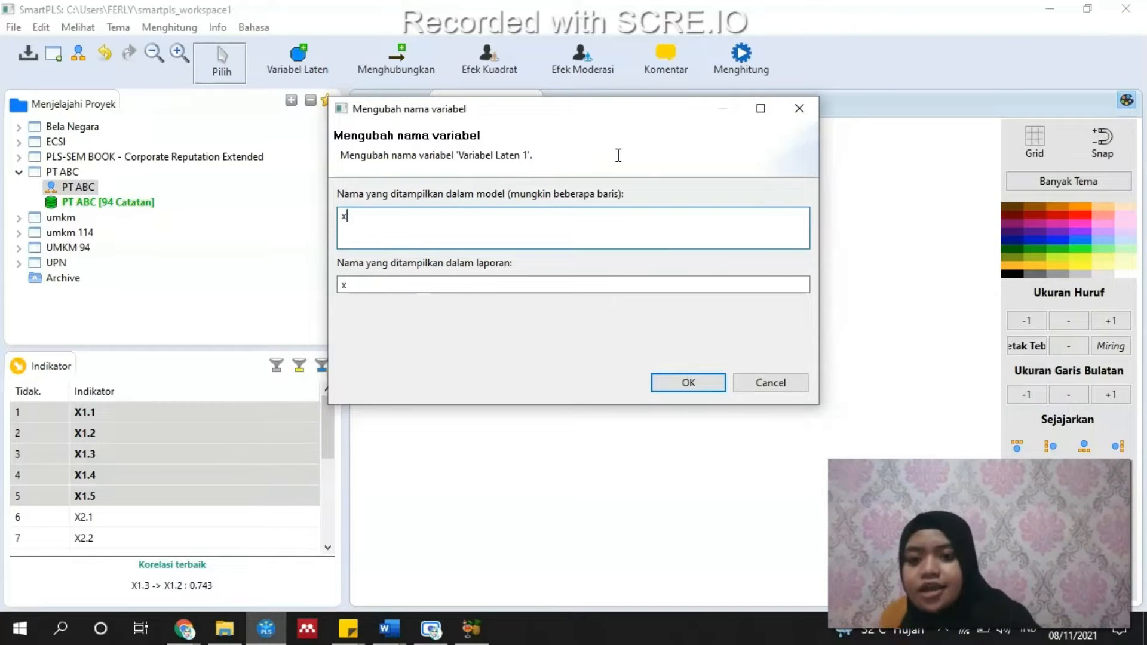
{"action": "key", "text": "BackSpace"}
{"action": "type", "text": "X1"}
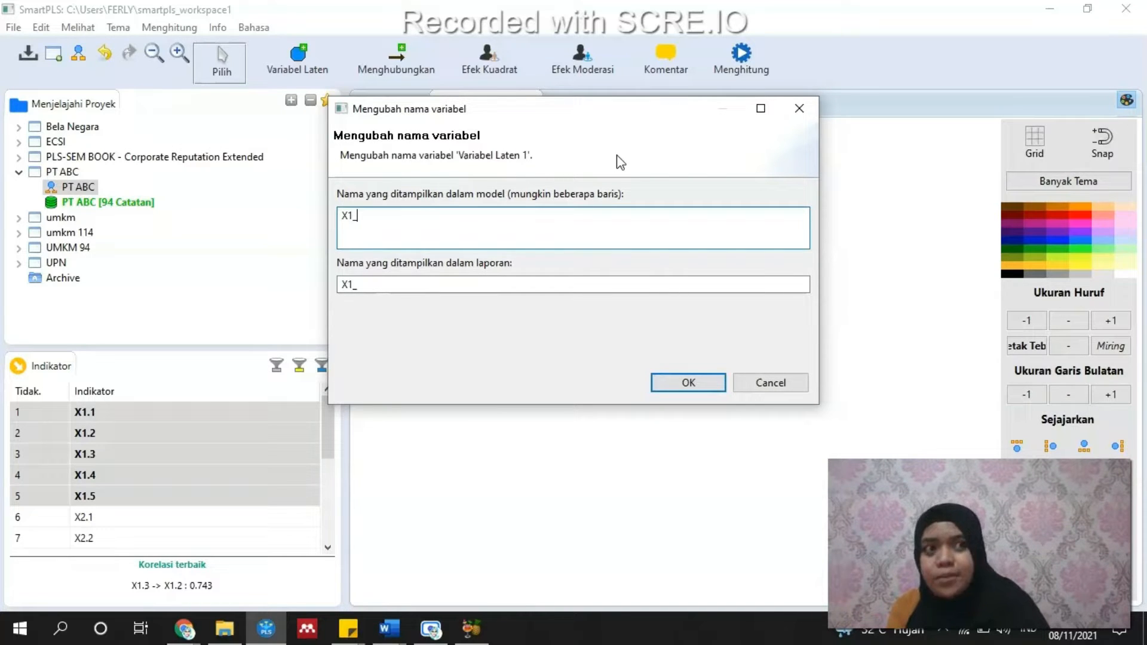
{"action": "type", "text": "_MOT"}
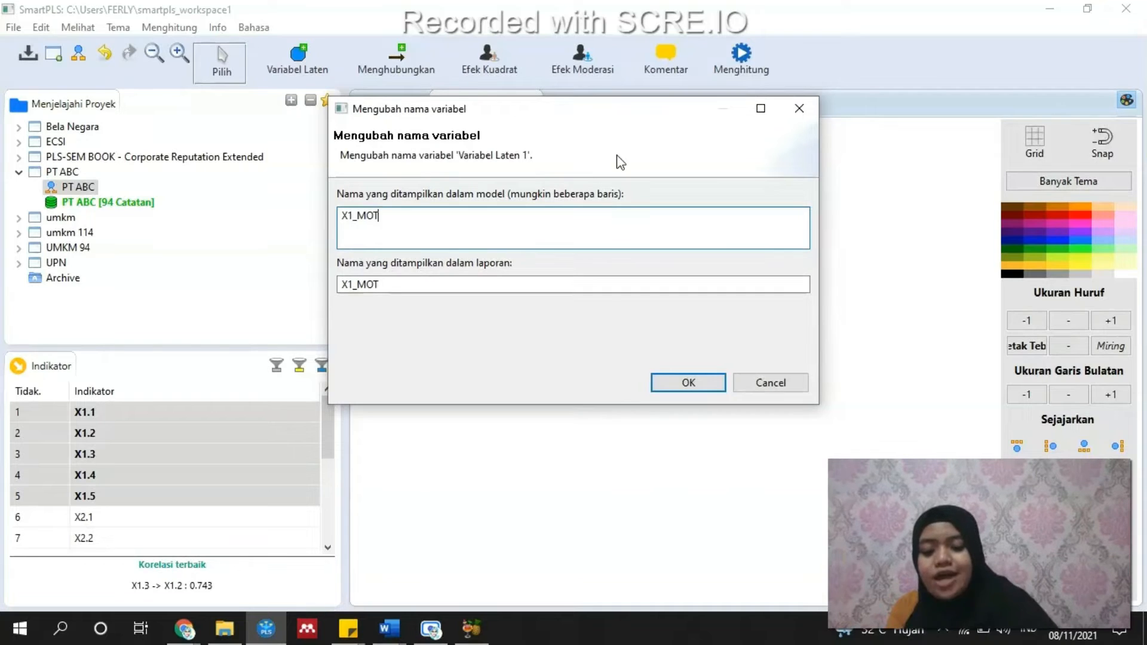
{"action": "type", "text": "IVASI"}
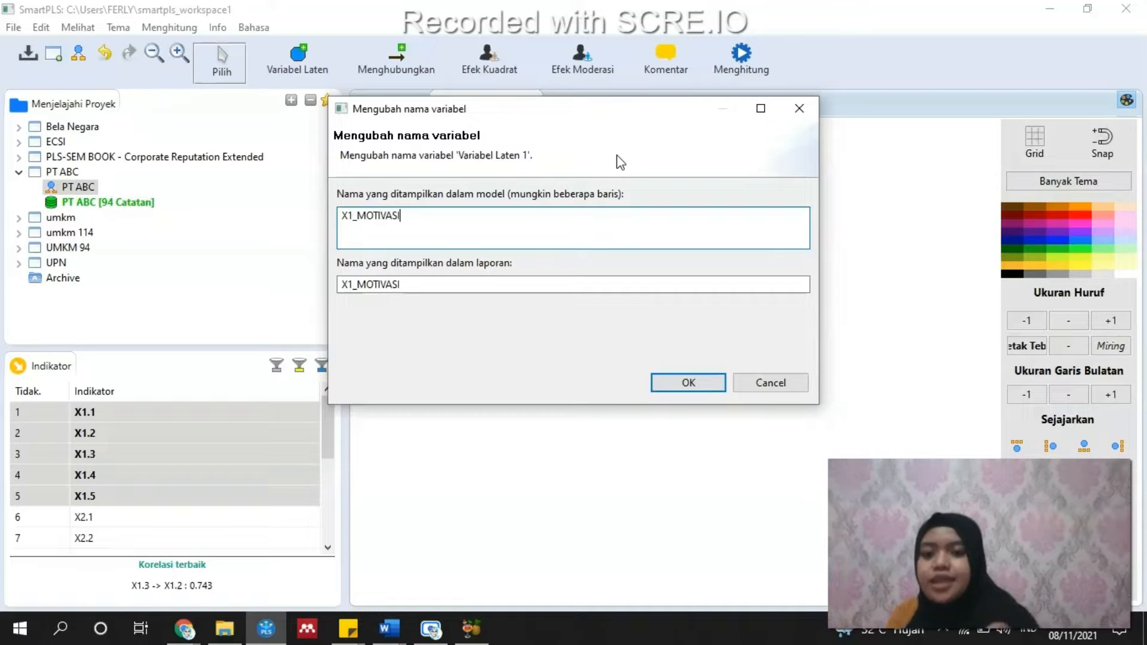
{"action": "left_click", "coordinate": [684, 385]}
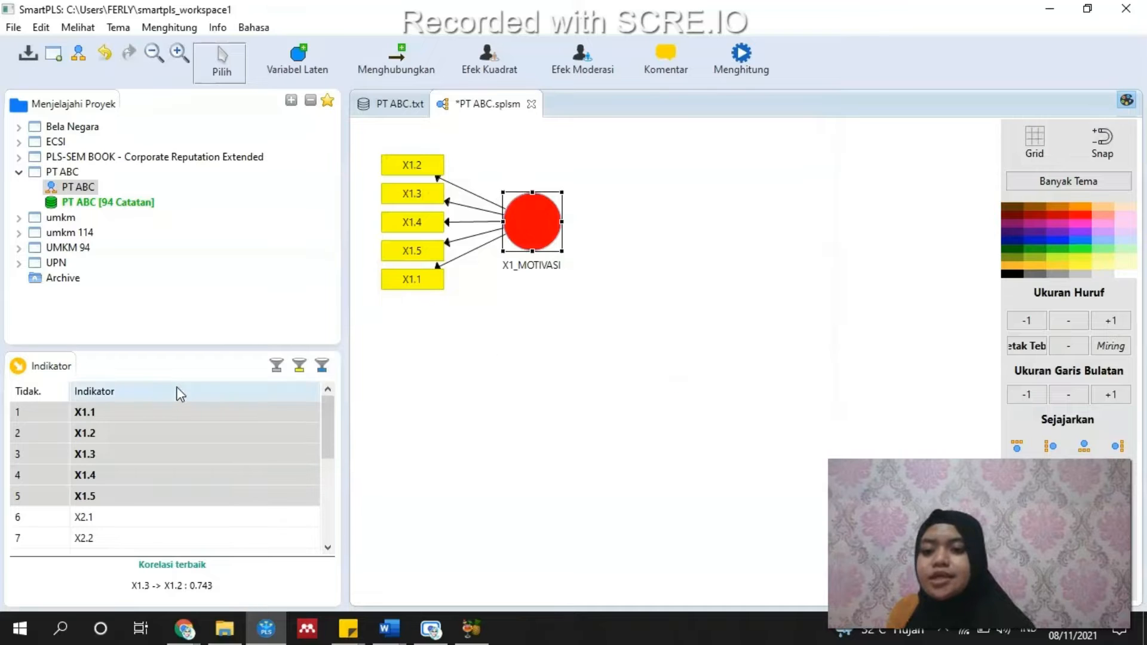
- Create a second latent variable from indicators X2.1 to X2.3 on the canvas below X1_MOTIVASI
{"action": "left_click_drag", "start_coordinate": [323, 433], "coordinate": [328, 457]}
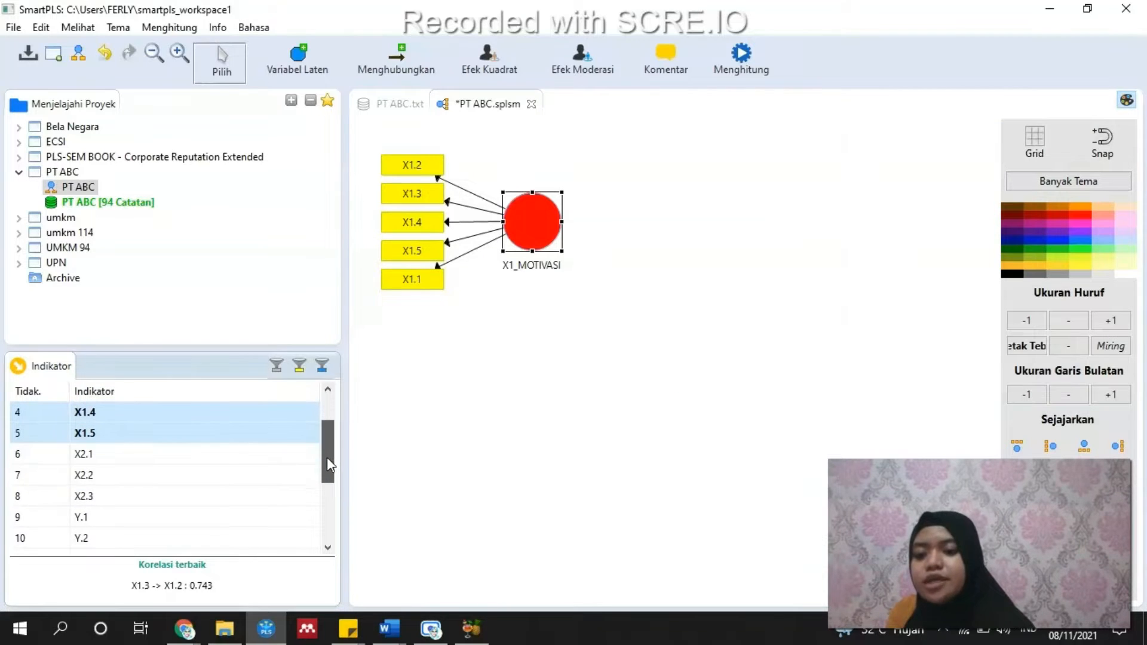
{"action": "left_click", "coordinate": [144, 455]}
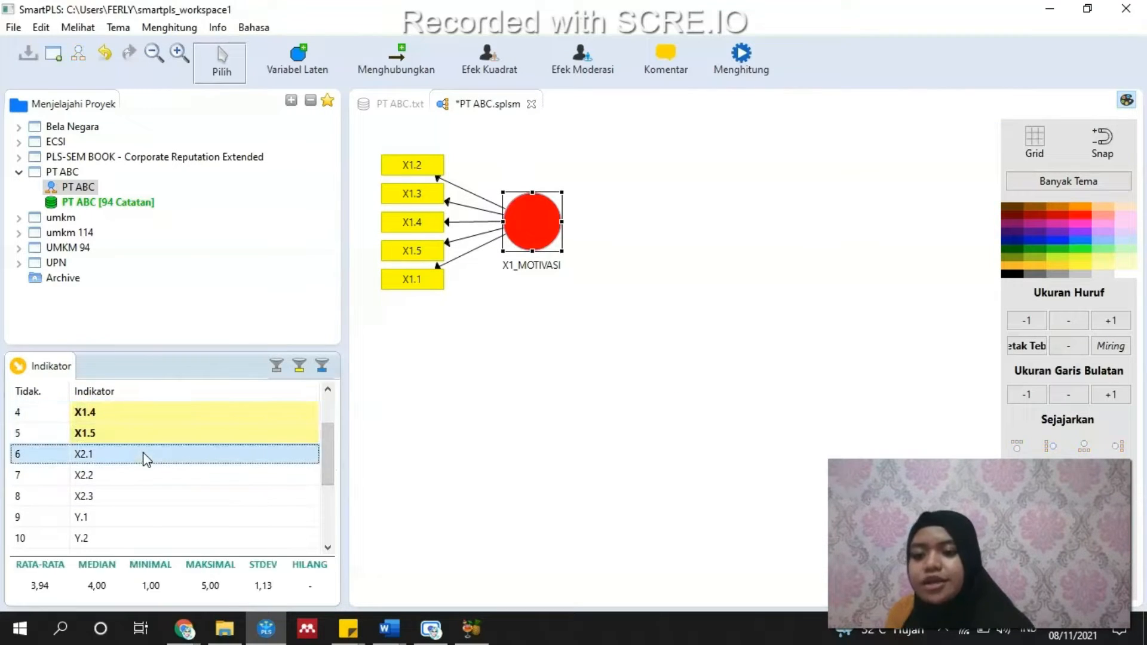
{"action": "key", "text": "shift+Down"}
{"action": "key", "text": "shift+Down"}
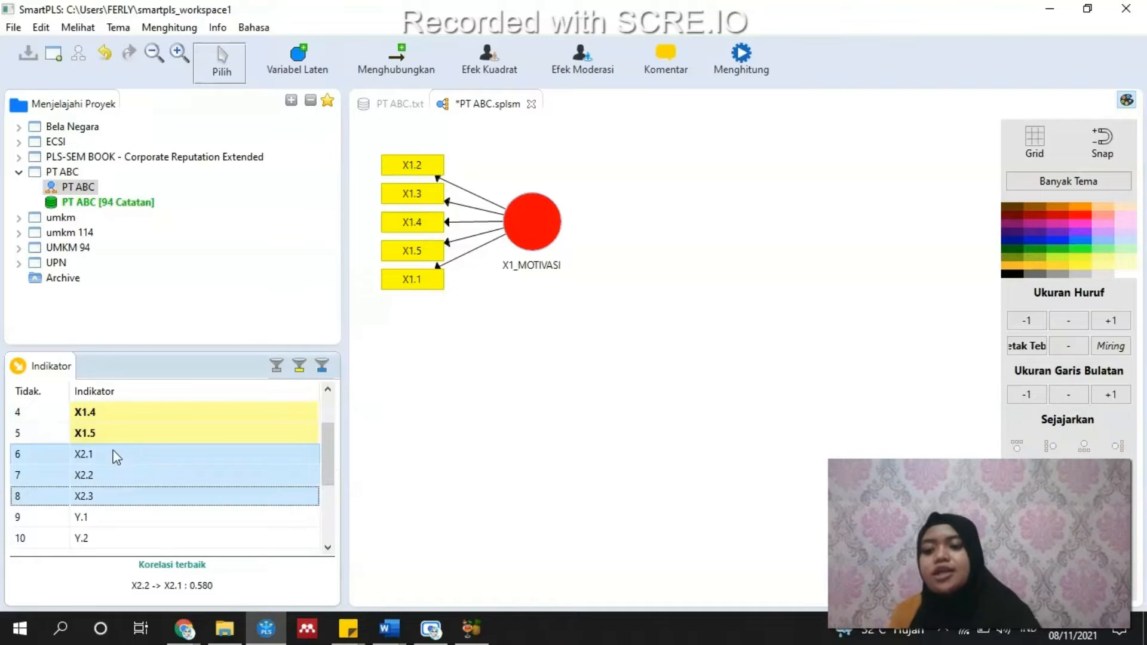
{"action": "left_click_drag", "start_coordinate": [93, 454], "coordinate": [559, 391]}
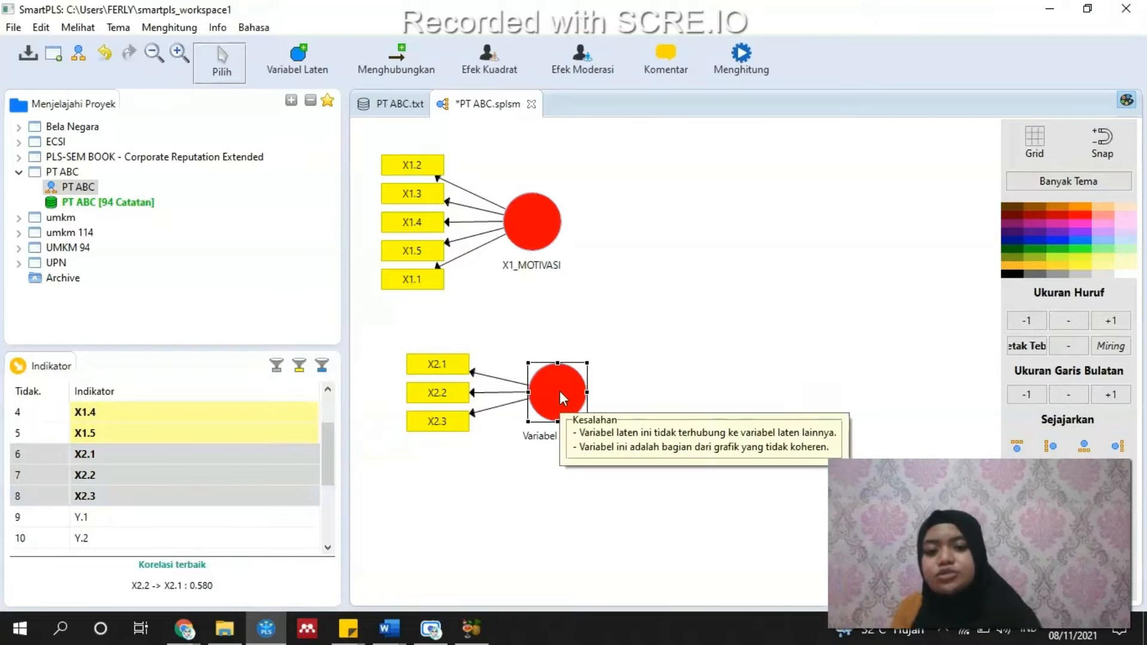
- Rename the latent variable of the X2 indicators as X2_PELATIHAN
{"action": "right_click", "coordinate": [559, 390]}
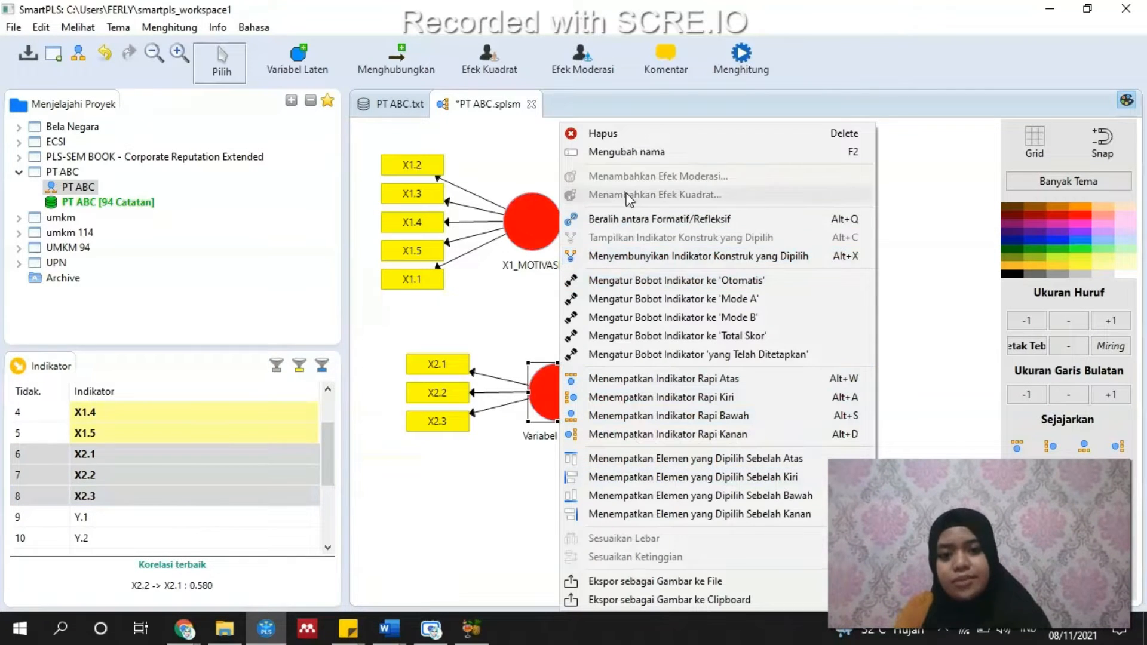
{"action": "left_click", "coordinate": [622, 152]}
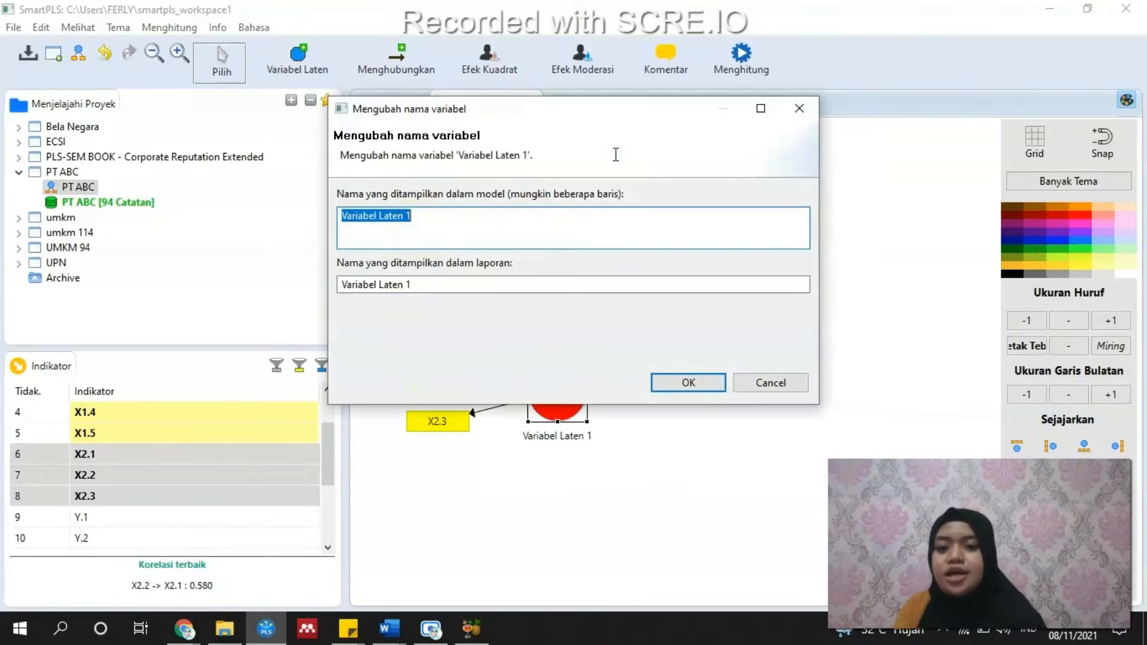
{"action": "type", "text": "X2_"}
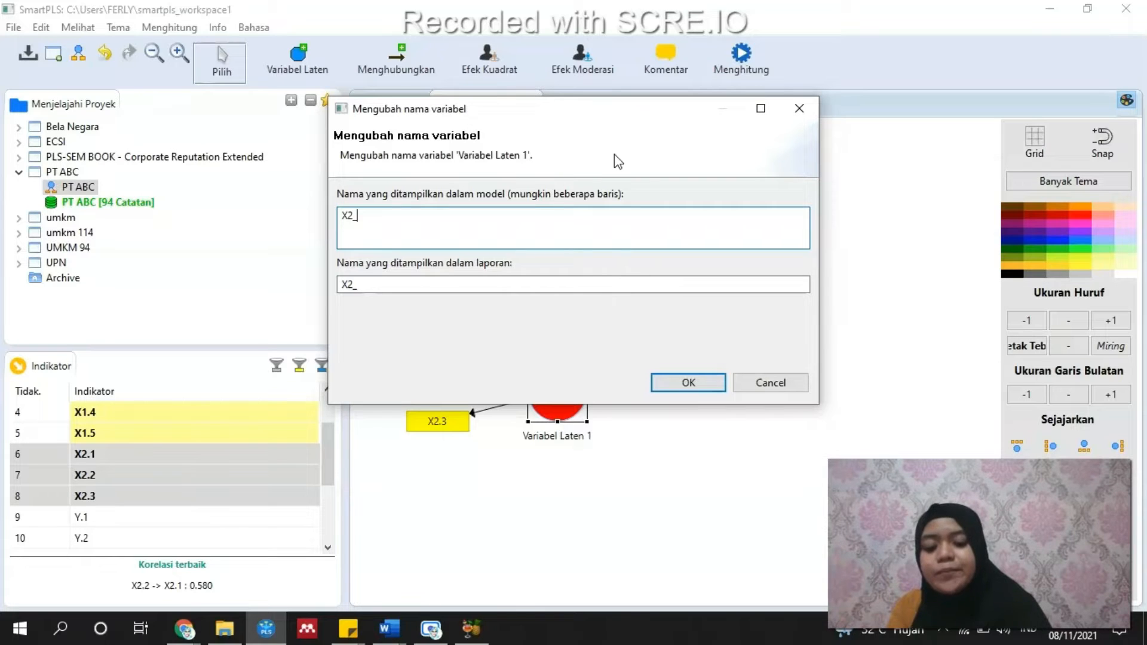
{"action": "type", "text": "PELA"}
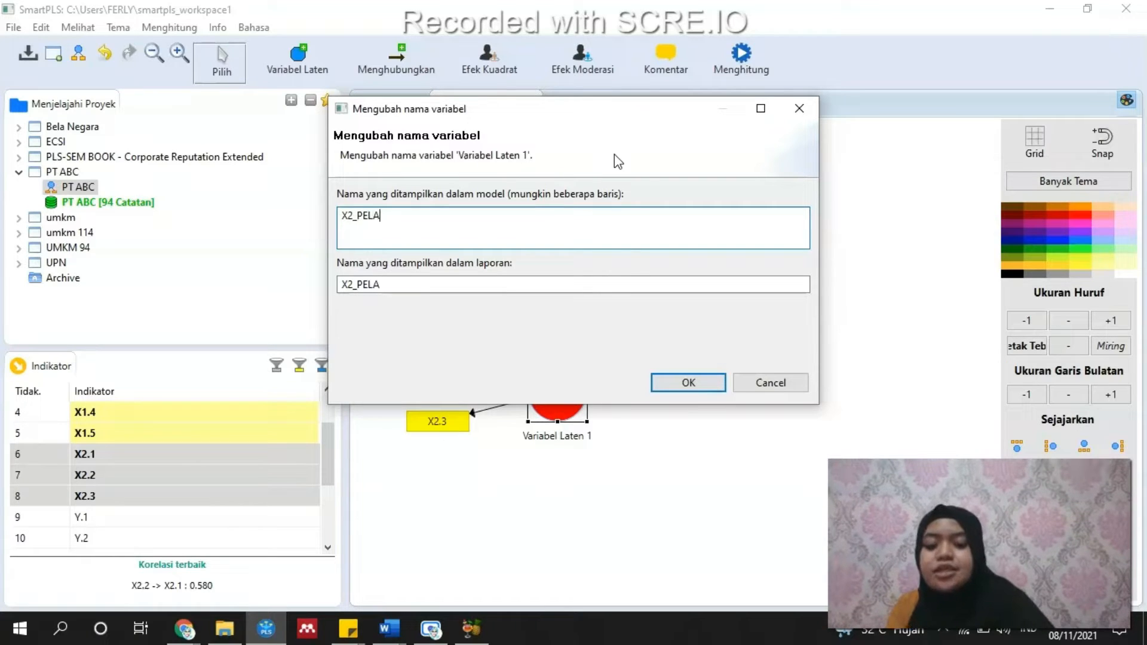
{"action": "type", "text": "TIHAN"}
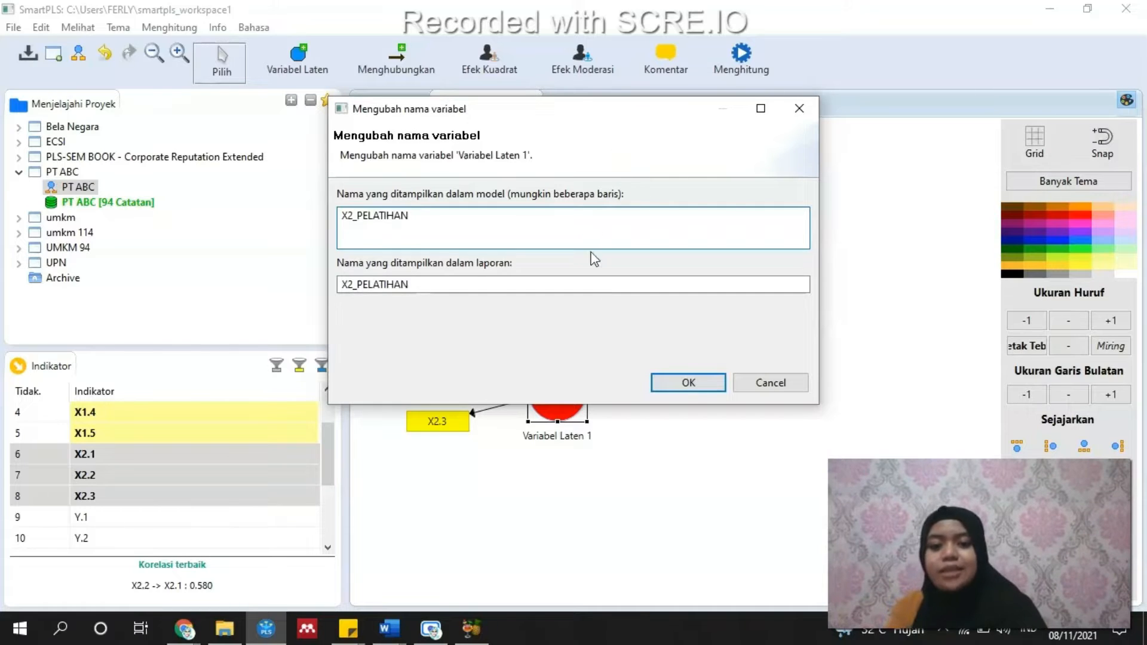
{"action": "left_click", "coordinate": [687, 380]}
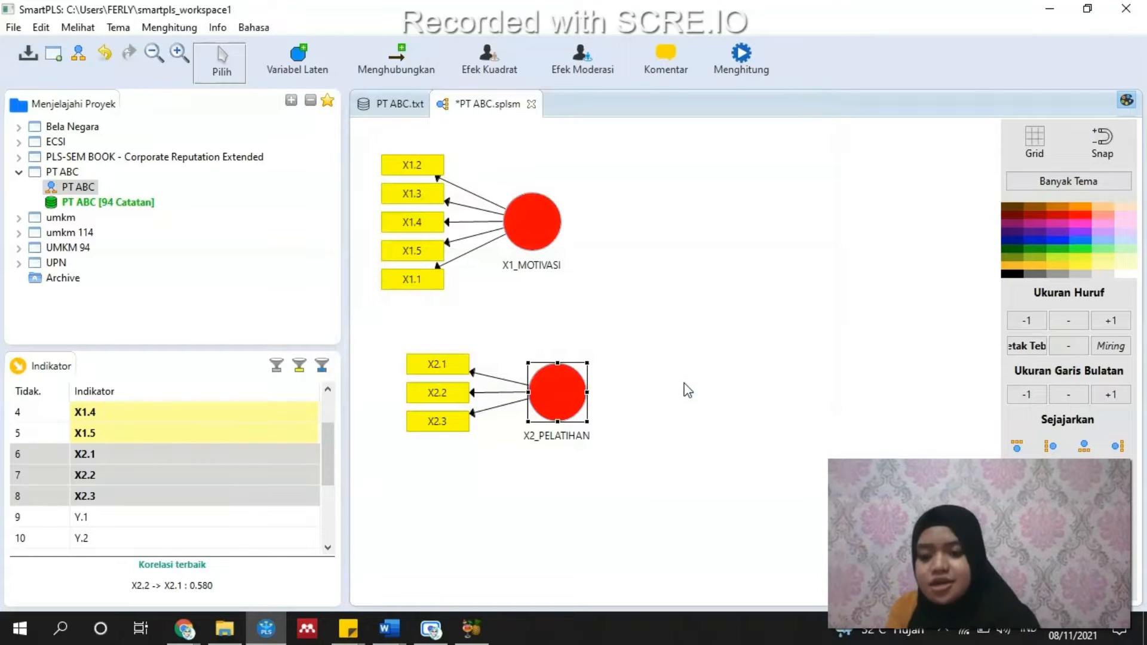
- Create a latent variable from indicators Y.1 to Y.8 beside the two X variables and arrange its indicators on its right side
{"action": "left_click_drag", "start_coordinate": [323, 457], "coordinate": [337, 499]}
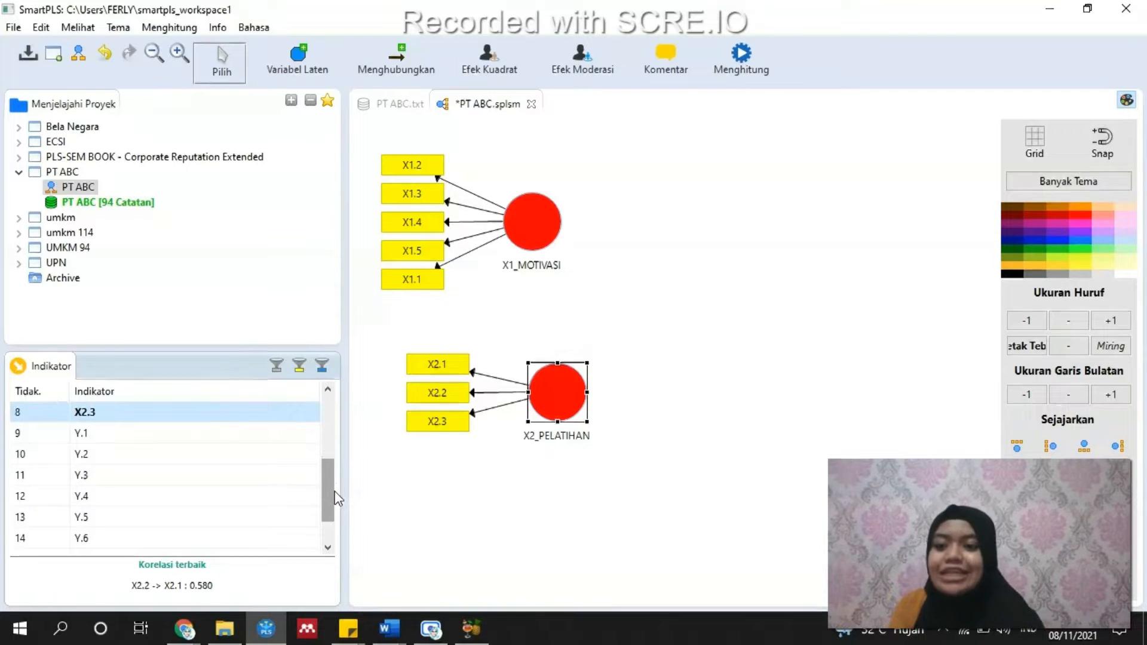
{"action": "left_click", "coordinate": [100, 443]}
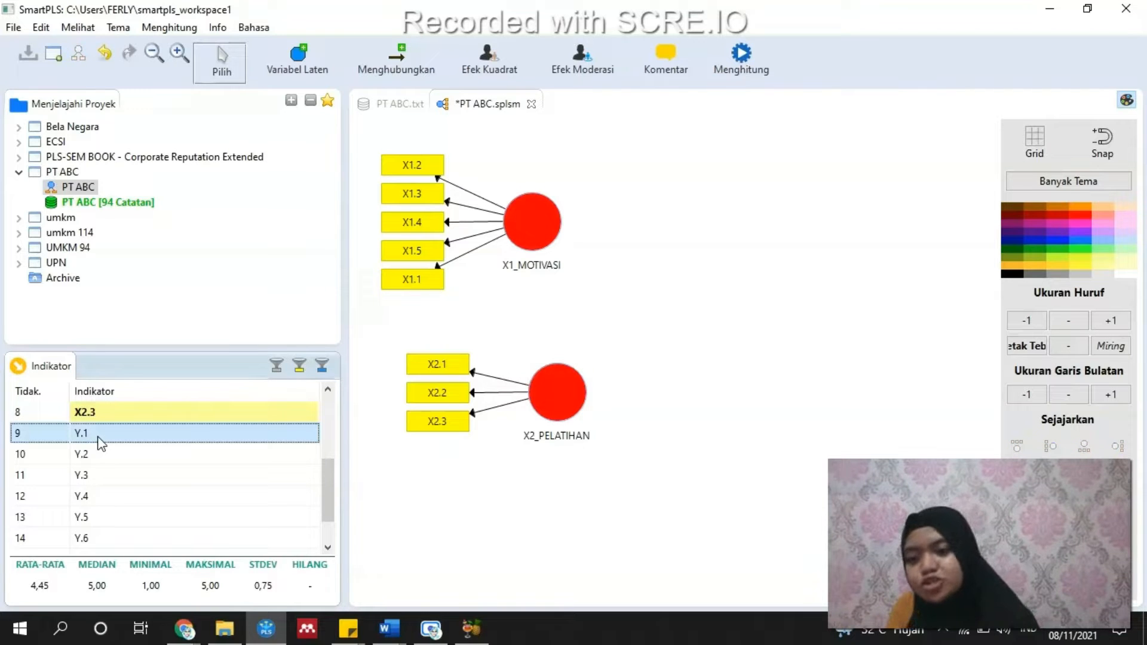
{"action": "key", "text": "shift+Down"}
{"action": "key", "text": "shift+Down"}
{"action": "key", "text": "shift+Down"}
{"action": "key", "text": "shift+Down"}
{"action": "key", "text": "shift+Down"}
{"action": "key", "text": "shift+Down"}
{"action": "key", "text": "shift+Down"}
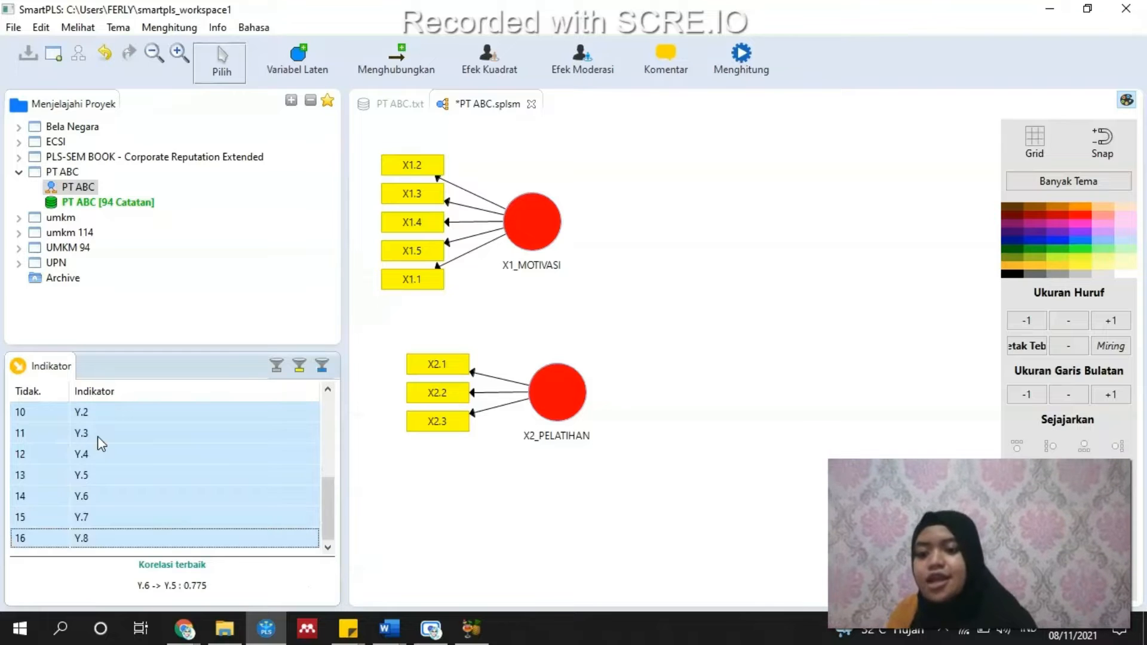
{"action": "left_click_drag", "start_coordinate": [88, 414], "coordinate": [755, 269]}
{"action": "left_click", "coordinate": [787, 294]}
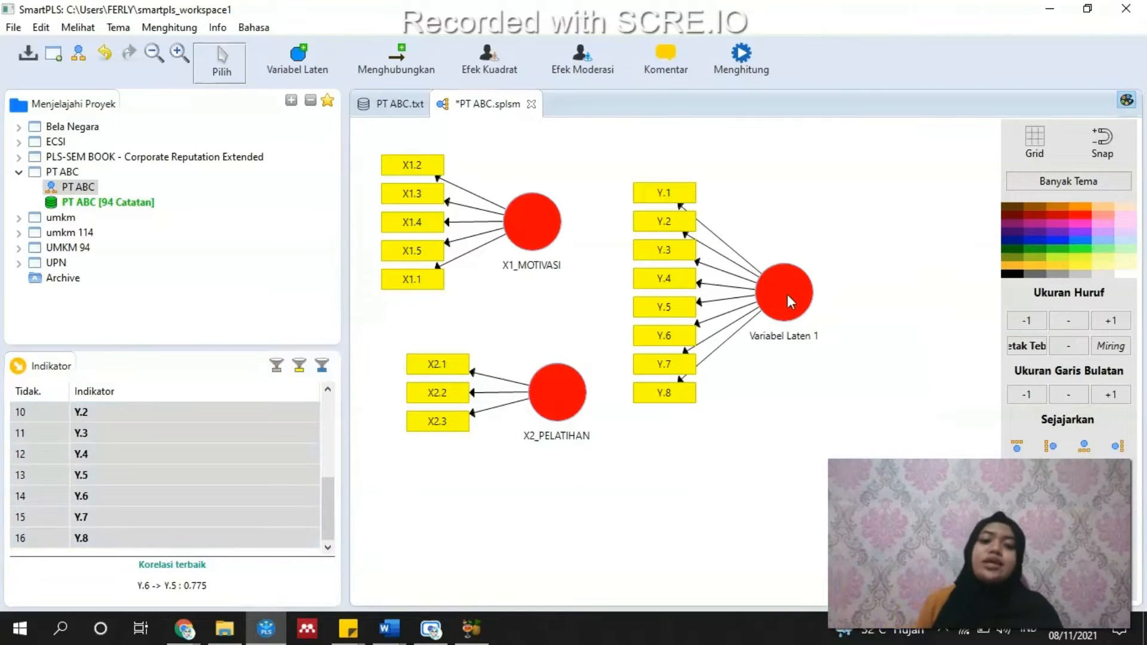
{"action": "right_click", "coordinate": [787, 296]}
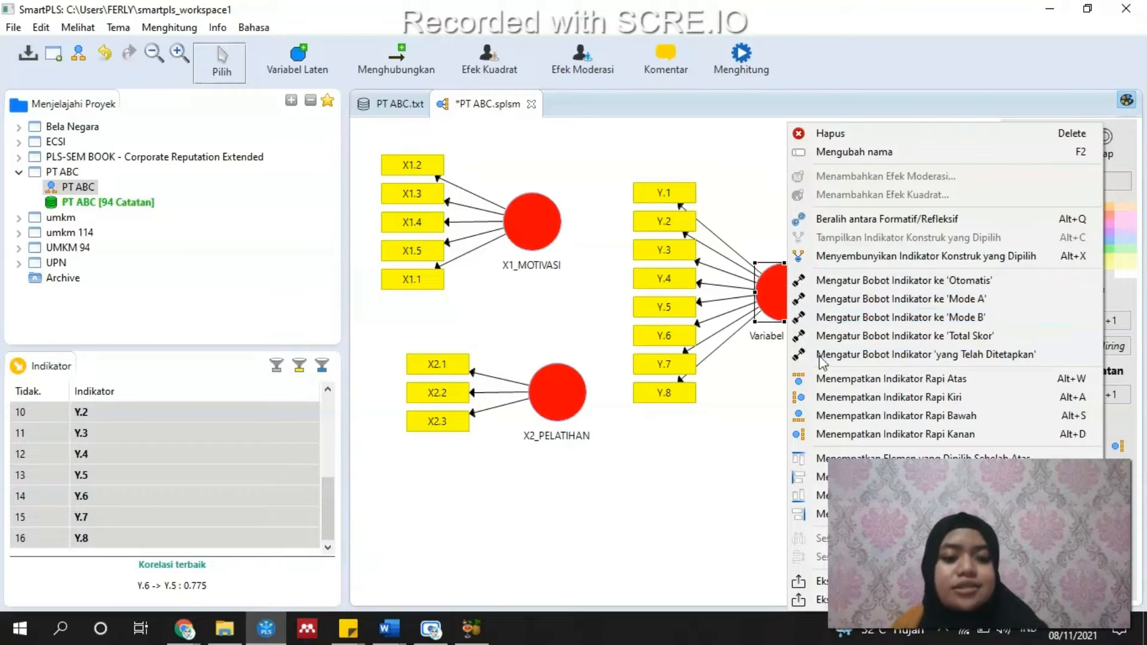
{"action": "left_click", "coordinate": [834, 435]}
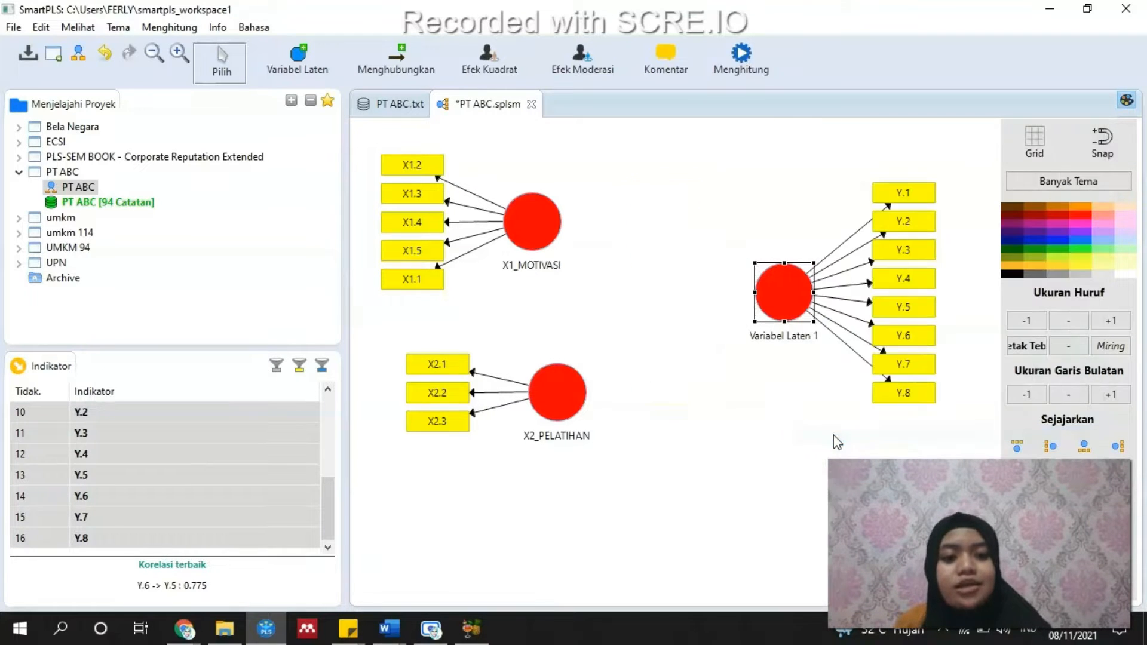
- Try arranging the Y indicators above and below their latent variable, and return them to its right side
{"action": "right_click", "coordinate": [797, 295]}
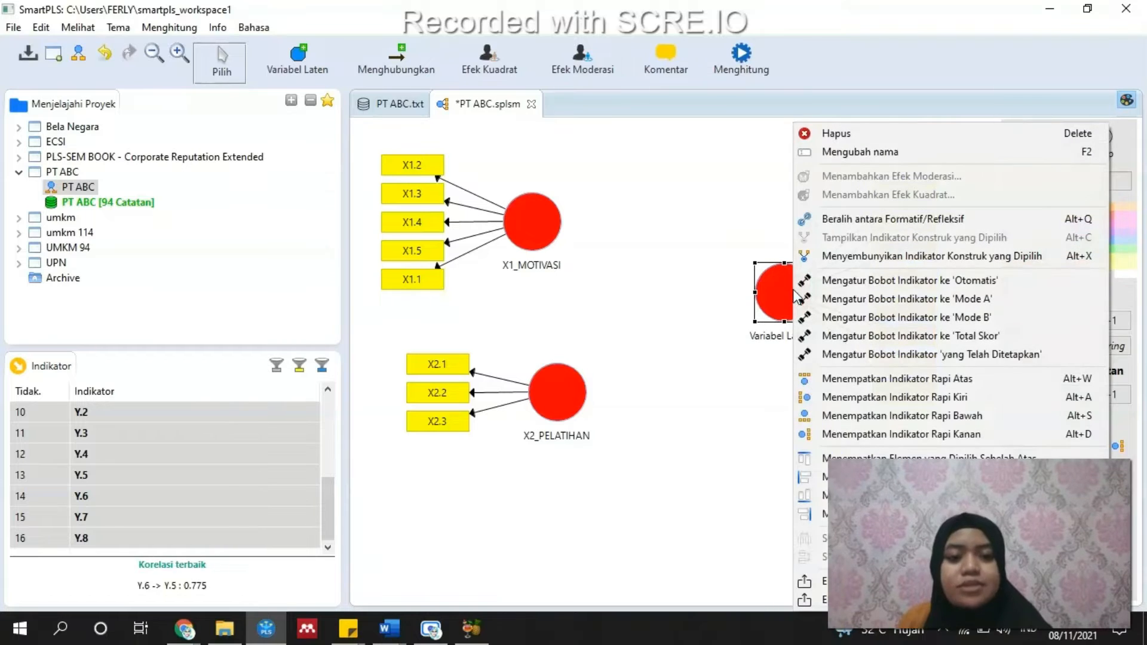
{"action": "left_click", "coordinate": [837, 380]}
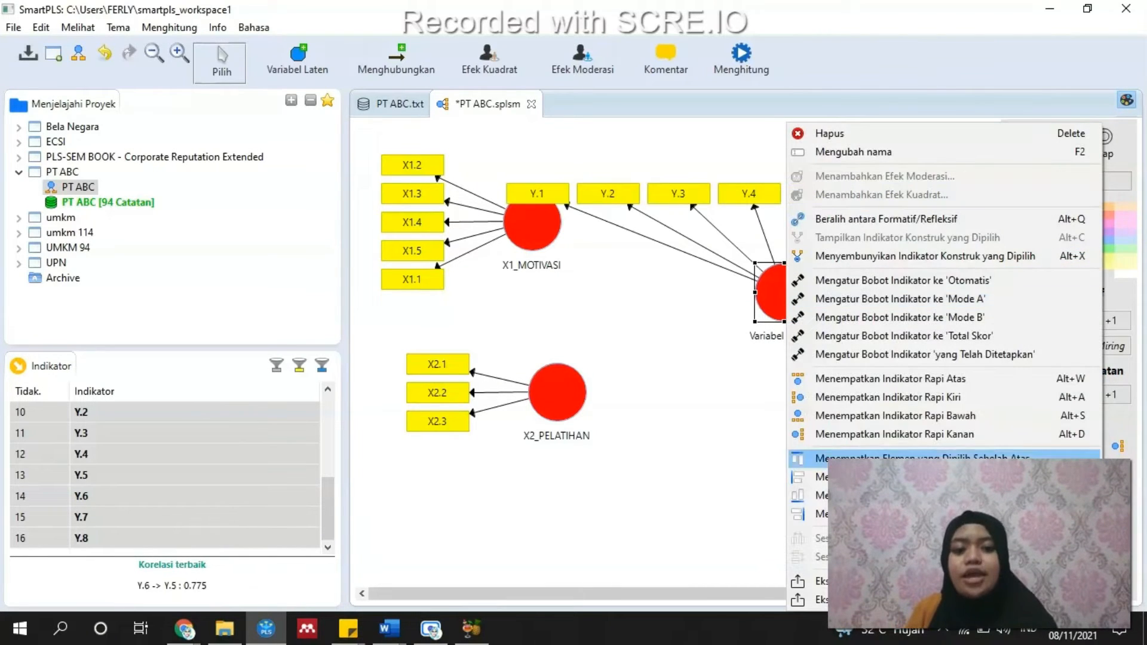
{"action": "left_click", "coordinate": [821, 419]}
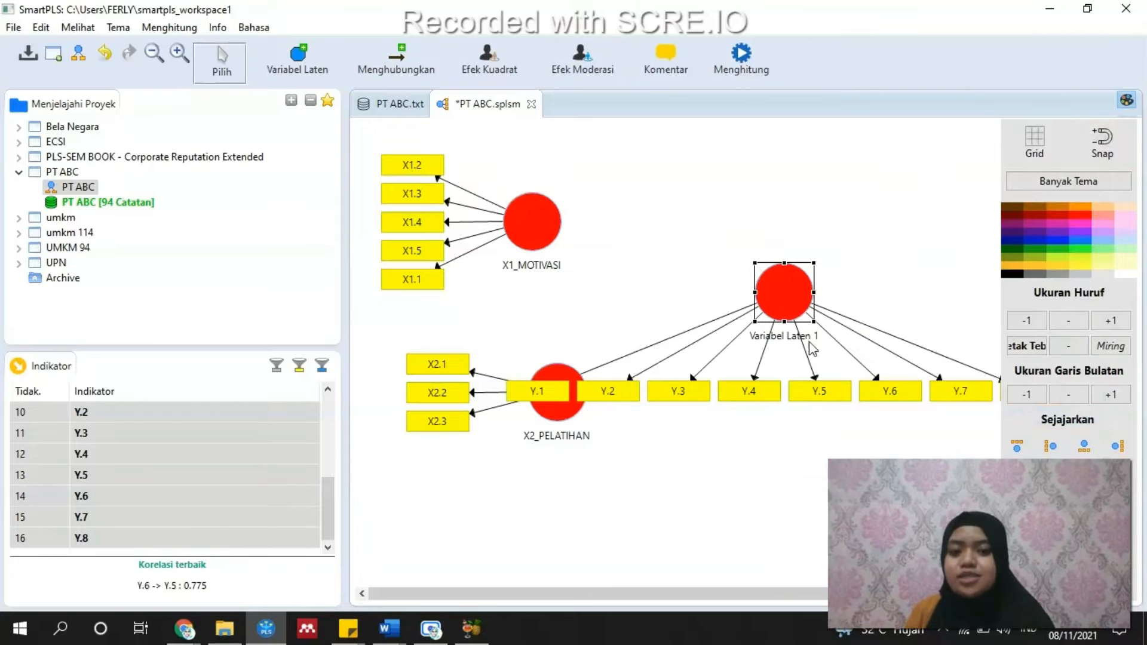
{"action": "right_click", "coordinate": [782, 299]}
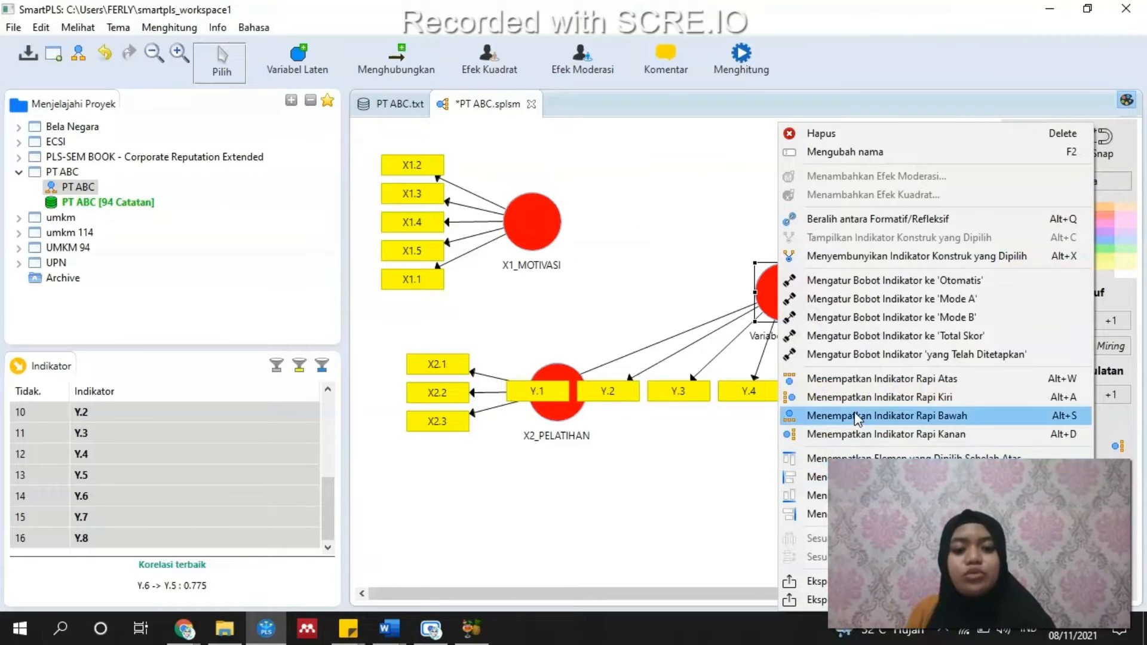
{"action": "left_click", "coordinate": [849, 436]}
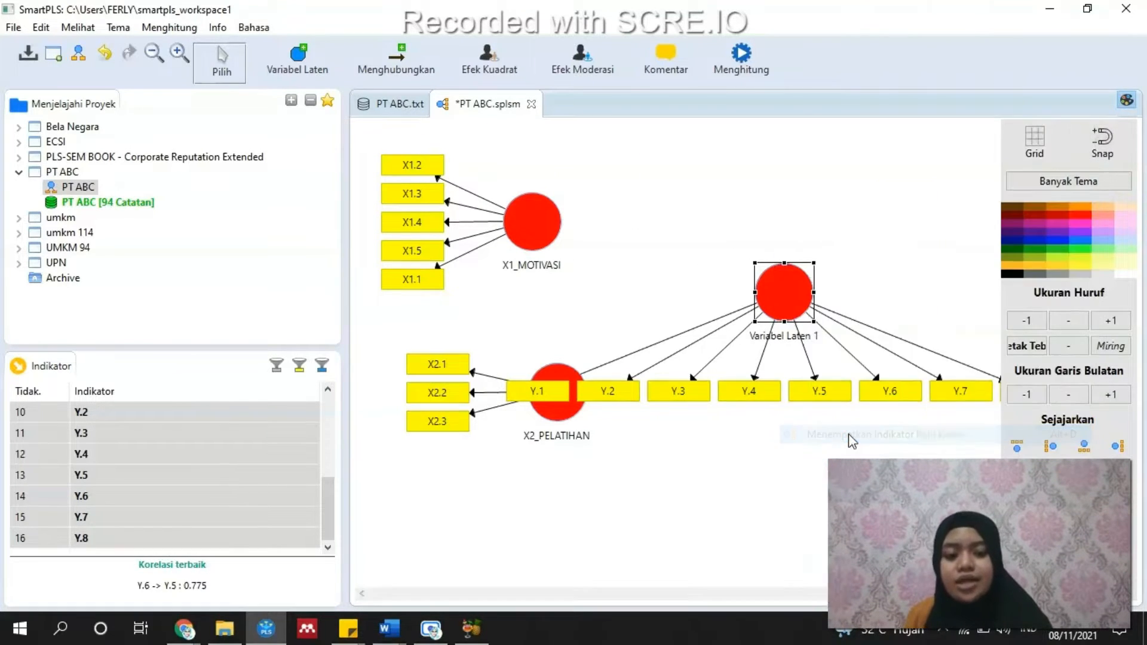
- Rename the latent variable of the Y indicators as Y_KINERJA KARYAWAN
{"action": "right_click", "coordinate": [784, 297]}
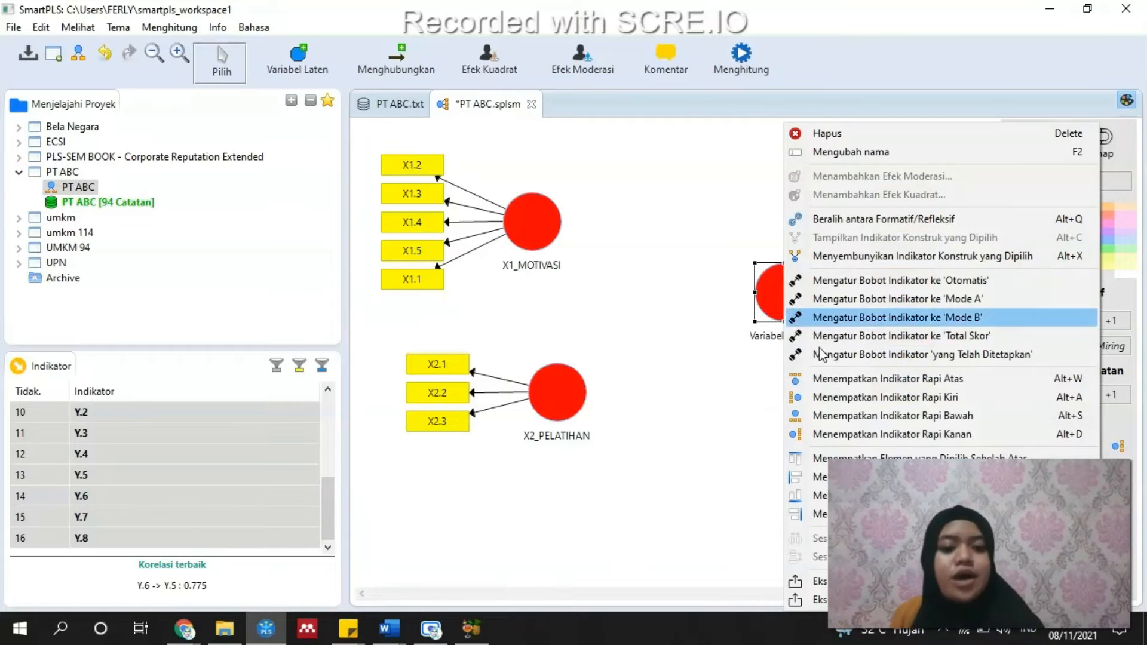
{"action": "left_click", "coordinate": [840, 154]}
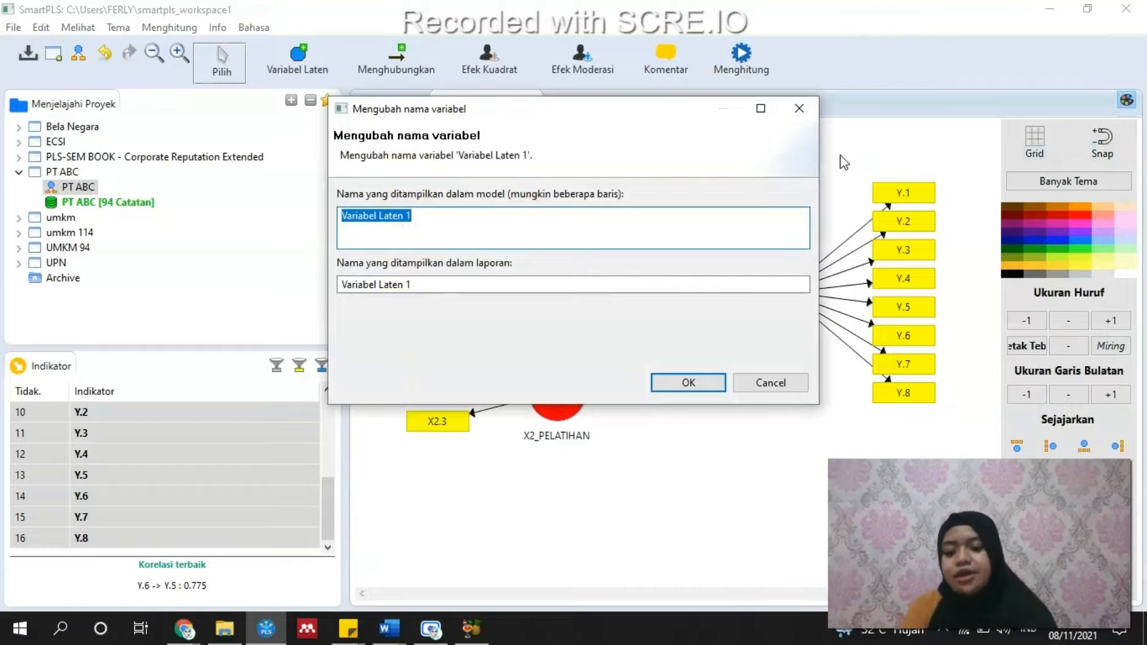
{"action": "type", "text": "Y_"}
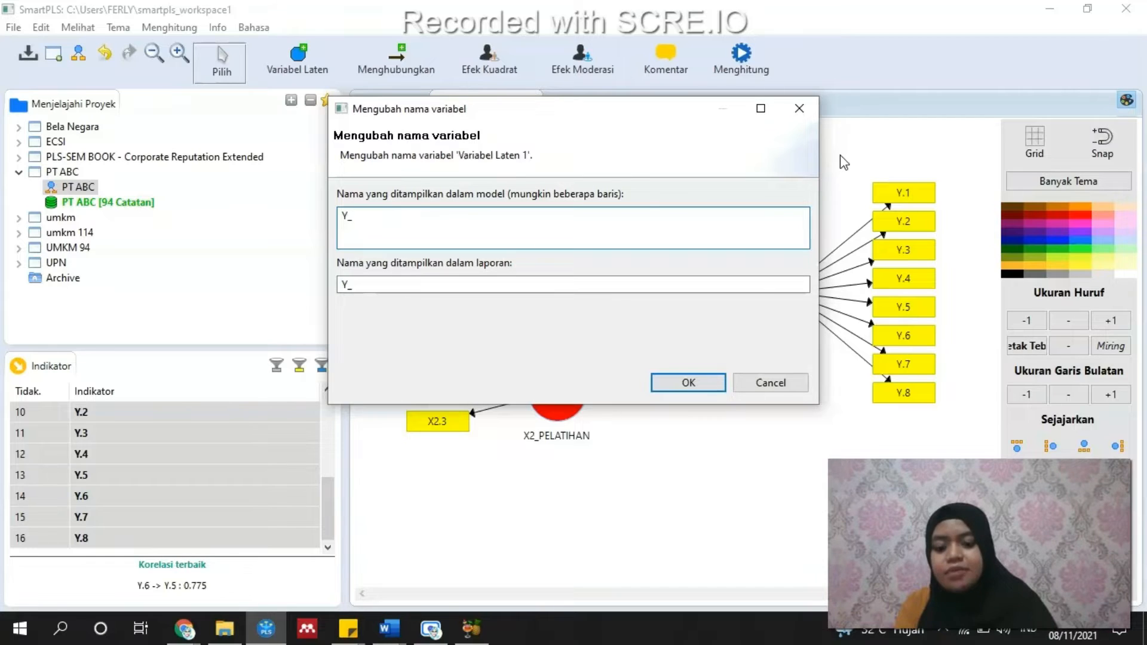
{"action": "type", "text": "KINERJA"}
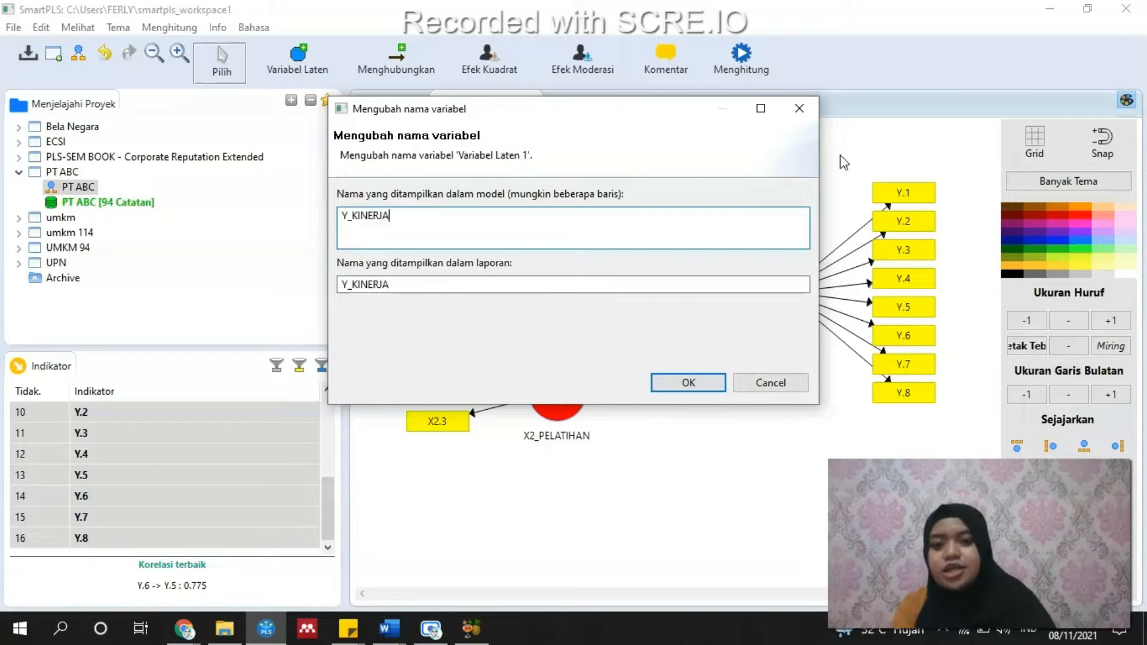
{"action": "type", "text": " KARYAWAN"}
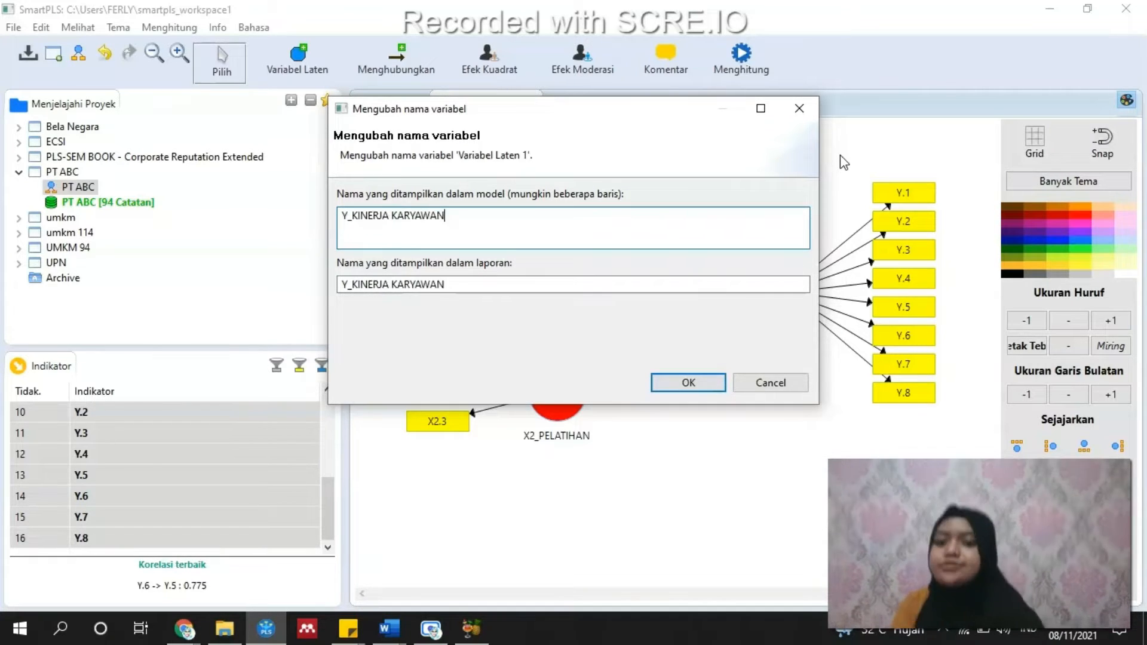
{"action": "left_click", "coordinate": [705, 385]}
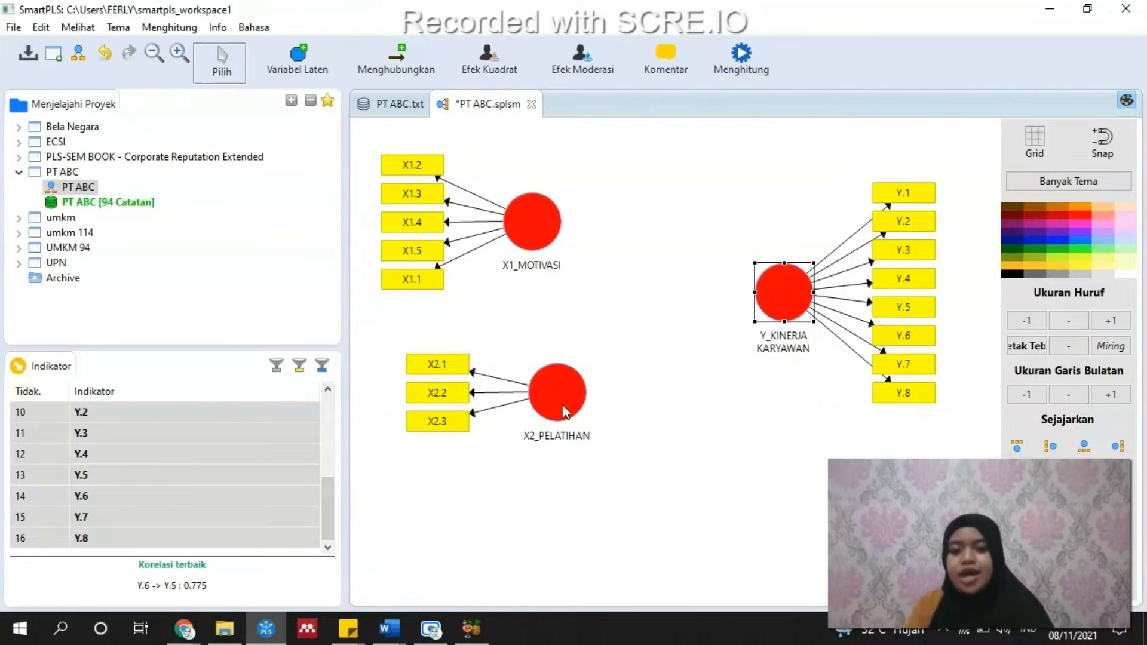
- Reposition the latent variables so X1_MOTIVASI sits above X2_PELATIHAN and Y_KINERJA KARYAWAN lies to their right, midway between them
{"action": "left_click_drag", "start_coordinate": [554, 403], "coordinate": [537, 457]}
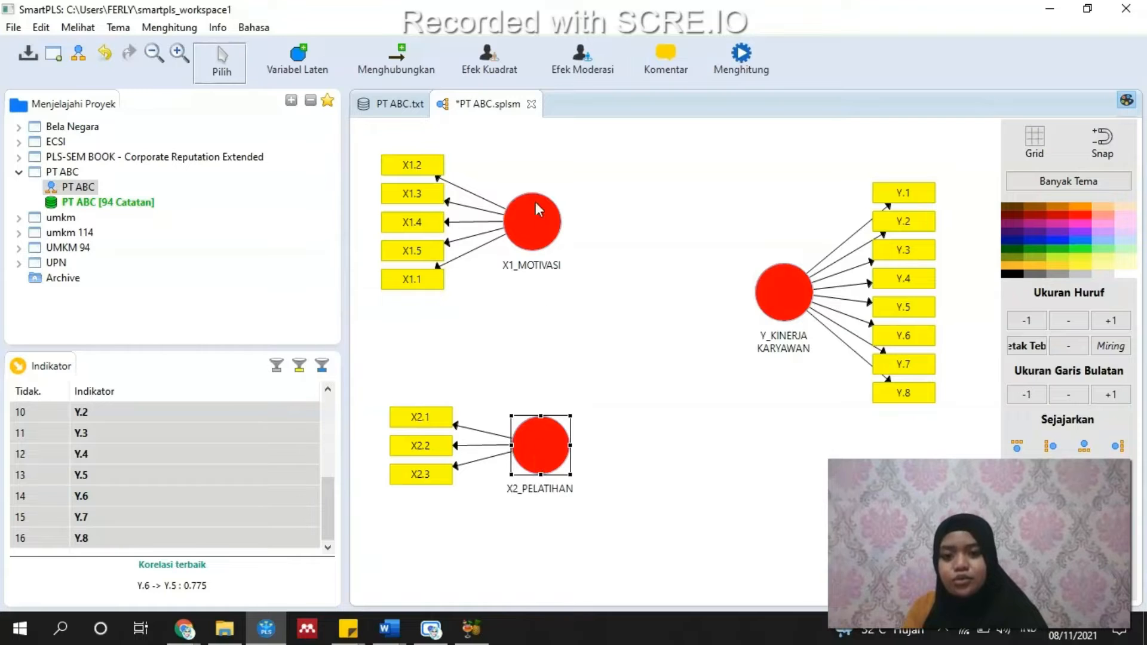
{"action": "left_click_drag", "start_coordinate": [528, 210], "coordinate": [535, 295]}
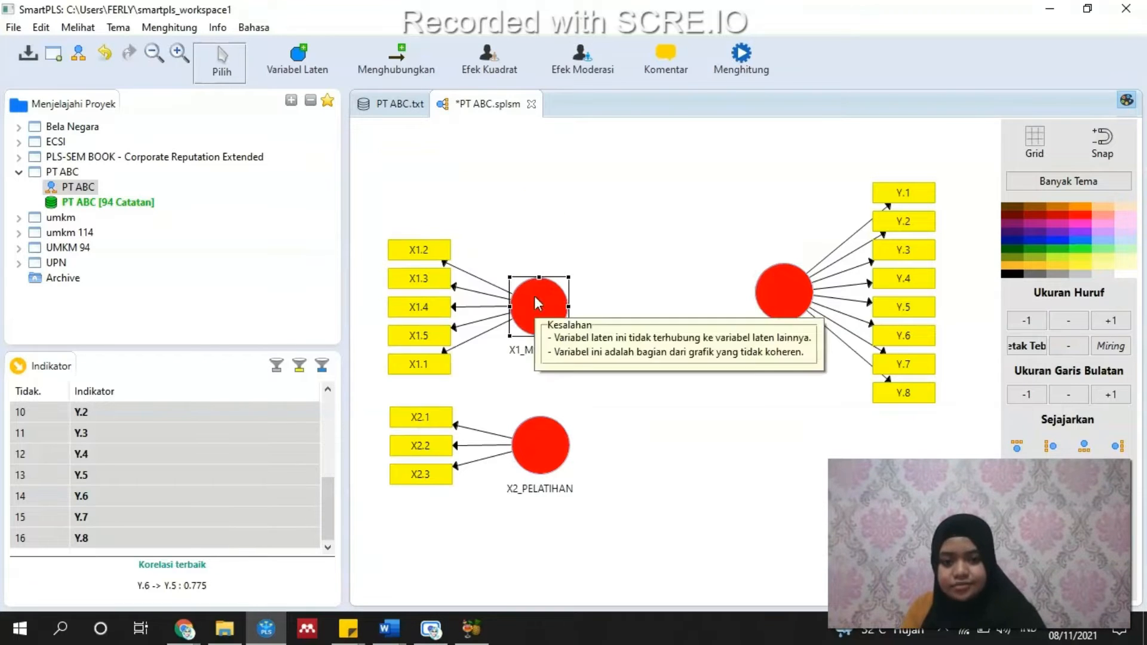
{"action": "left_click_drag", "start_coordinate": [790, 285], "coordinate": [745, 378]}
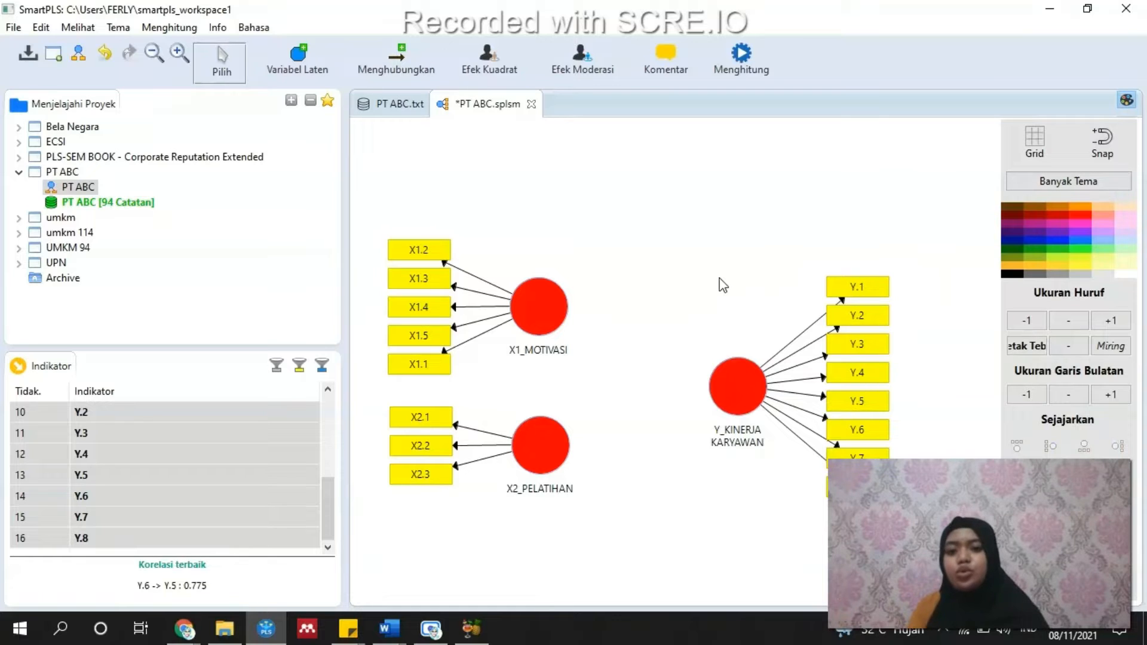
{"action": "left_click_drag", "start_coordinate": [535, 305], "coordinate": [535, 240]}
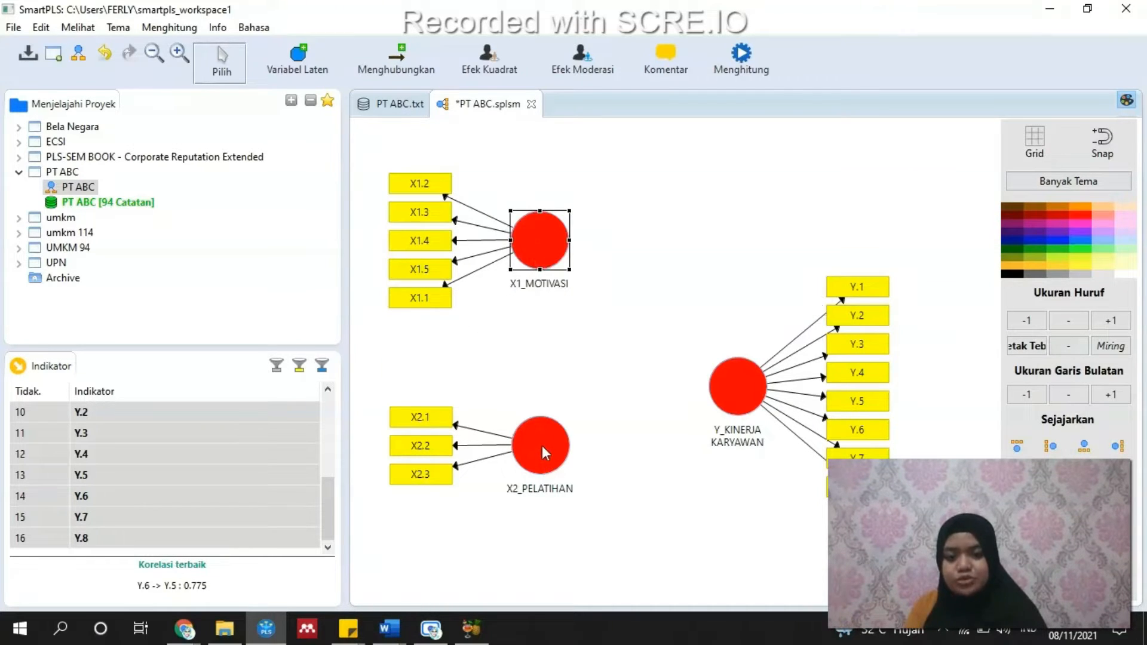
{"action": "left_click_drag", "start_coordinate": [543, 446], "coordinate": [544, 382]}
{"action": "left_click_drag", "start_coordinate": [738, 386], "coordinate": [719, 312]}
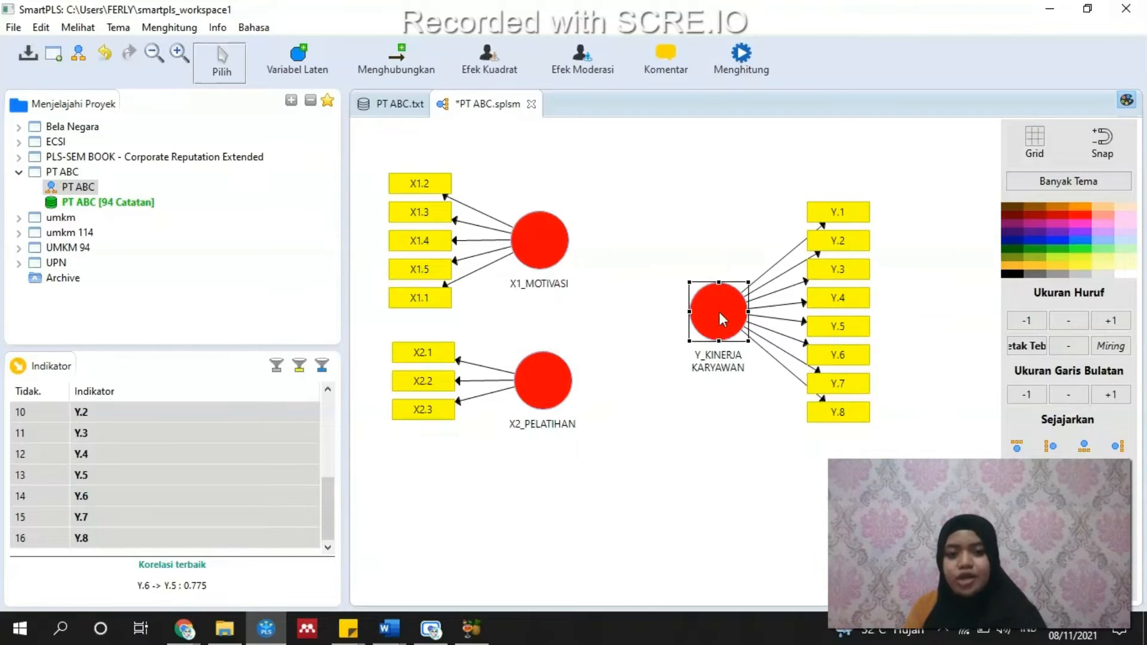
{"action": "left_click", "coordinate": [754, 458]}
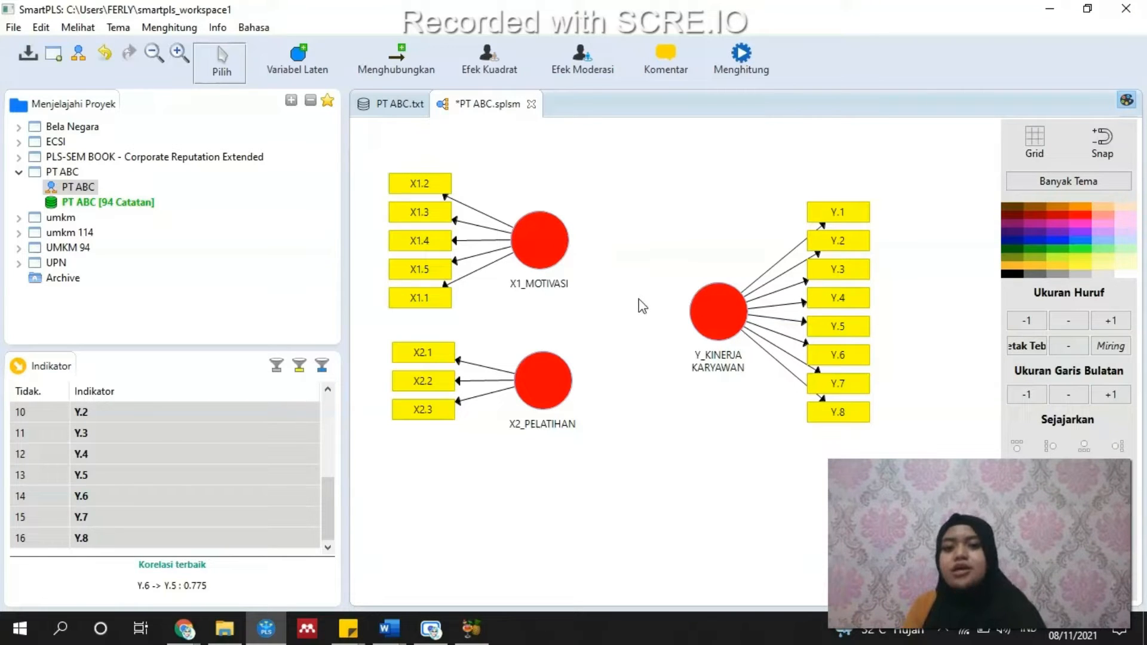
- Connect X1_MOTIVASI and X2_PELATIHAN each to Y_KINERJA KARYAWAN with a path arrow
{"action": "left_click", "coordinate": [405, 65]}
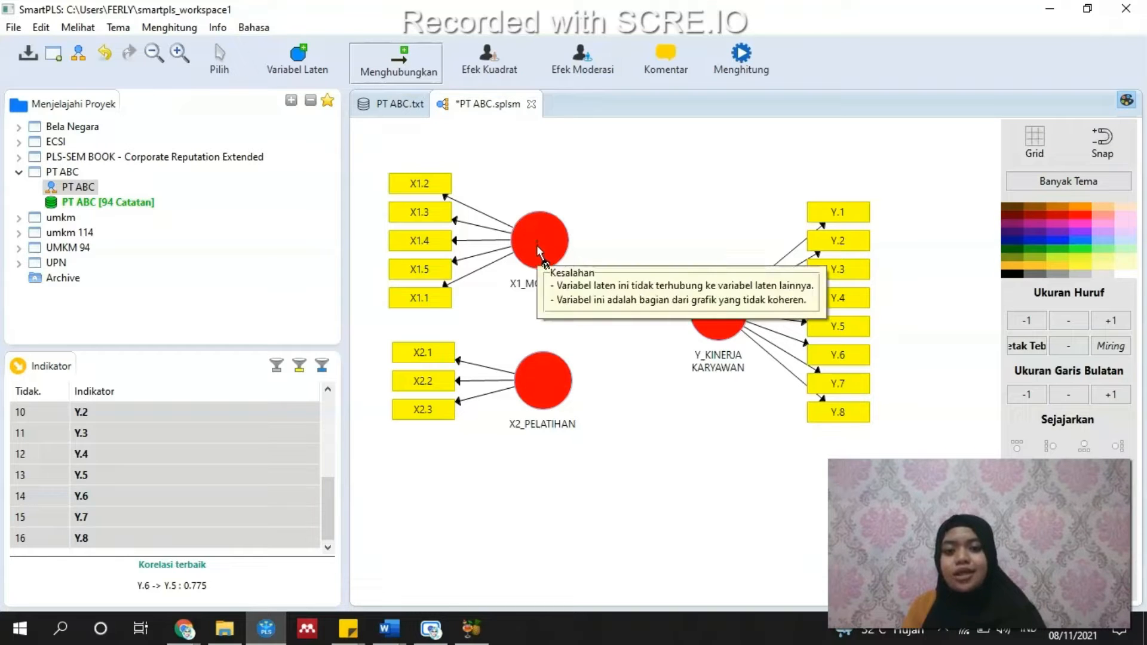
{"action": "left_click", "coordinate": [554, 250]}
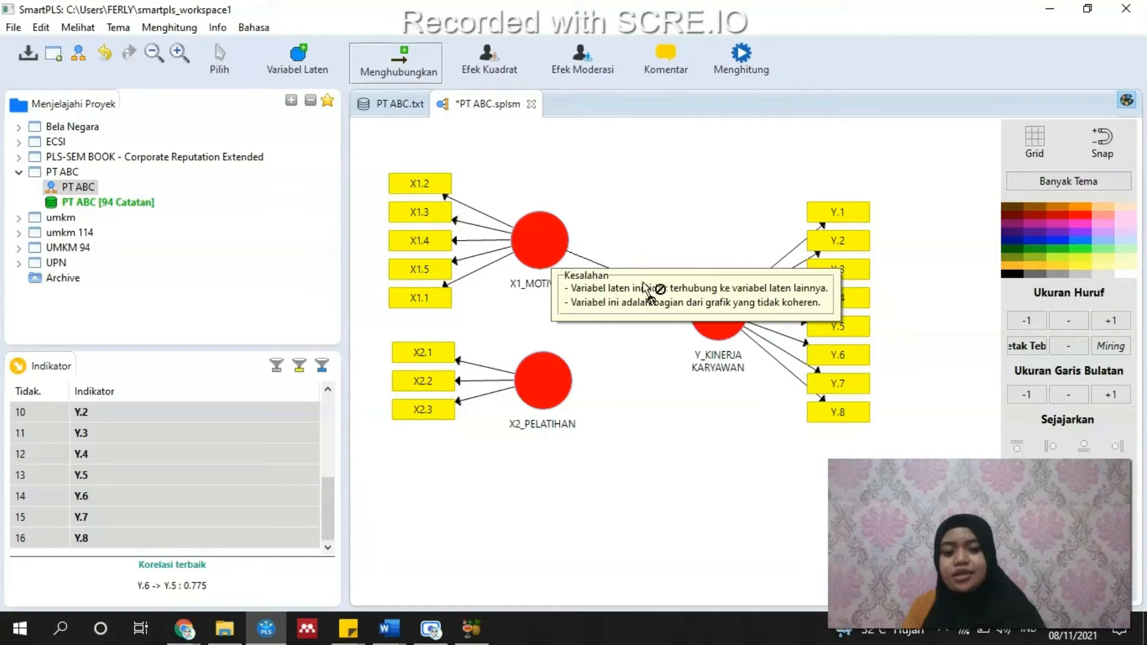
{"action": "left_click", "coordinate": [717, 323]}
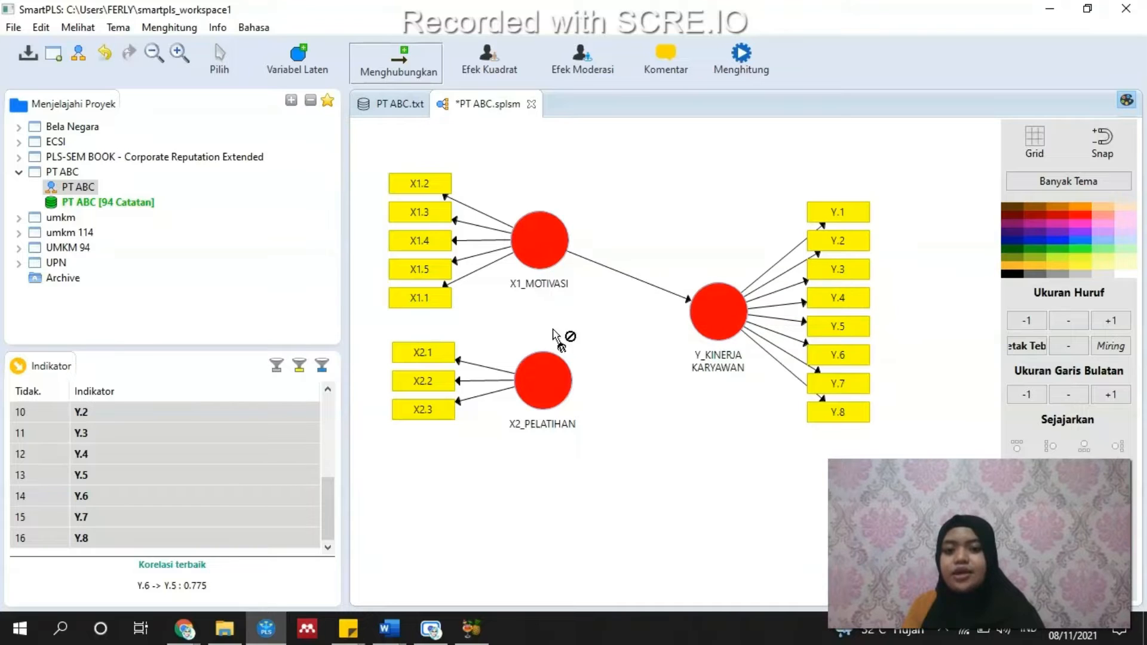
{"action": "left_click", "coordinate": [547, 388]}
{"action": "left_click", "coordinate": [697, 310]}
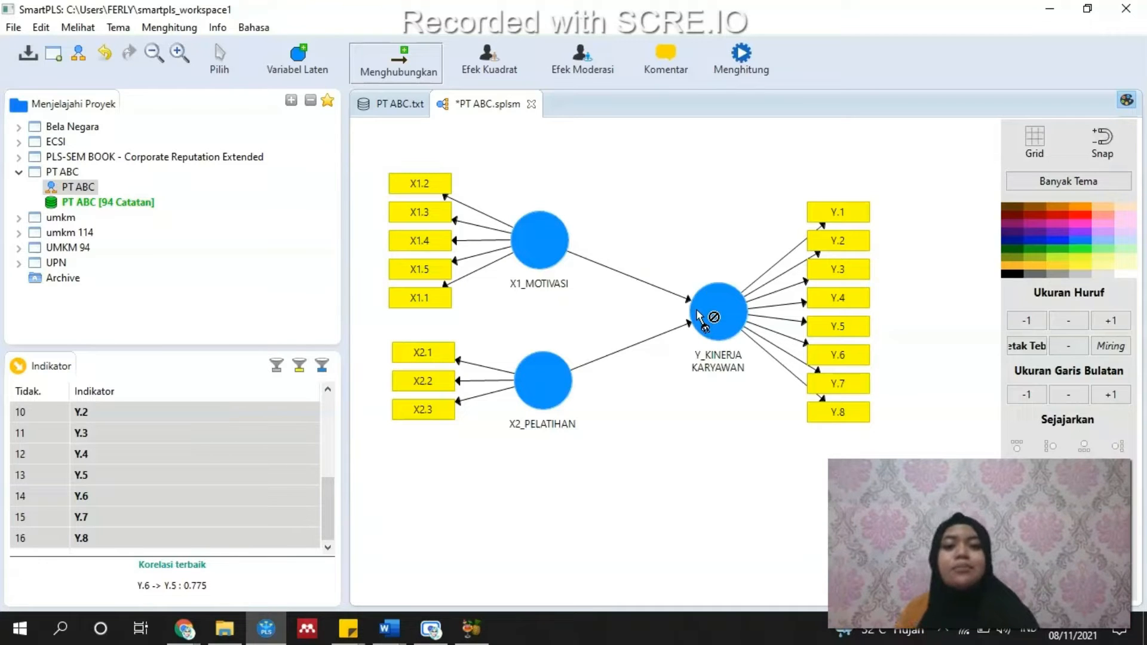
{"action": "key", "text": "Escape"}
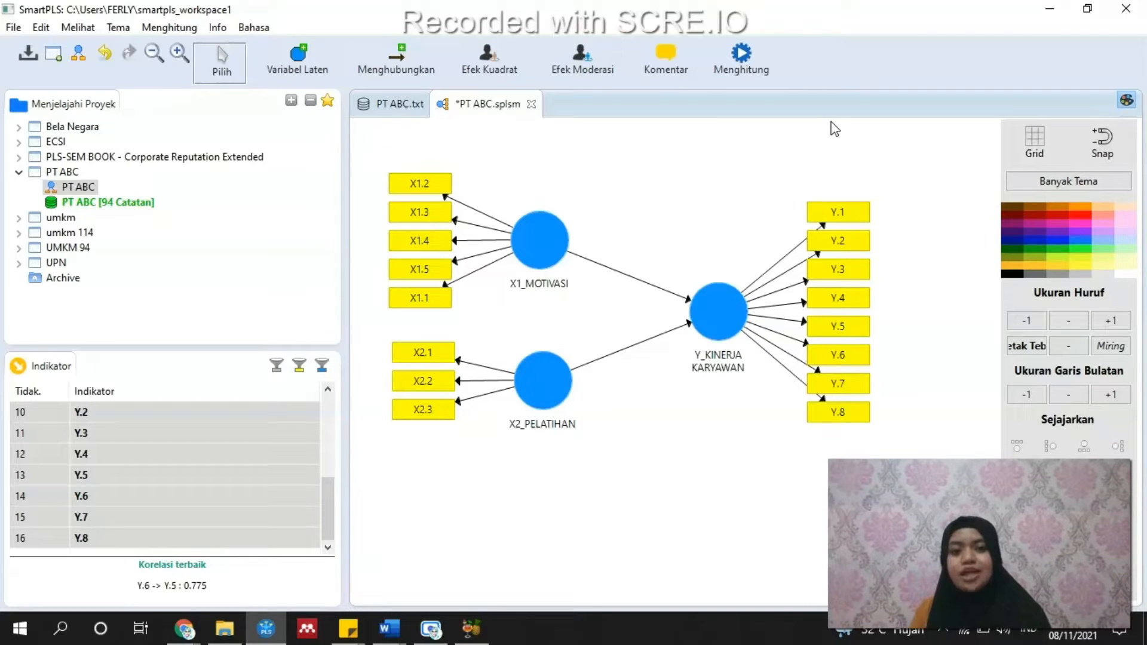
- Run the PLS Algorithm on the path model with its default settings and open the full report
{"action": "left_click", "coordinate": [744, 59]}
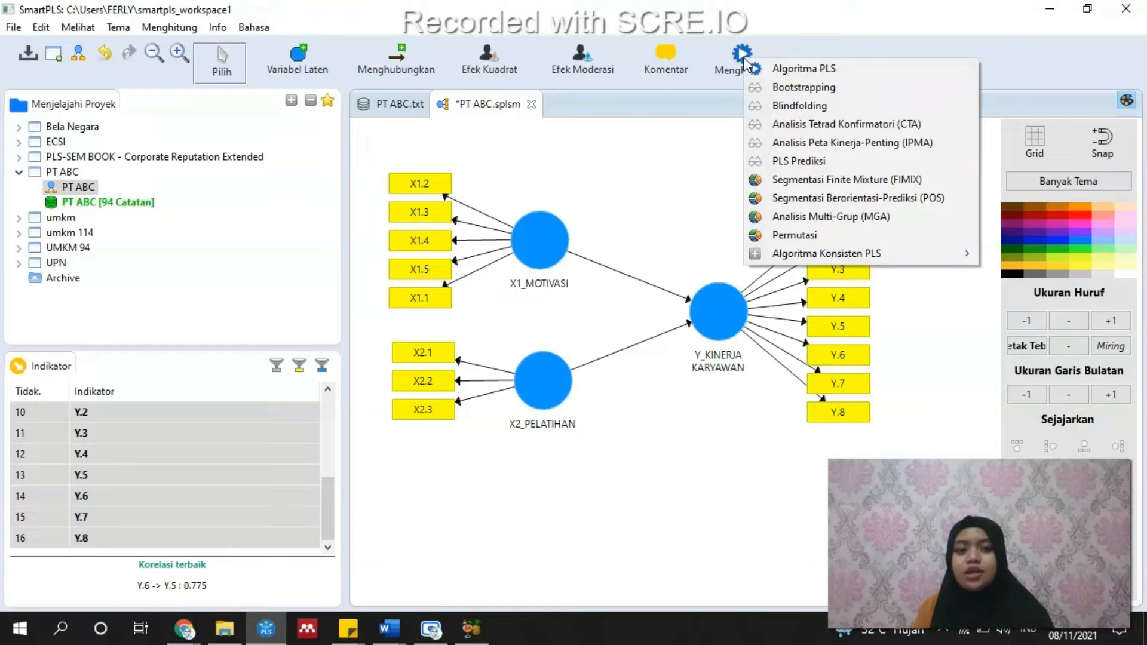
{"action": "left_click", "coordinate": [816, 76]}
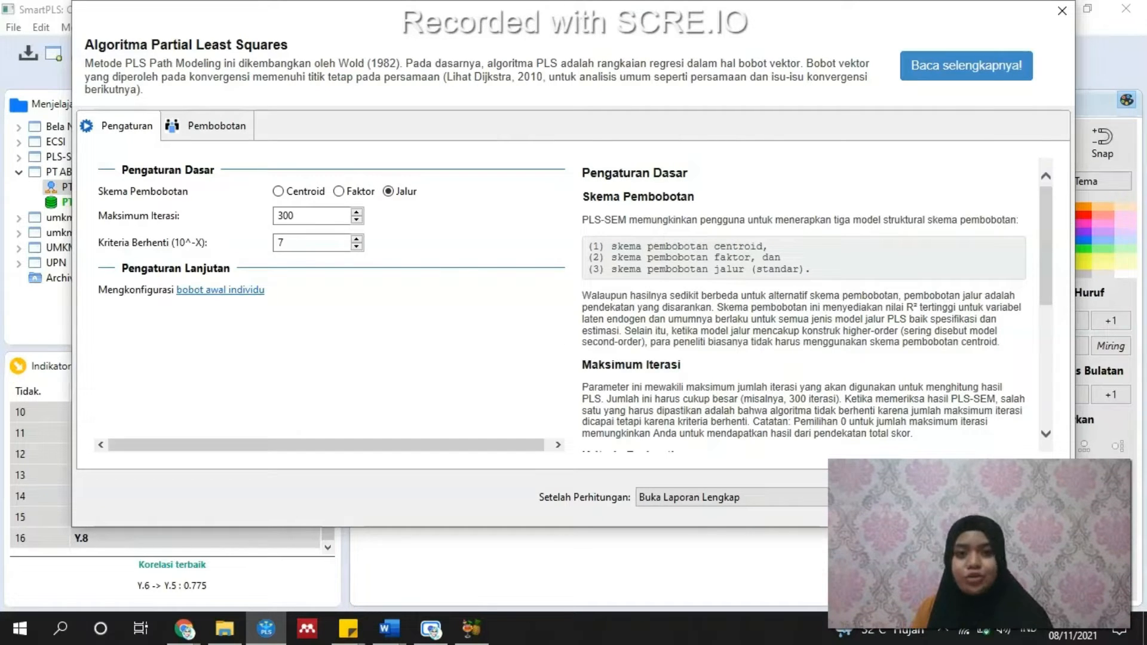
{"action": "left_click", "coordinate": [1013, 497]}
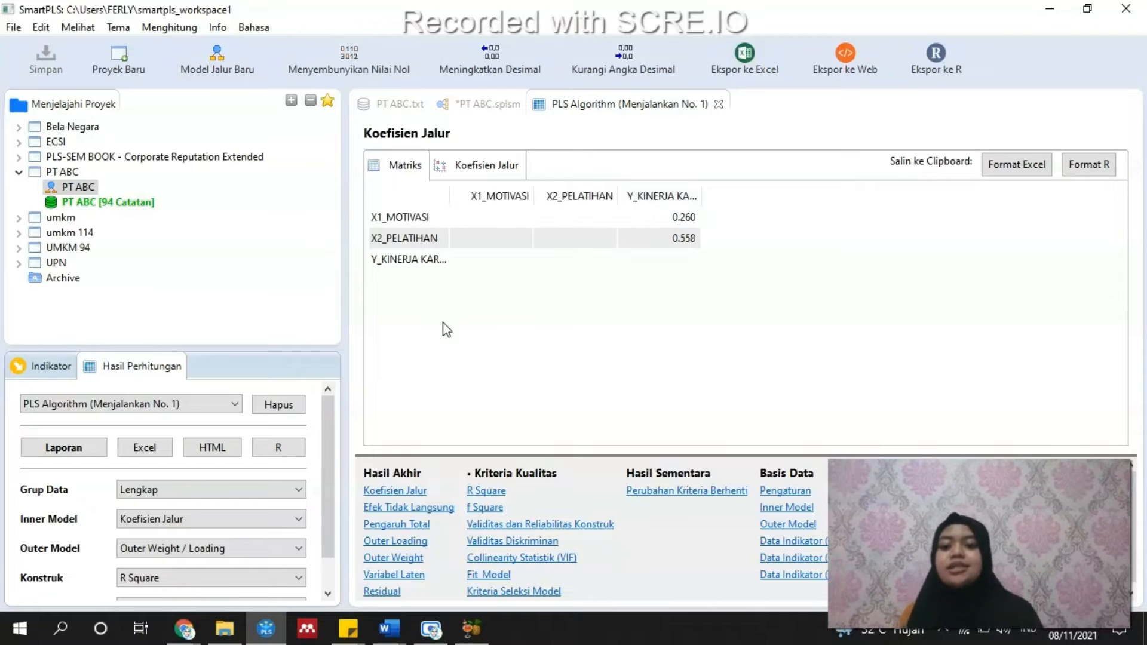
- Review the path coefficients, indirect effects, total effects and outer loadings in the PLS Algorithm report
{"action": "left_click", "coordinate": [410, 495]}
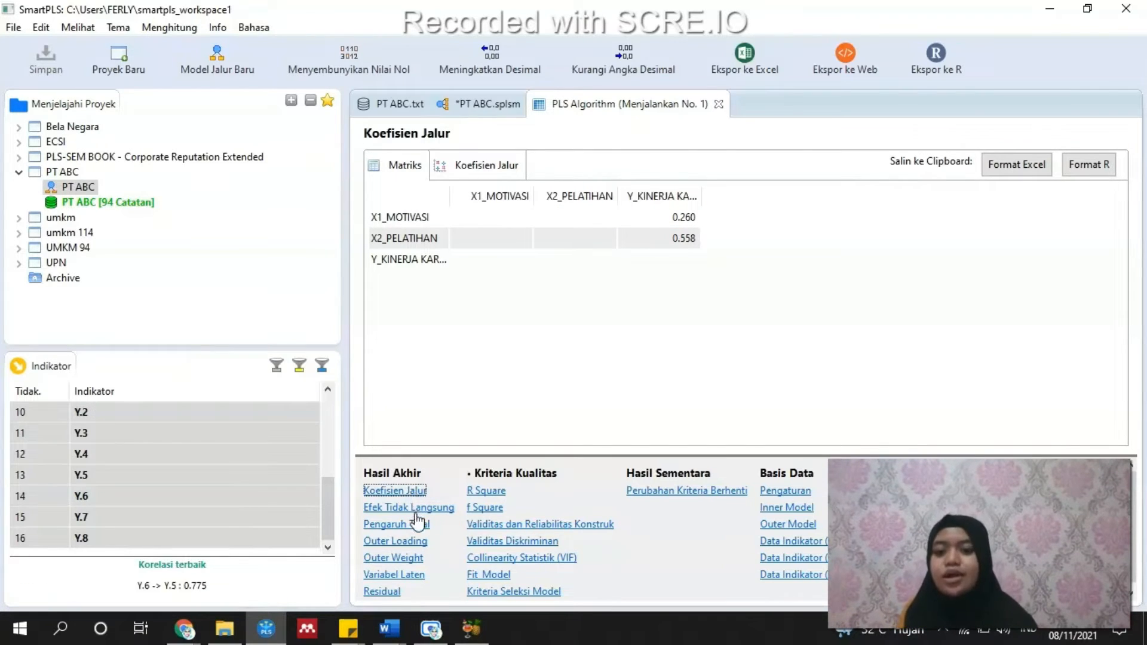
{"action": "left_click", "coordinate": [417, 511]}
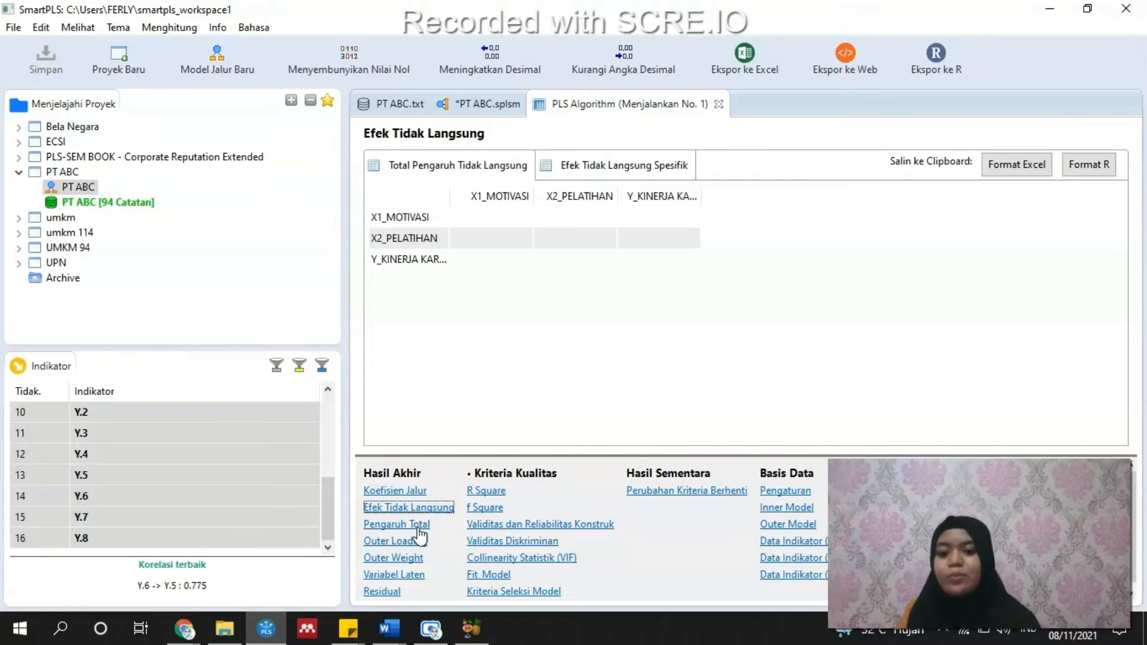
{"action": "left_click", "coordinate": [419, 528]}
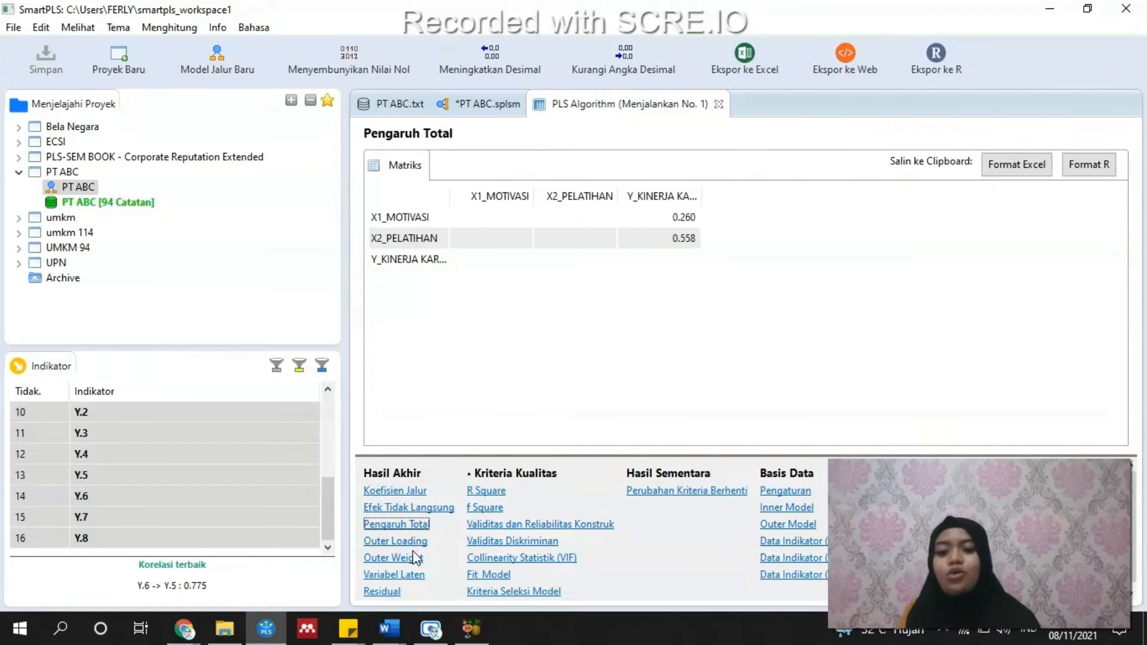
{"action": "left_click", "coordinate": [414, 544]}
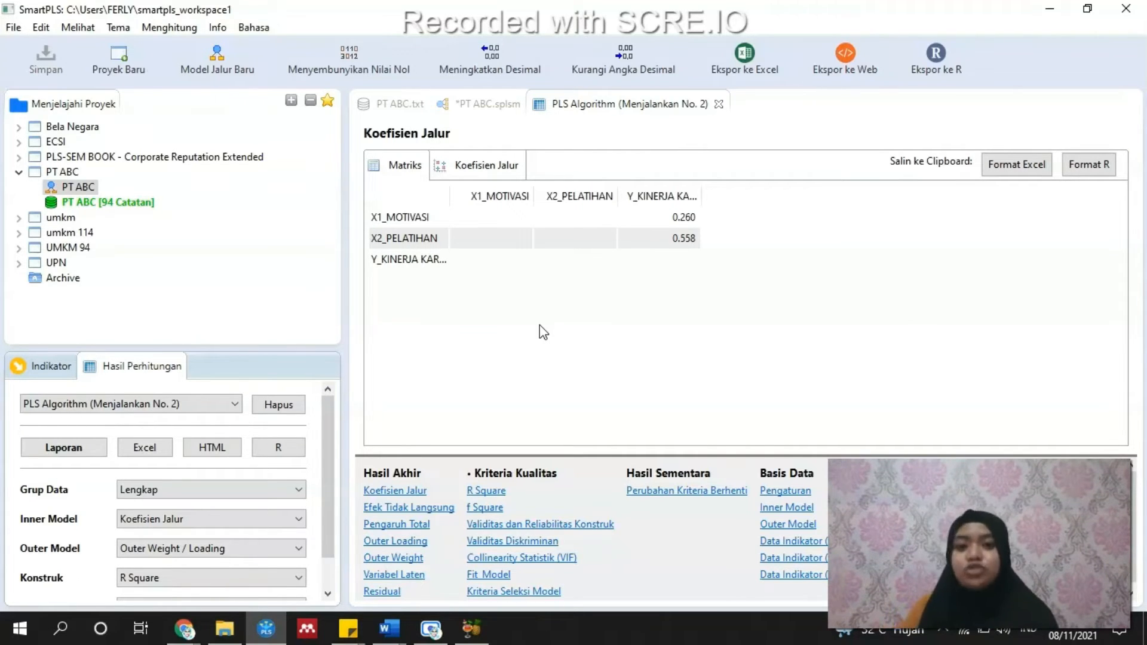
- Open the outer loadings in the PLS Algorithm report and examine the loadings from X1.2 through to X1.1
{"action": "left_click", "coordinate": [415, 542]}
{"action": "scroll", "coordinate": [1096, 389], "scroll_direction": "down", "scroll_amount": 2}
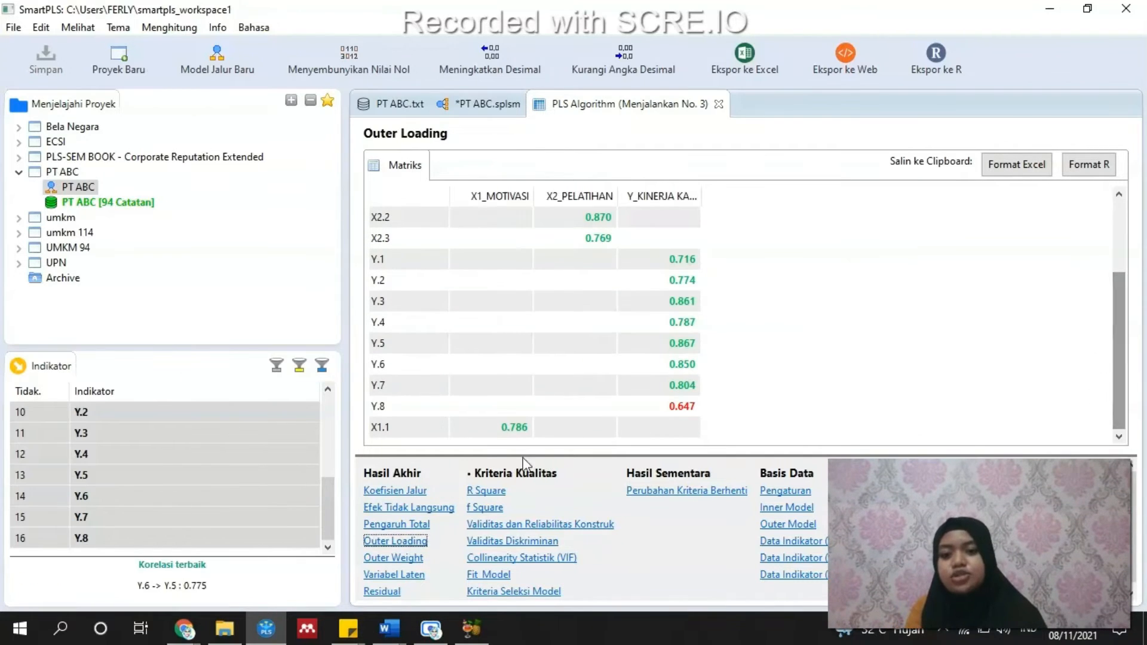
{"action": "left_click", "coordinate": [413, 428]}
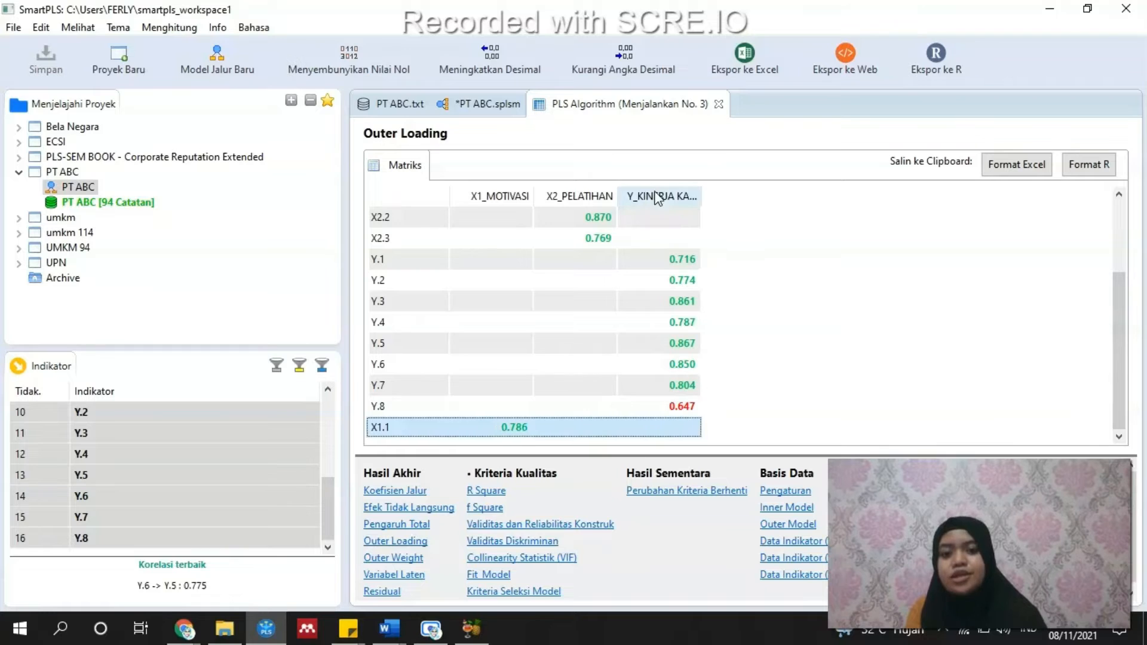
{"action": "scroll", "coordinate": [538, 221], "scroll_direction": "up", "scroll_amount": 2}
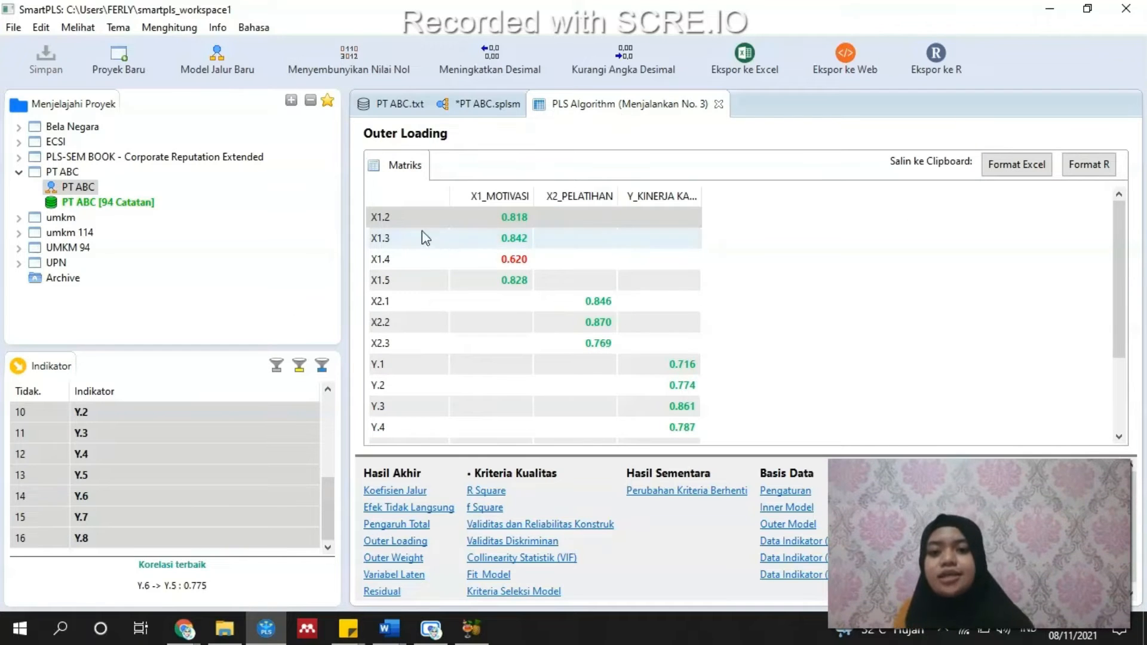
{"action": "left_click", "coordinate": [386, 221]}
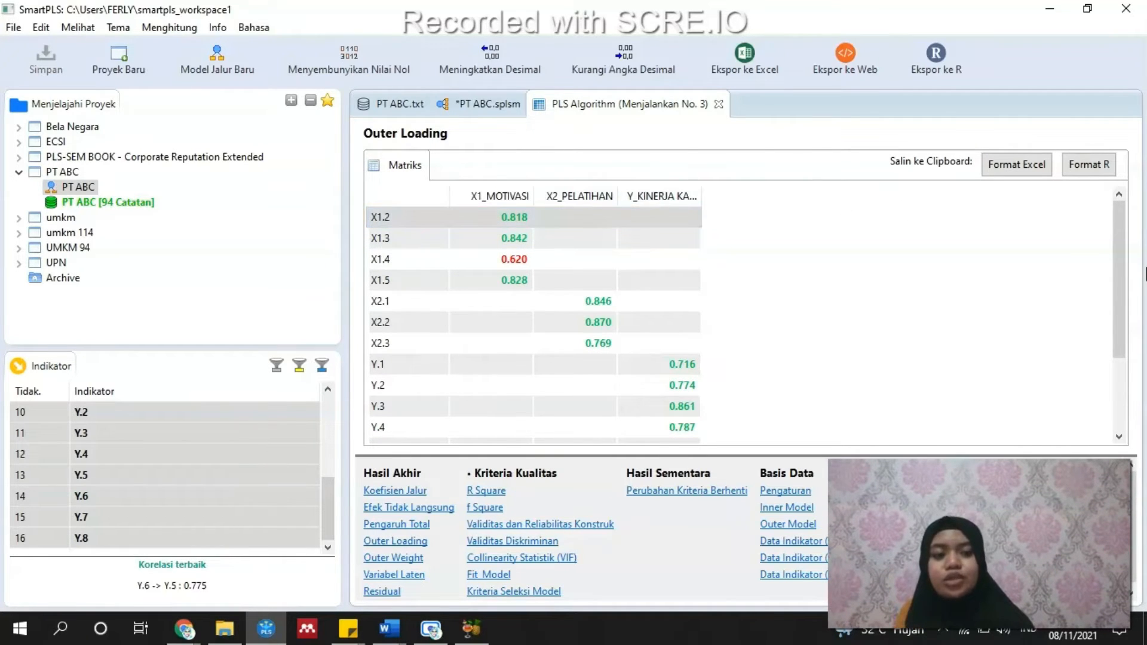
{"action": "left_click_drag", "start_coordinate": [1117, 250], "coordinate": [1126, 349]}
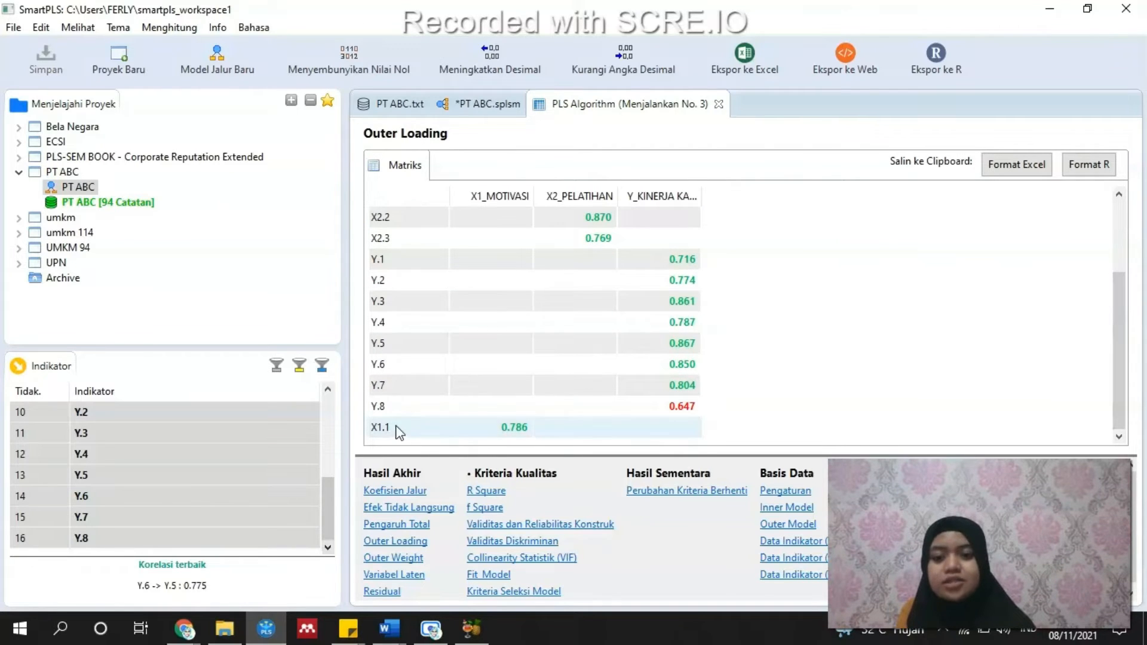
{"action": "left_click", "coordinate": [395, 429]}
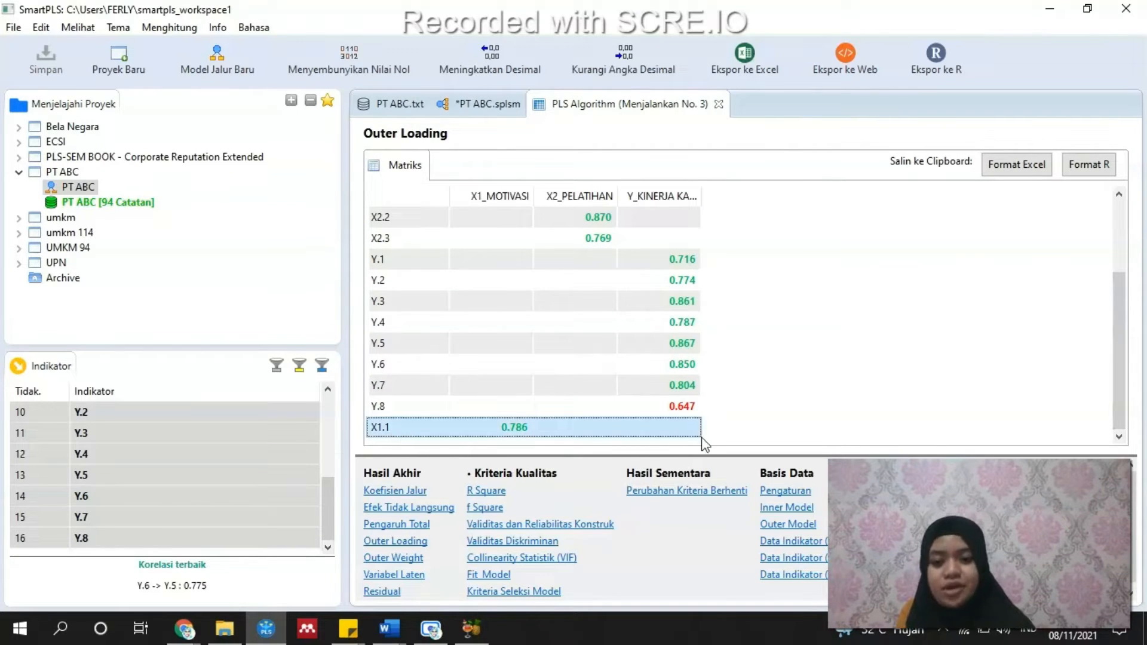
- Examine the outer loadings flagged in red for indicators X1.4 and Y.8
{"action": "left_click_drag", "start_coordinate": [1126, 371], "coordinate": [1133, 246]}
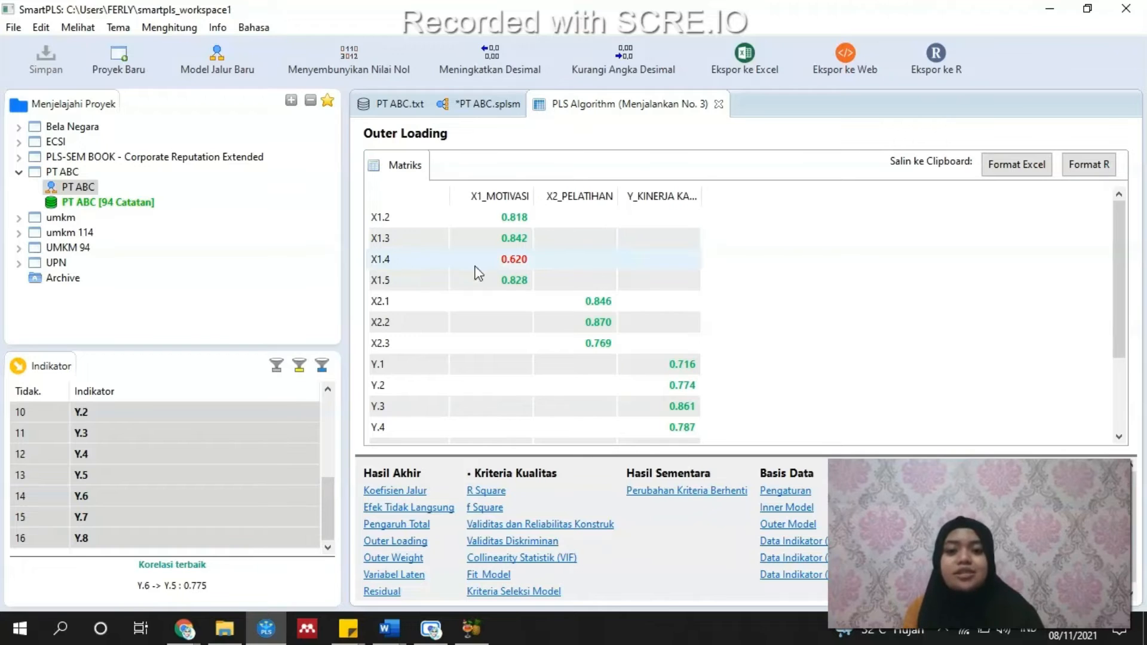
{"action": "scroll", "coordinate": [1119, 351], "scroll_direction": "down", "scroll_amount": 2}
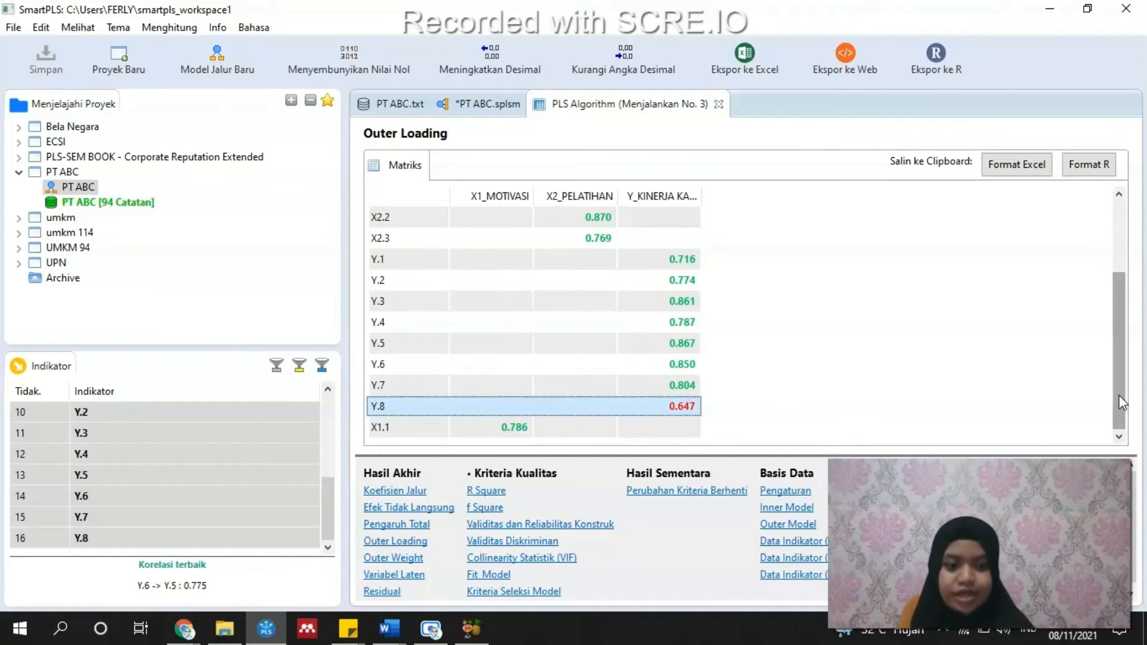
{"action": "left_click_drag", "start_coordinate": [1119, 396], "coordinate": [1126, 281]}
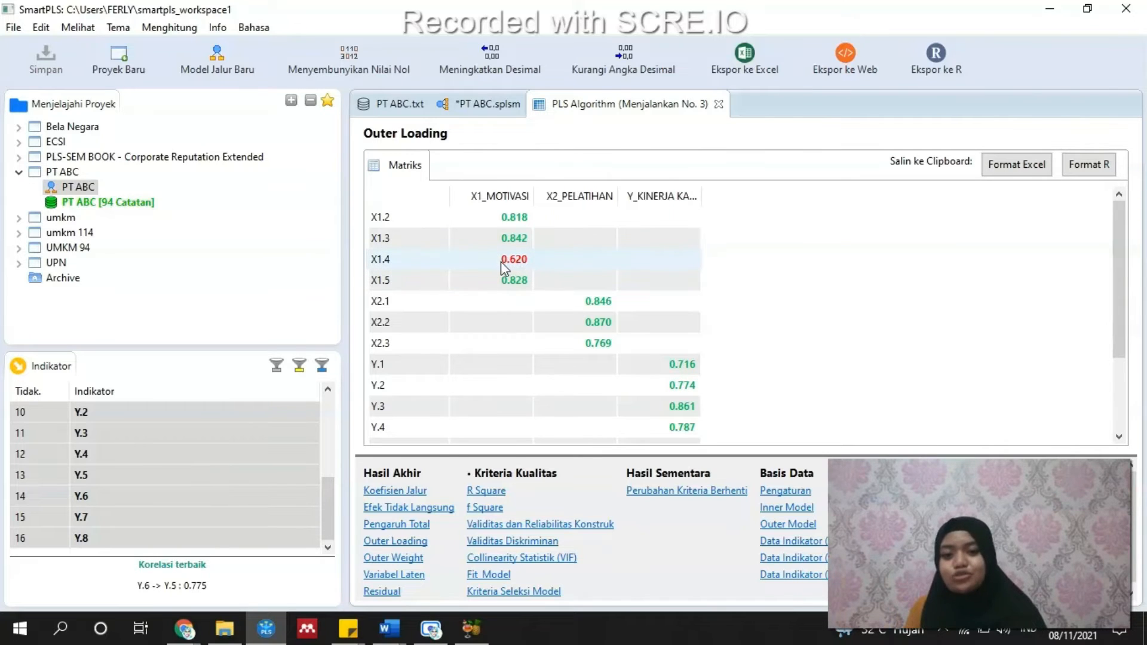
{"action": "left_click", "coordinate": [406, 263]}
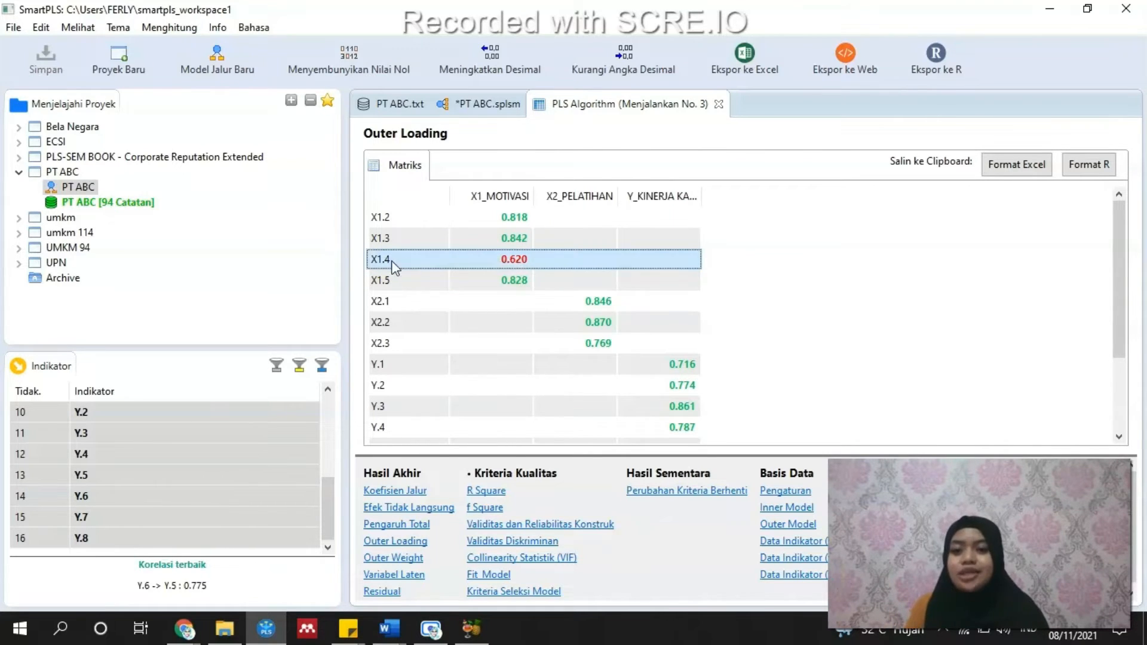
{"action": "scroll", "coordinate": [672, 406], "scroll_direction": "down", "scroll_amount": 2}
{"action": "left_click", "coordinate": [669, 406]}
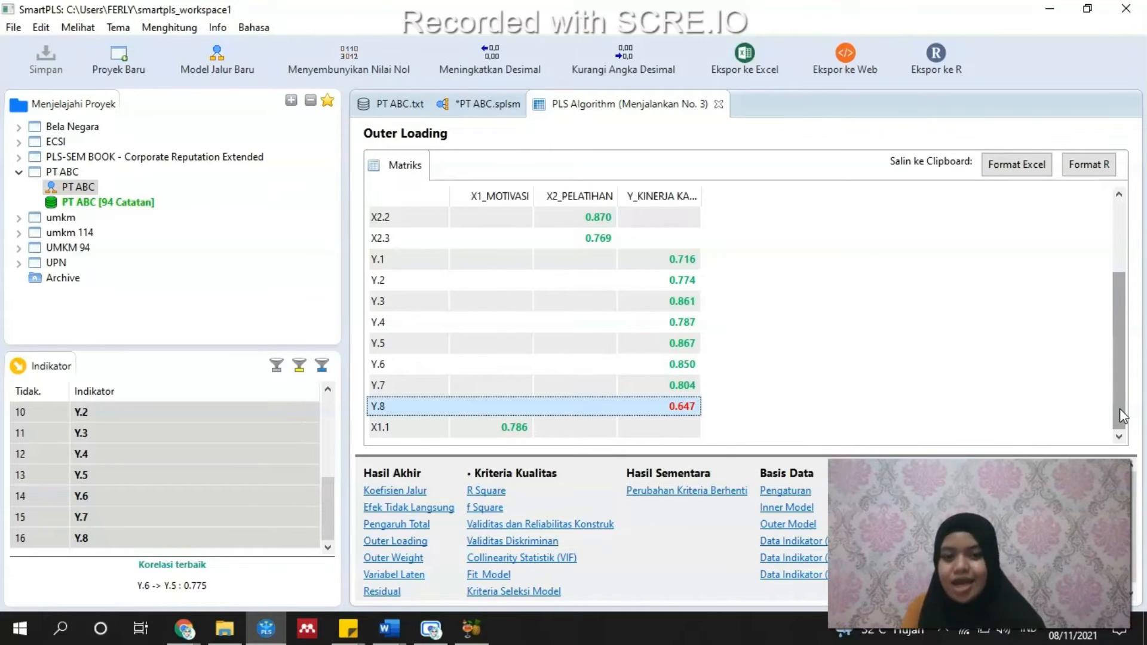
{"action": "scroll", "coordinate": [526, 282], "scroll_direction": "up", "scroll_amount": 2}
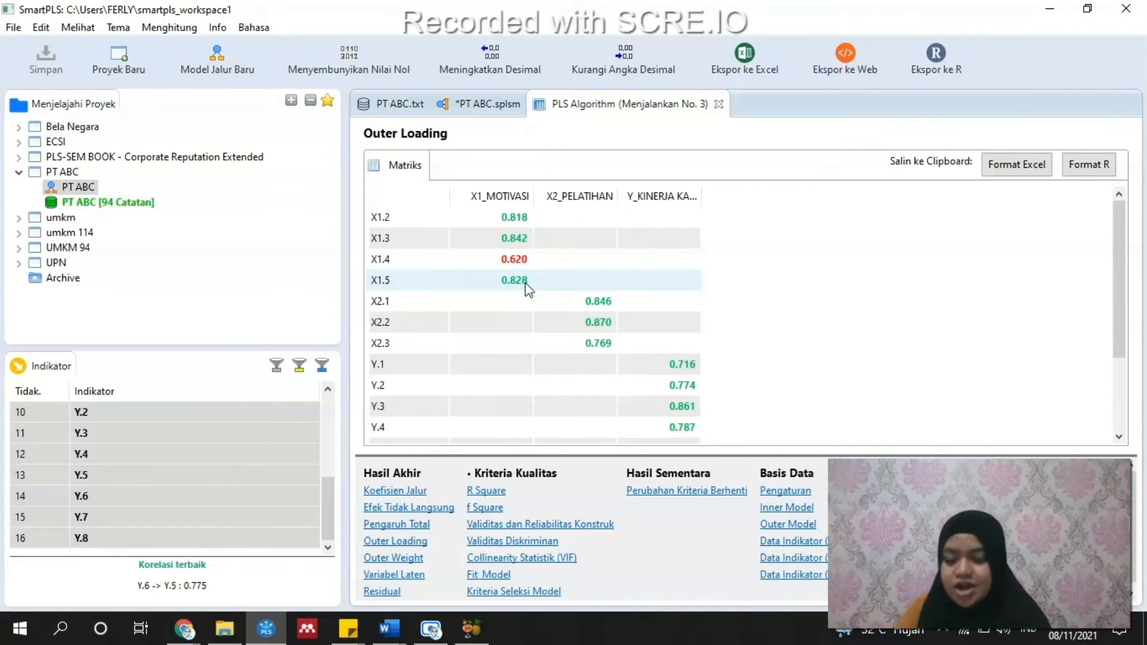
- Show only the AVE column of the construct reliability and validity results, and examine the Fornell-Larcker discriminant validity matrix
{"action": "left_click", "coordinate": [591, 528]}
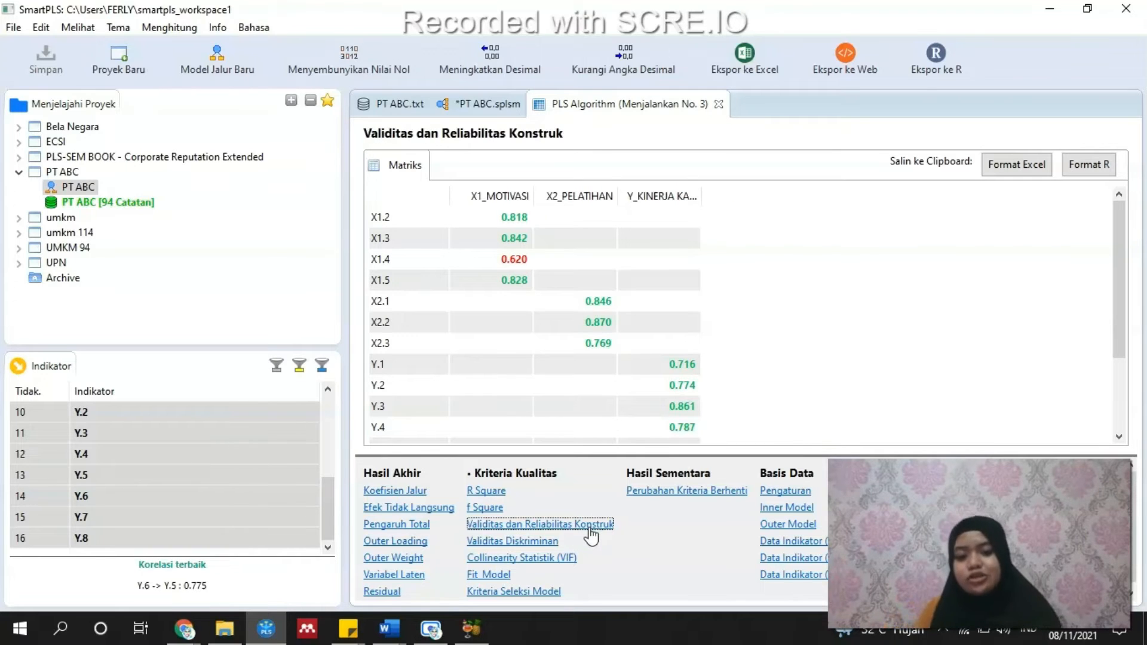
{"action": "double_click", "coordinate": [529, 197]}
{"action": "double_click", "coordinate": [529, 198]}
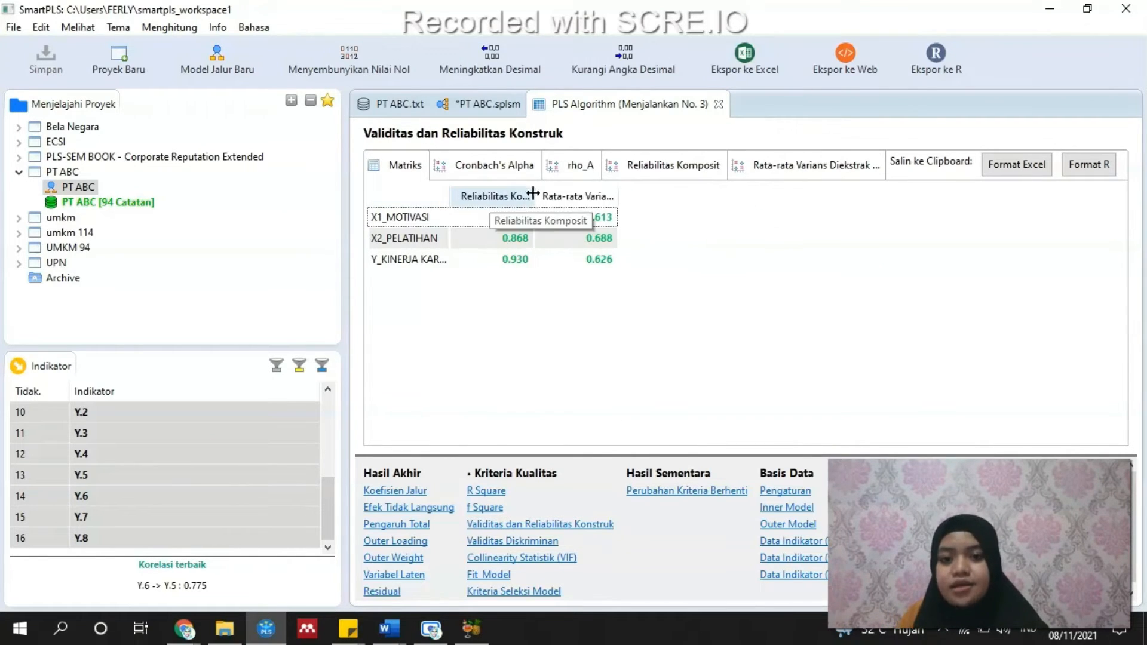
{"action": "double_click", "coordinate": [532, 198]}
{"action": "left_click_drag", "start_coordinate": [537, 198], "coordinate": [690, 215]}
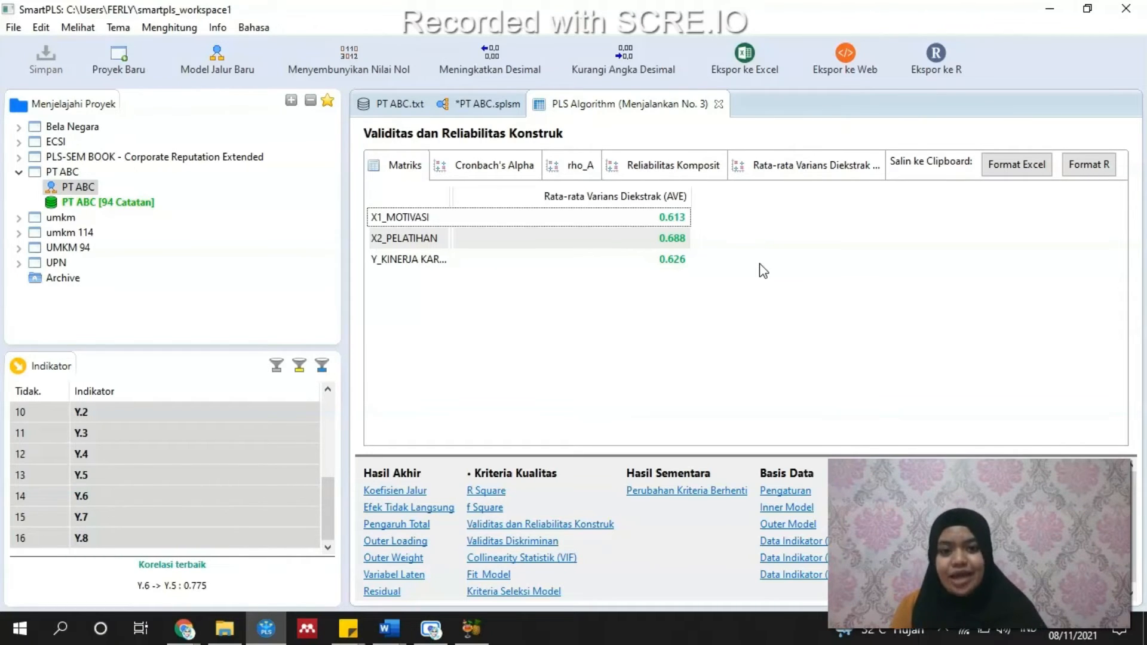
{"action": "left_click", "coordinate": [546, 544]}
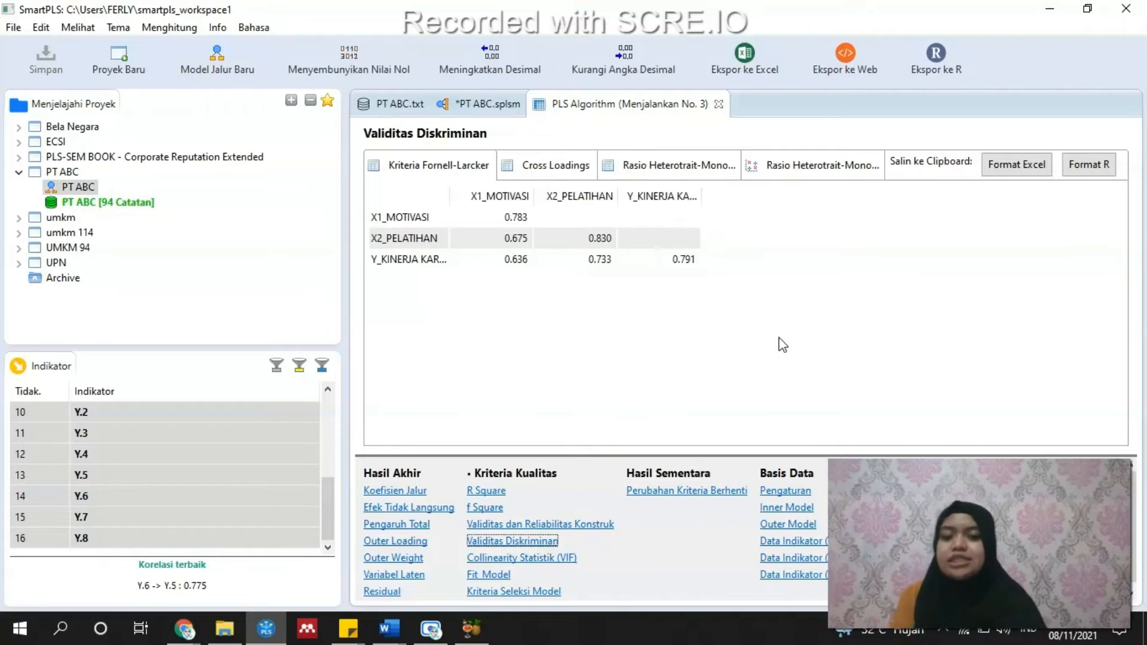
{"action": "left_click", "coordinate": [514, 222]}
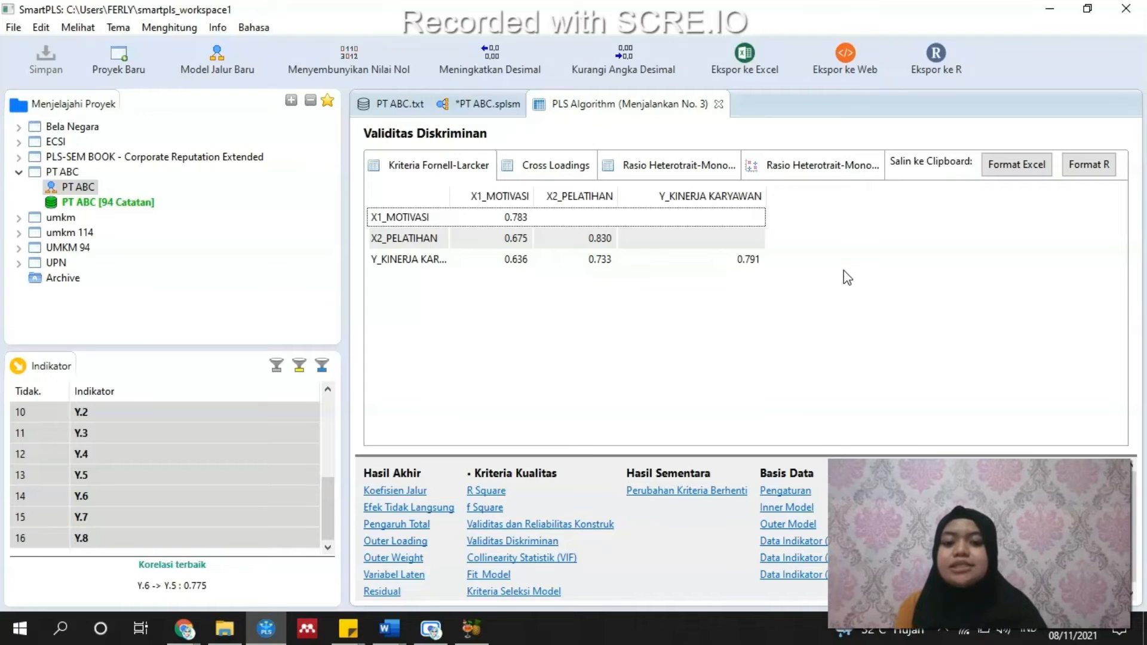
- Show only Cronbach's Alpha and composite reliability in the construct reliability and validity table, collapsing the rho_A and AVE columns
{"action": "left_click", "coordinate": [551, 530]}
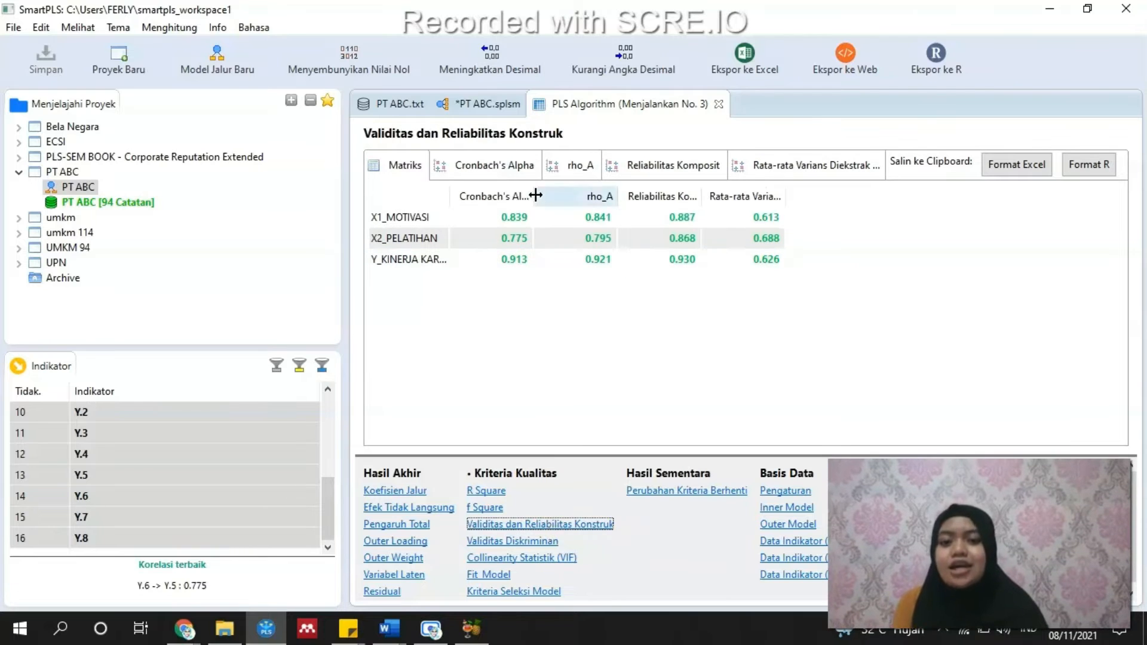
{"action": "left_click_drag", "start_coordinate": [533, 201], "coordinate": [536, 202]}
{"action": "left_click_drag", "start_coordinate": [591, 204], "coordinate": [569, 202]}
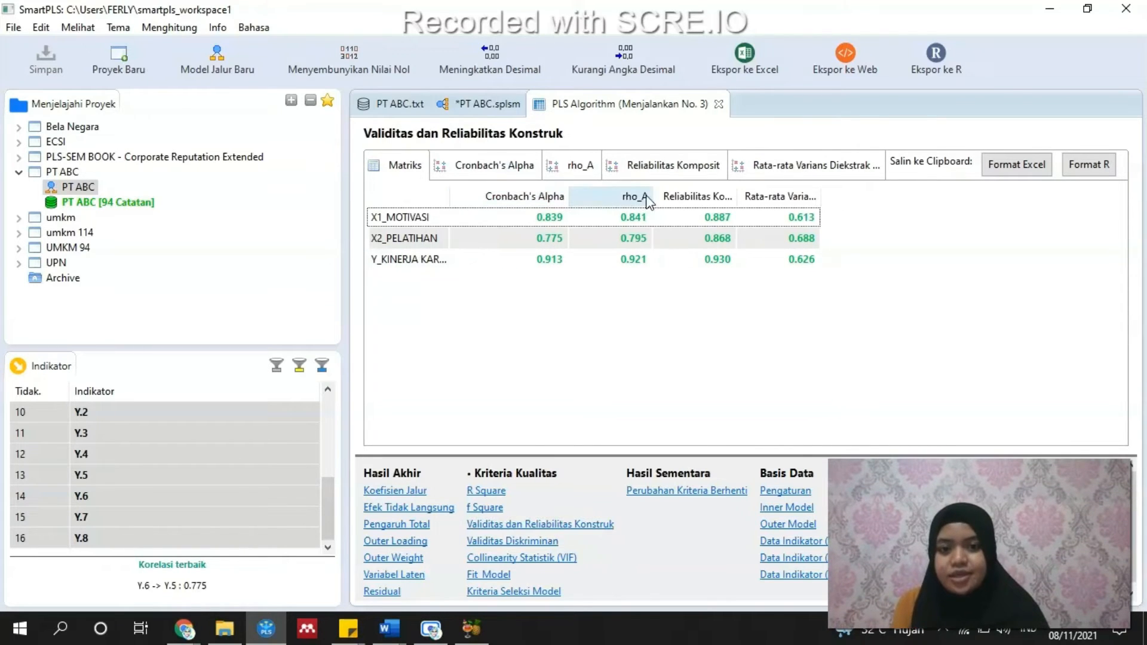
{"action": "left_click_drag", "start_coordinate": [653, 199], "coordinate": [570, 198]}
{"action": "left_click_drag", "start_coordinate": [655, 200], "coordinate": [697, 200]}
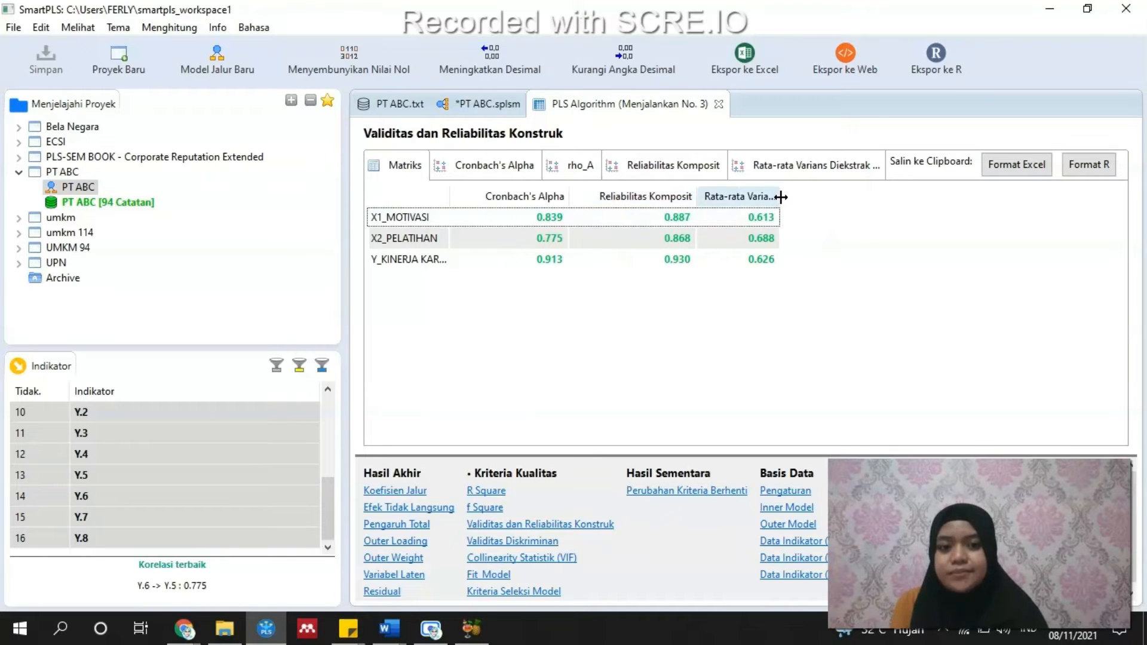
{"action": "left_click_drag", "start_coordinate": [783, 199], "coordinate": [694, 198]}
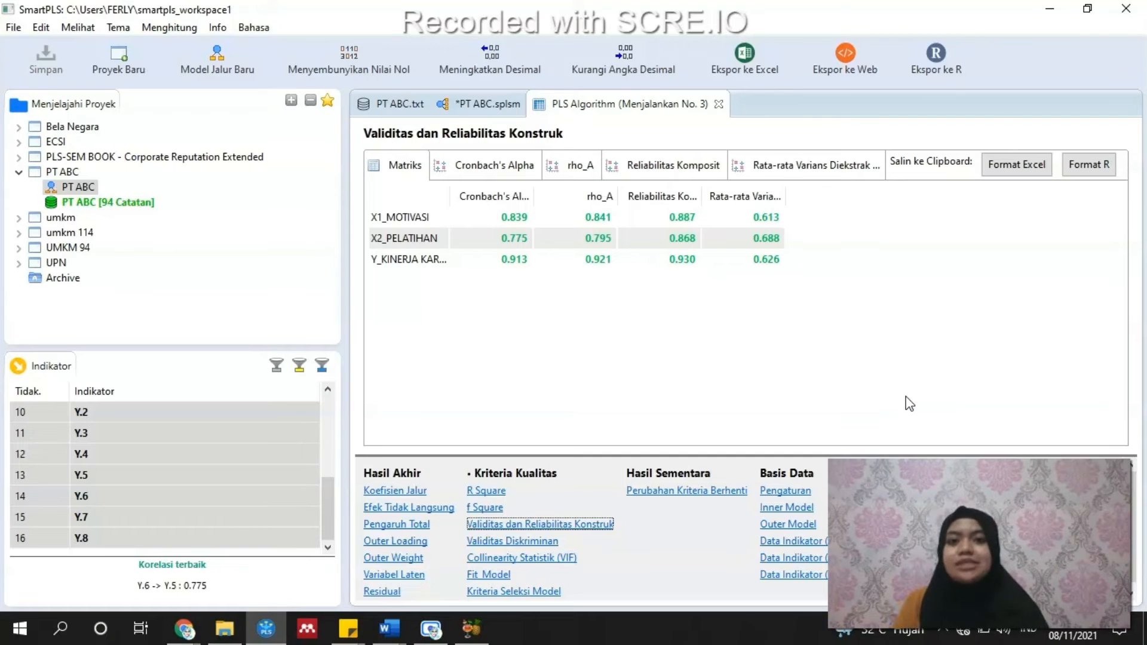
- Show only the R Square of Y_KINERJA KARYAWAN with its full name, and open the model fit summary
{"action": "left_click", "coordinate": [490, 494]}
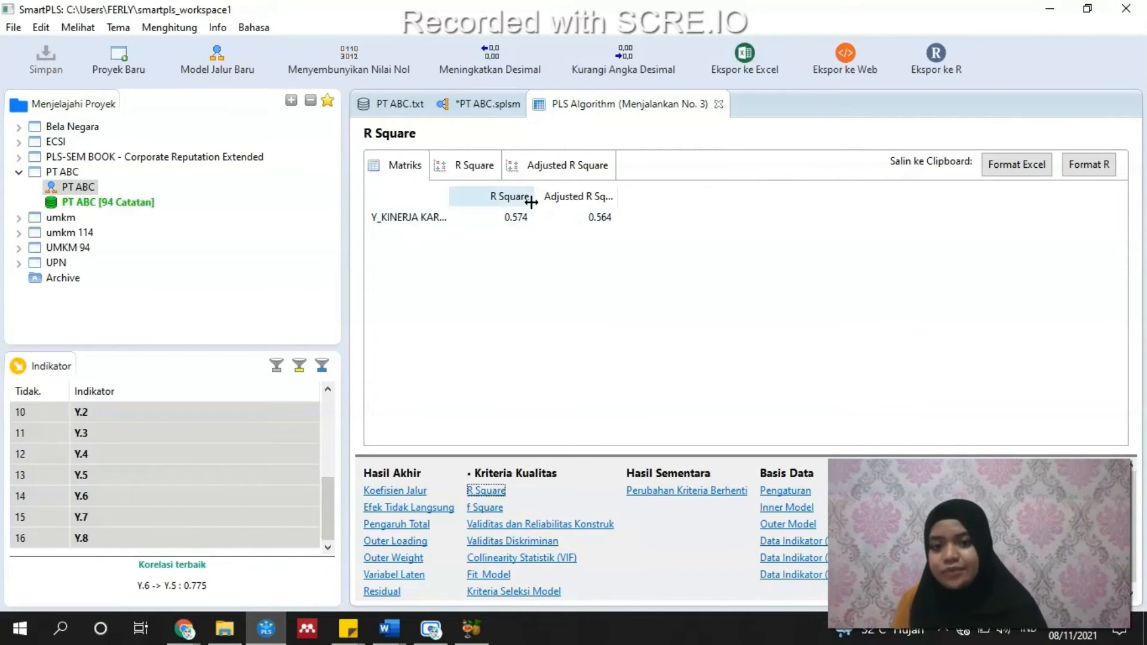
{"action": "left_click_drag", "start_coordinate": [619, 195], "coordinate": [533, 196]}
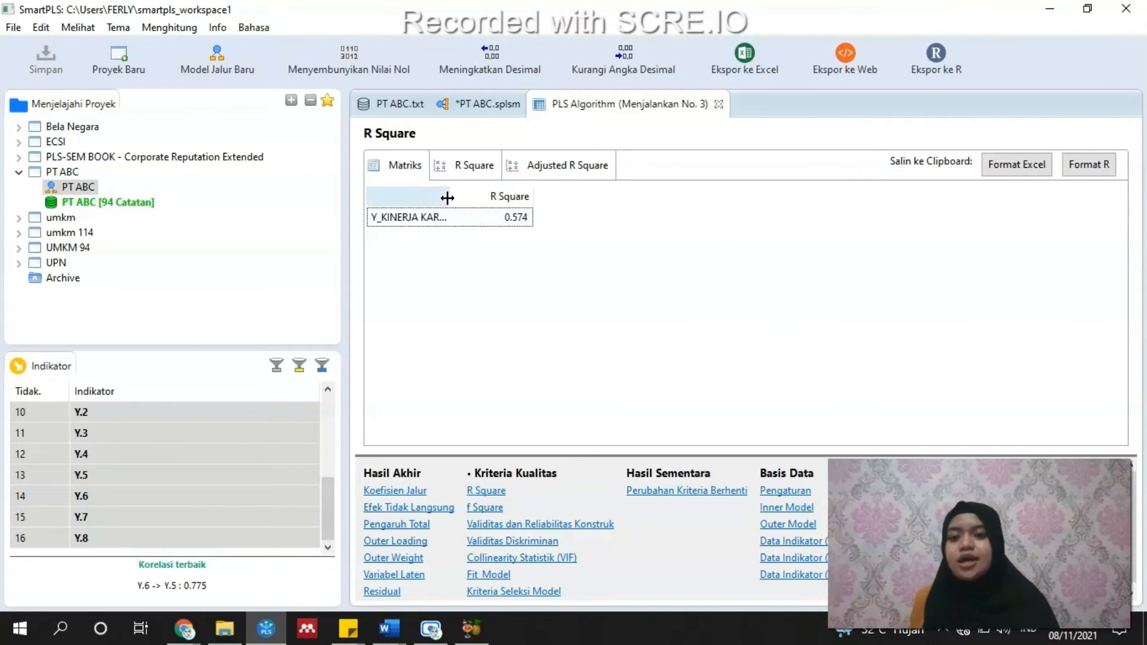
{"action": "left_click_drag", "start_coordinate": [448, 196], "coordinate": [504, 202]}
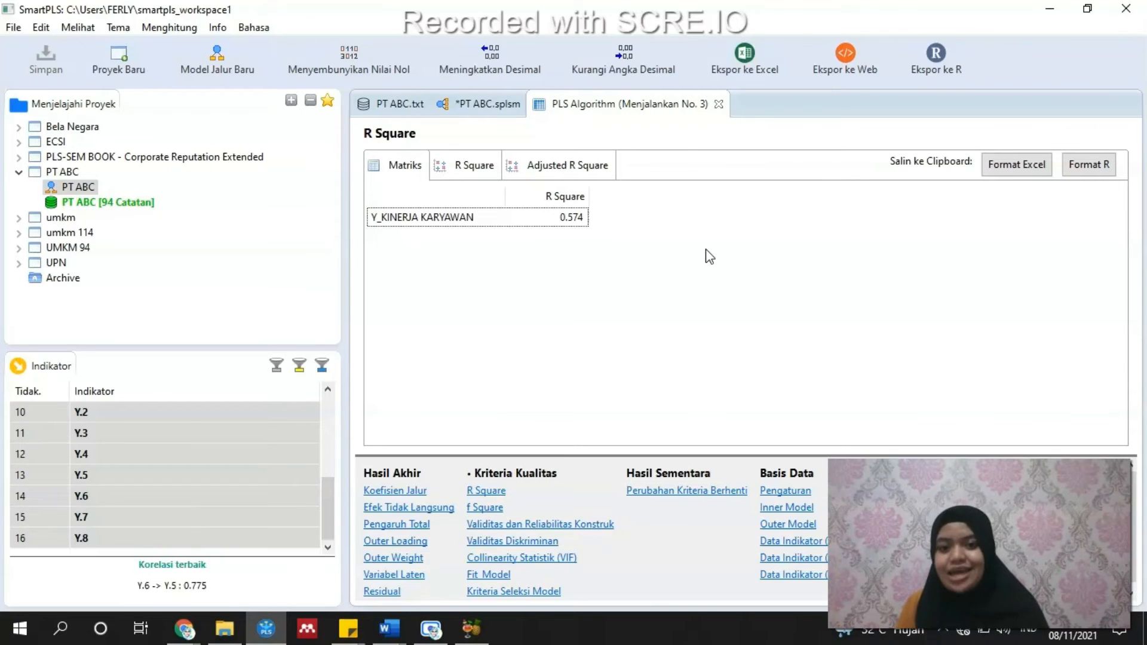
{"action": "left_click", "coordinate": [485, 575]}
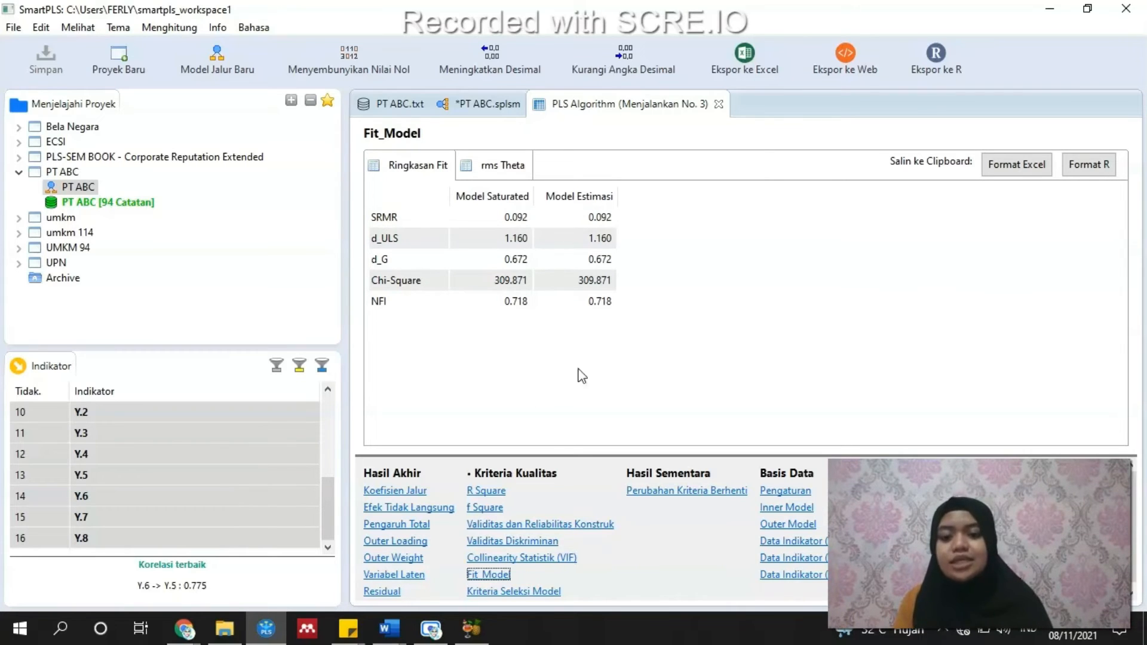
- Run Blindfolding on the PT ABC path model with an omission distance of 7 and open the full report
{"action": "left_click", "coordinate": [475, 110]}
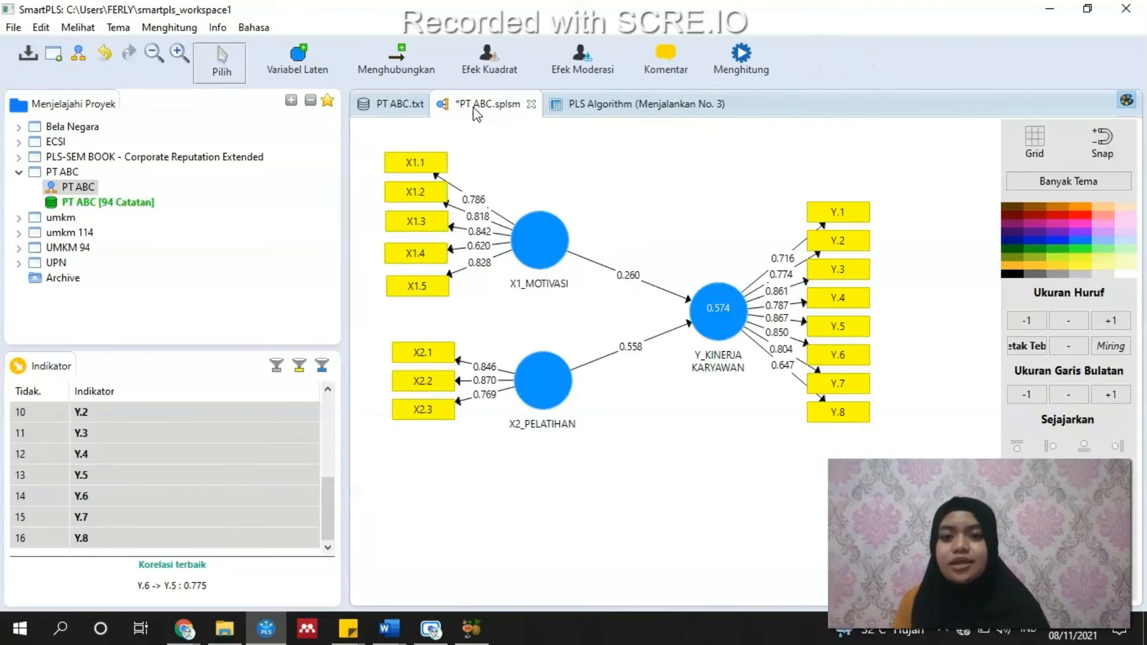
{"action": "left_click", "coordinate": [739, 60]}
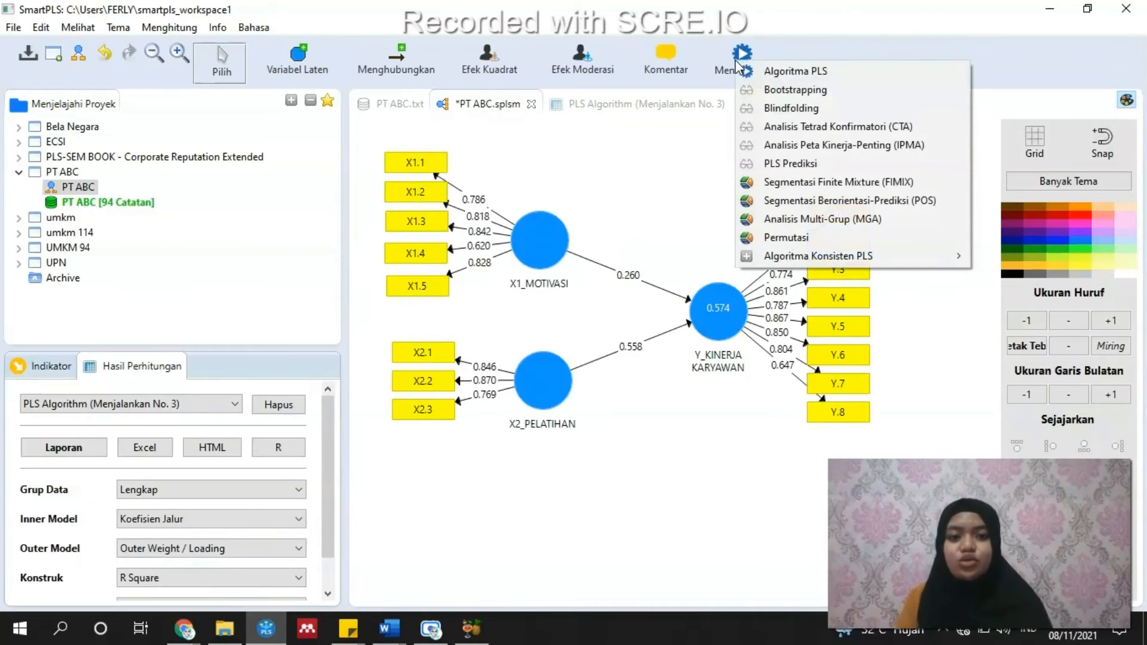
{"action": "left_click", "coordinate": [787, 113]}
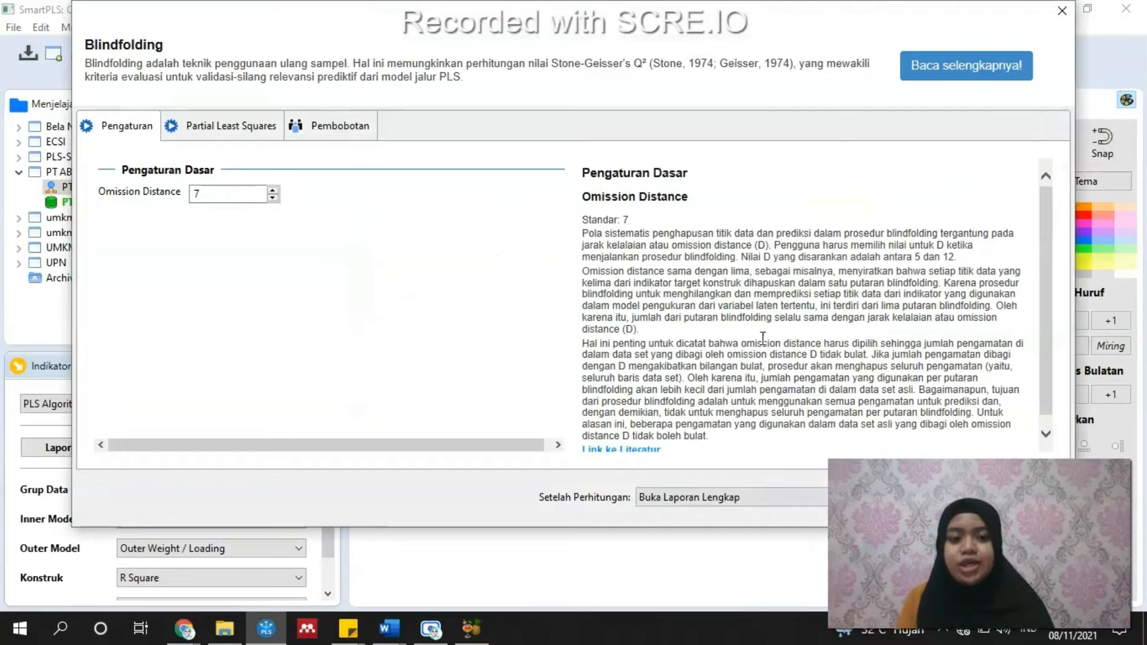
{"action": "left_click", "coordinate": [1010, 498]}
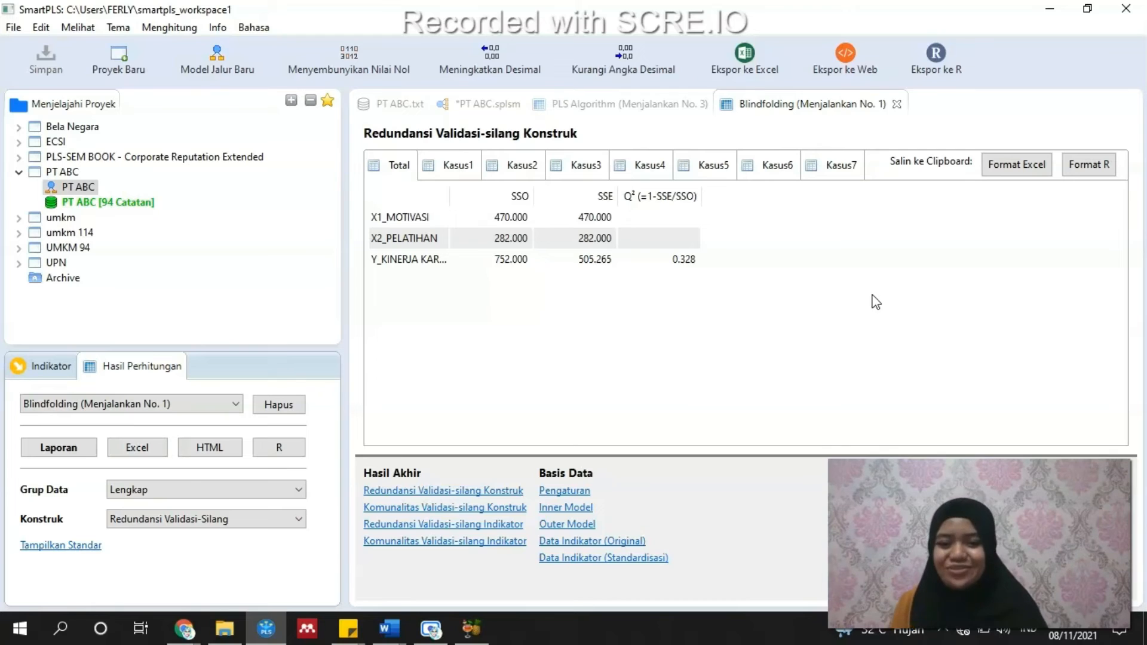
- Run basic Bootstrapping on the path model with 500 subsamples, BCa intervals, a two-tailed test and 0.05 significance, opening the full report
{"action": "left_click", "coordinate": [488, 104]}
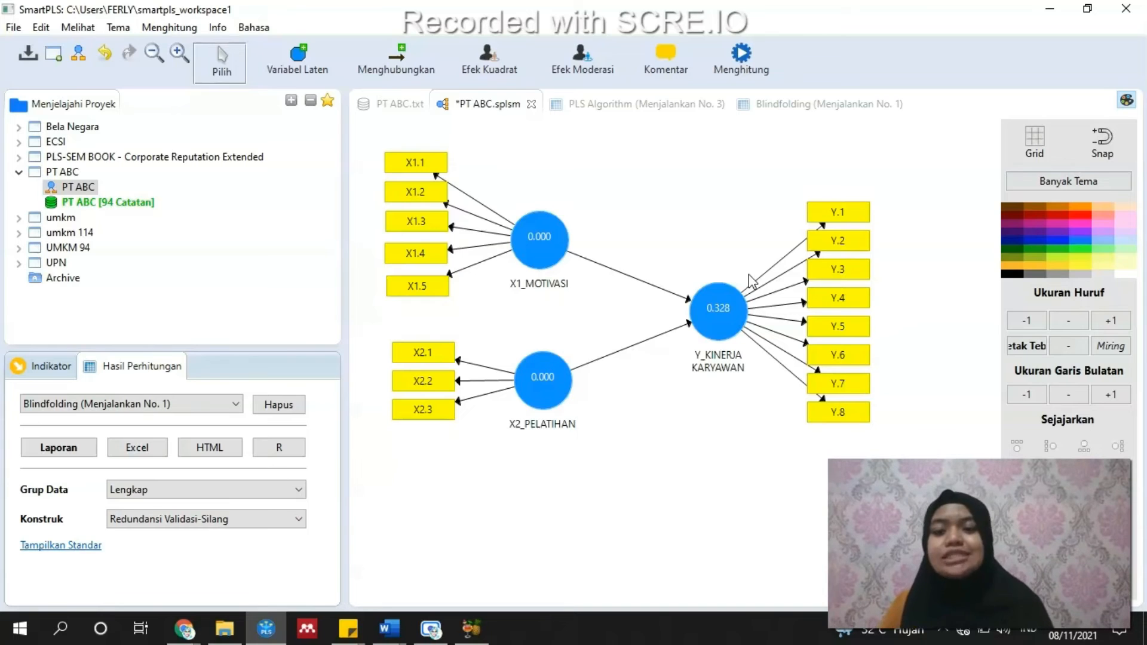
{"action": "left_click", "coordinate": [747, 63]}
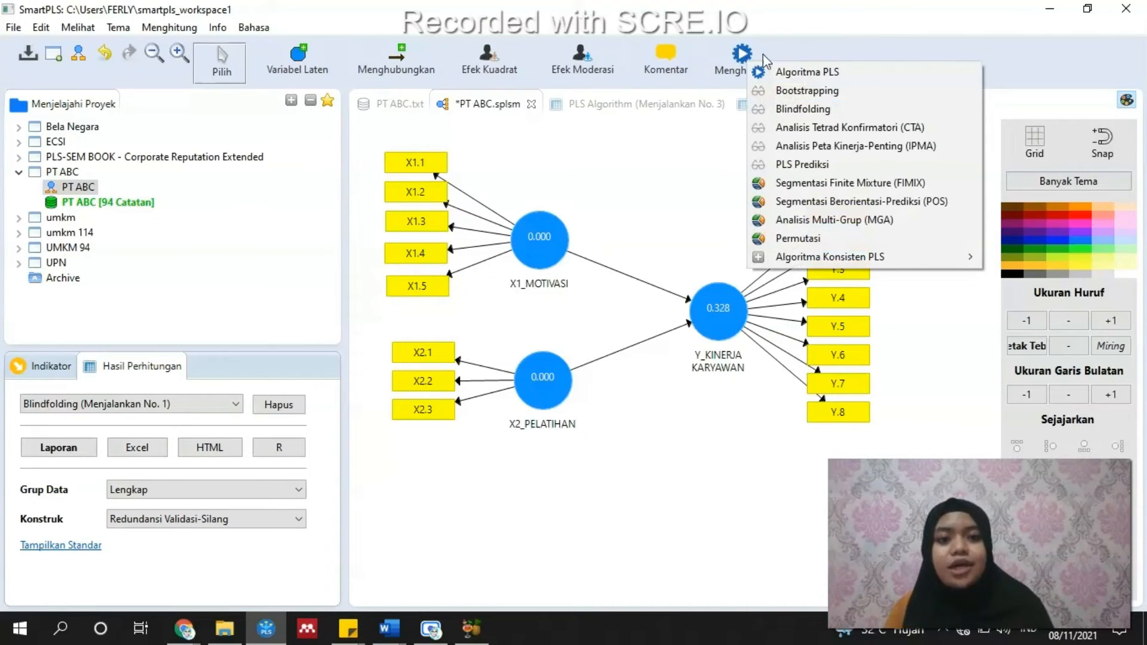
{"action": "left_click", "coordinate": [826, 95]}
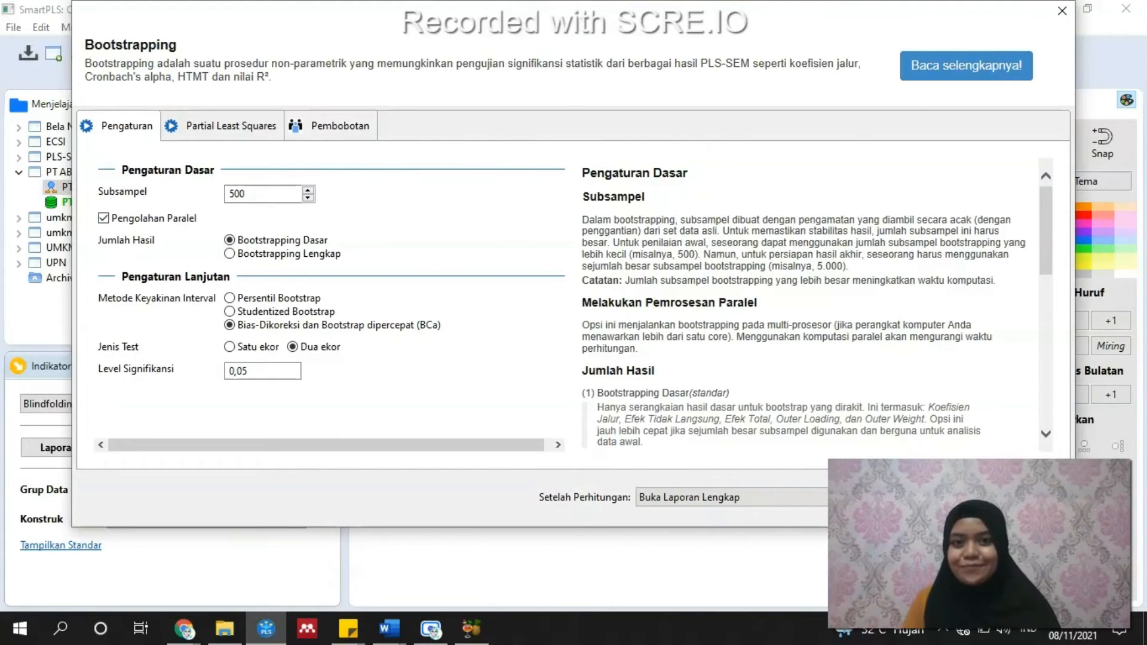
{"action": "left_click", "coordinate": [1013, 498]}
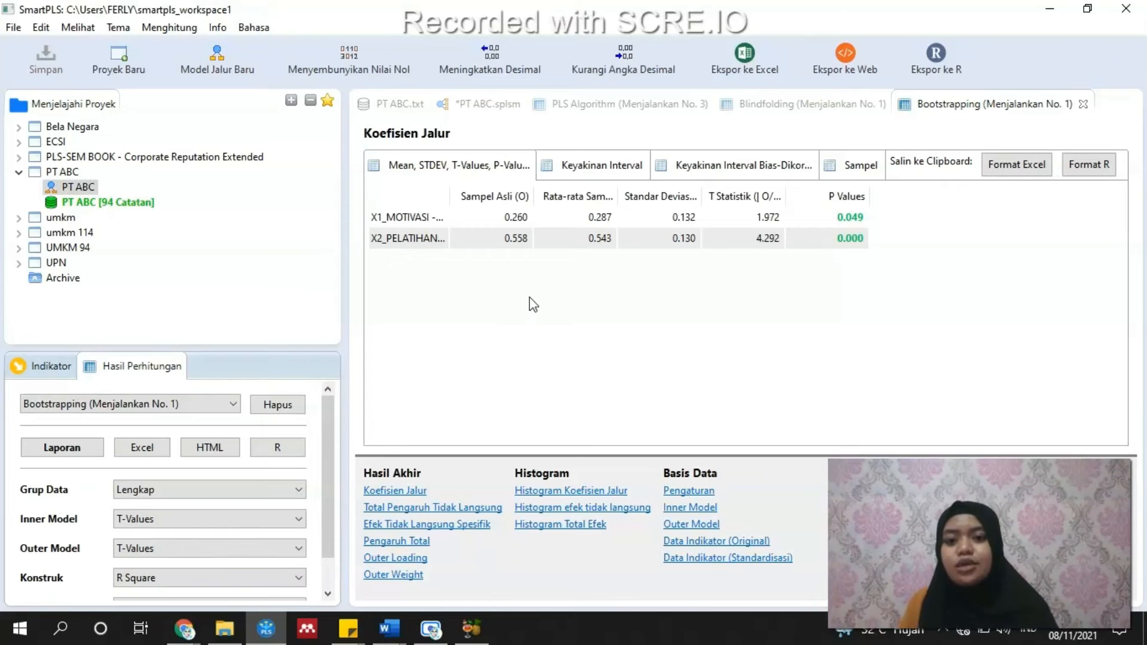
- Collapse the sample mean and standard deviation columns of the bootstrapped path coefficients, and widen the remaining columns to show full headings and path names
{"action": "mouse_move", "coordinate": [534, 200]}
{"action": "left_mouse_down"}
{"action": "mouse_move", "coordinate": [589, 210]}
{"action": "mouse_move", "coordinate": [525, 212]}
{"action": "mouse_move", "coordinate": [547, 213]}
{"action": "left_mouse_up"}
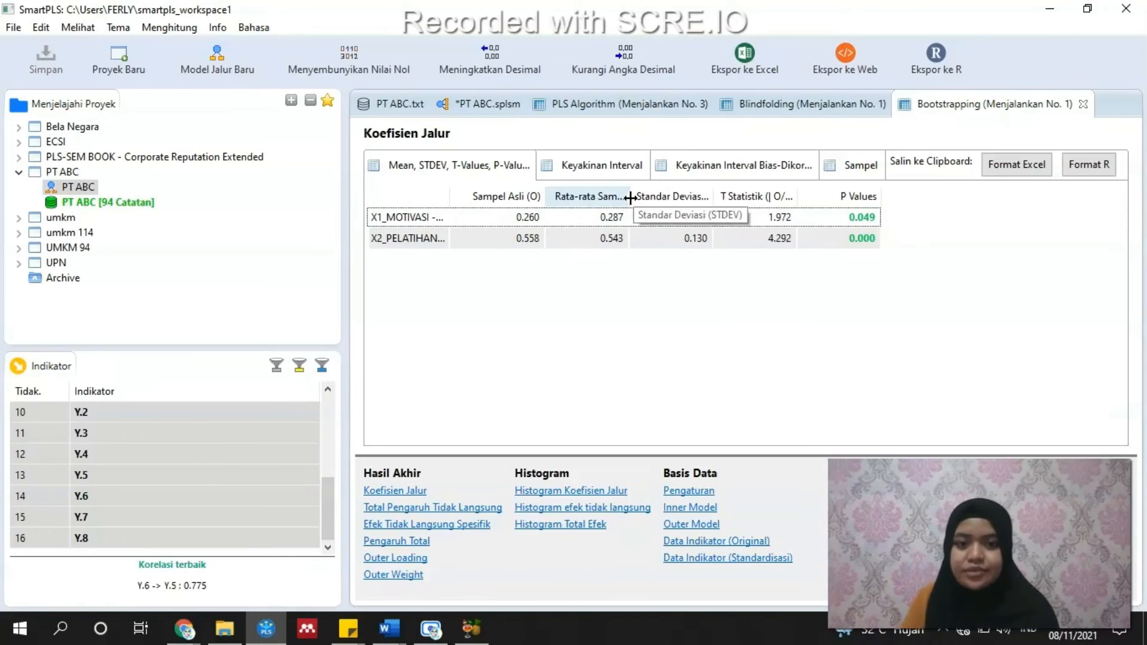
{"action": "left_click_drag", "start_coordinate": [630, 198], "coordinate": [556, 196]}
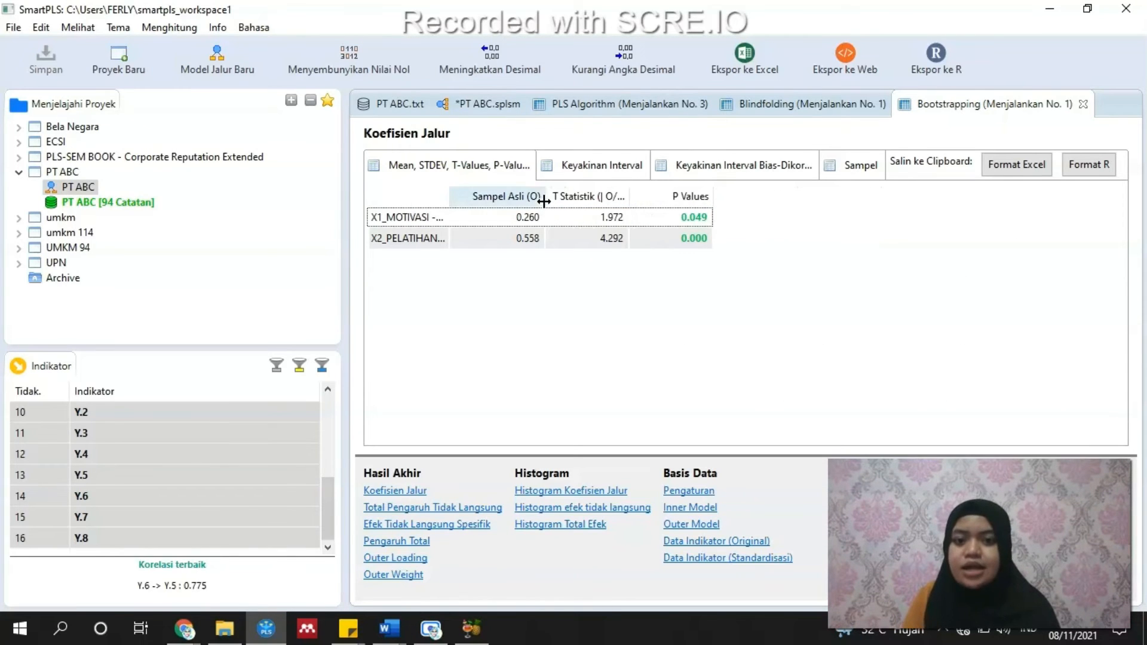
{"action": "left_click_drag", "start_coordinate": [631, 194], "coordinate": [674, 205]}
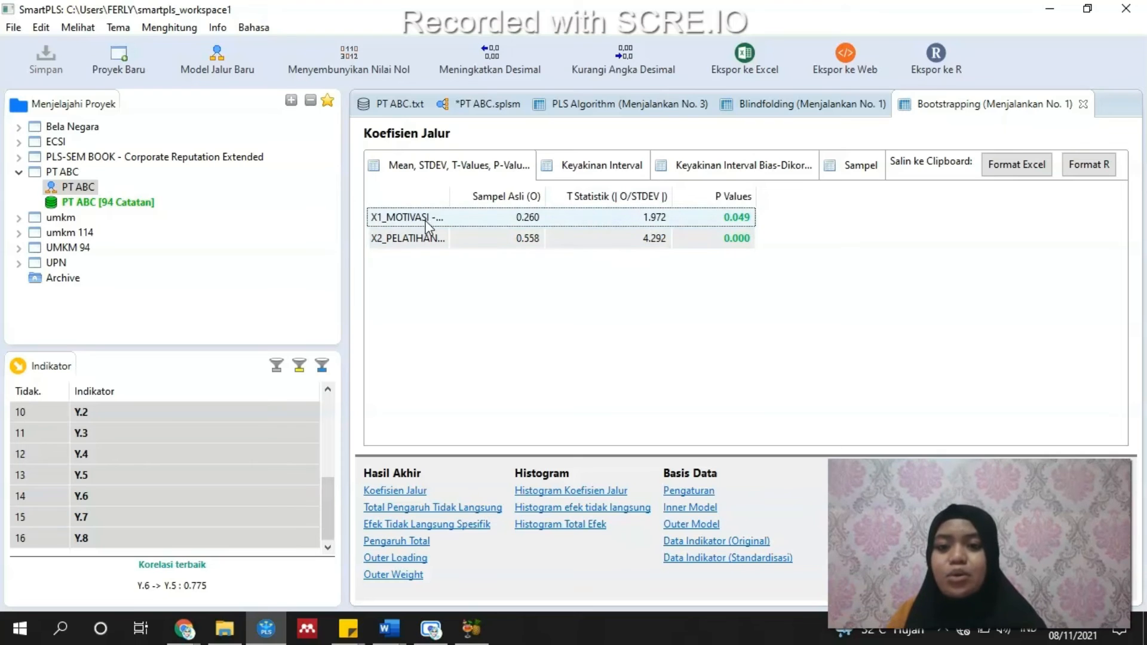
{"action": "left_click_drag", "start_coordinate": [453, 201], "coordinate": [575, 245]}
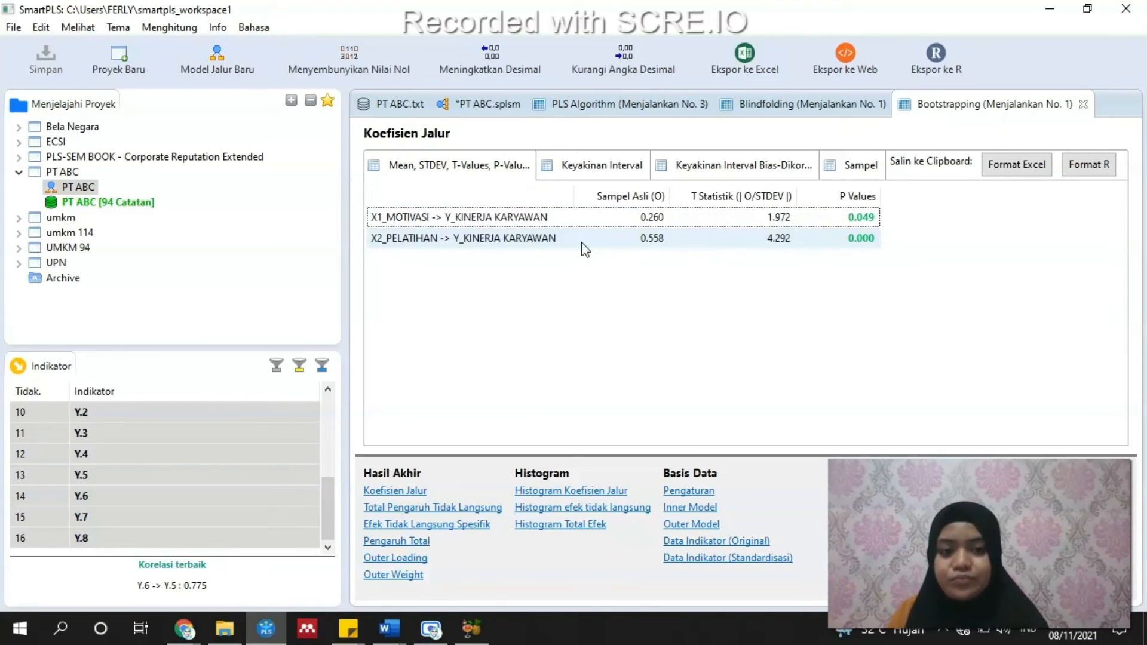
- Examine the original sample, T statistic and P value of the X1_MOTIVASI and X2_PELATIHAN paths to Y_KINERJA KARYAWAN
{"action": "left_click", "coordinate": [772, 226]}
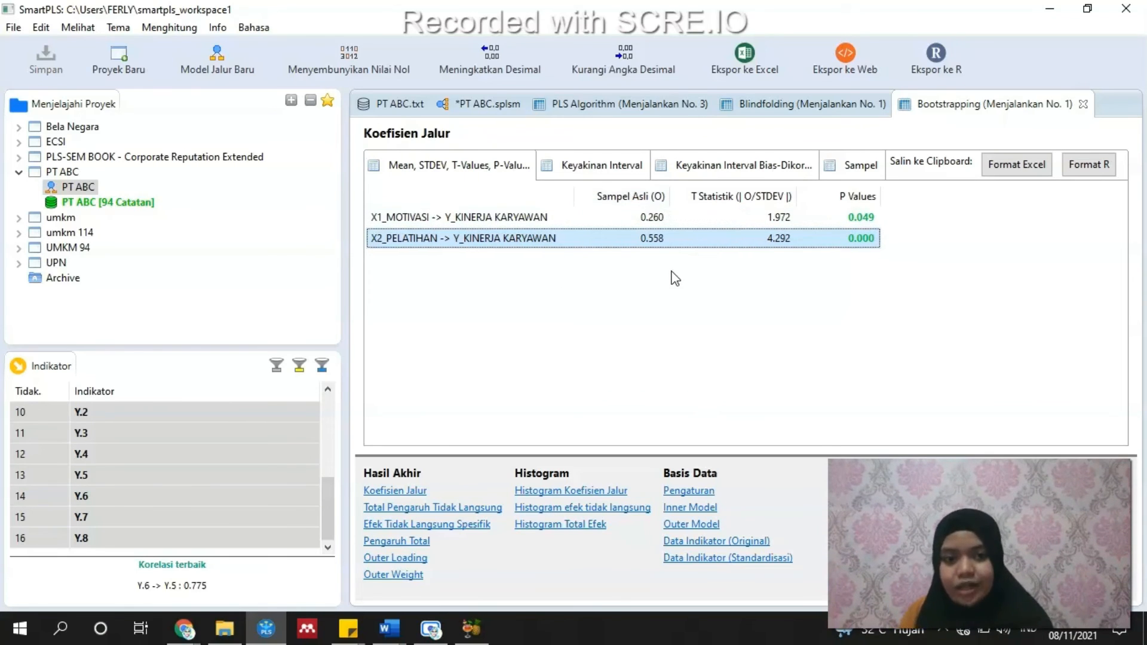
{"action": "left_click", "coordinate": [472, 220]}
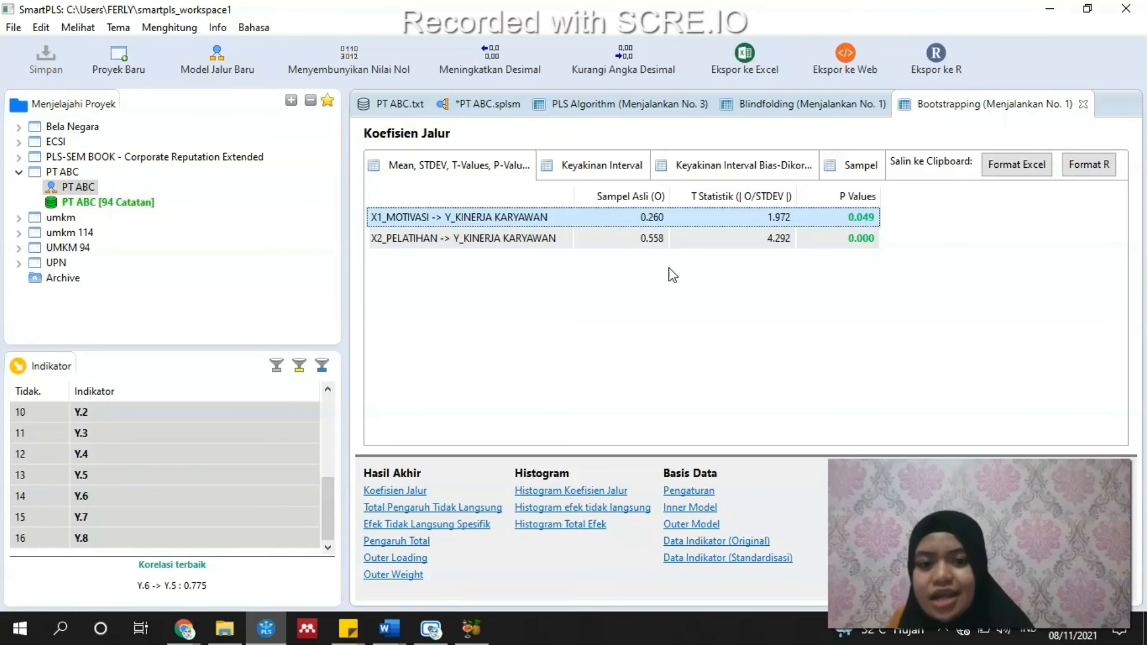
{"action": "left_click", "coordinate": [651, 240]}
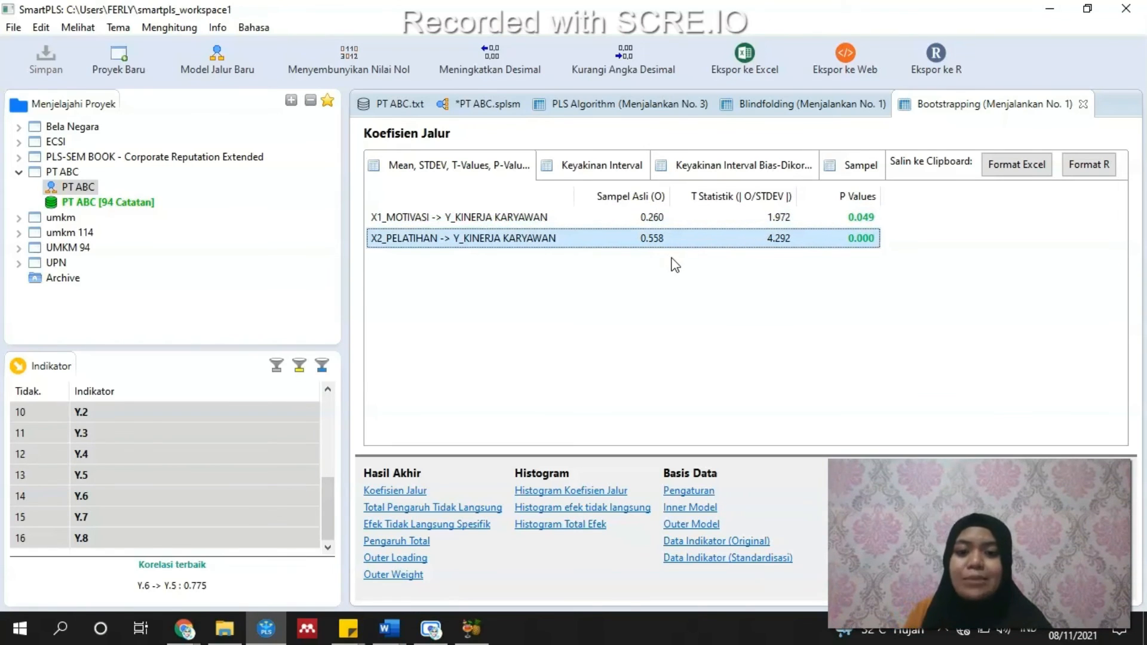